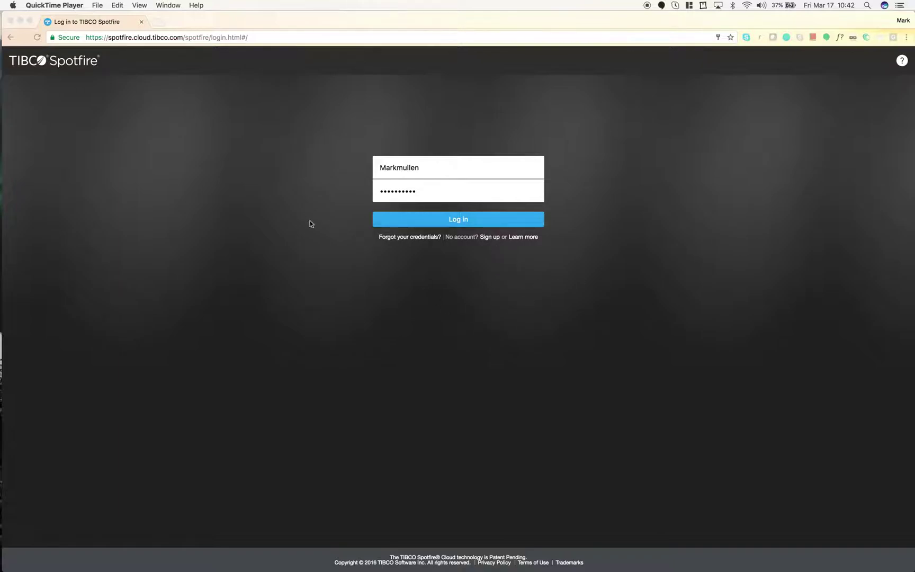
# Step: Log in with the prefilled credentials and open the Example Sales Dashboard from the library's thumbnail view
pyautogui.click(464, 222)
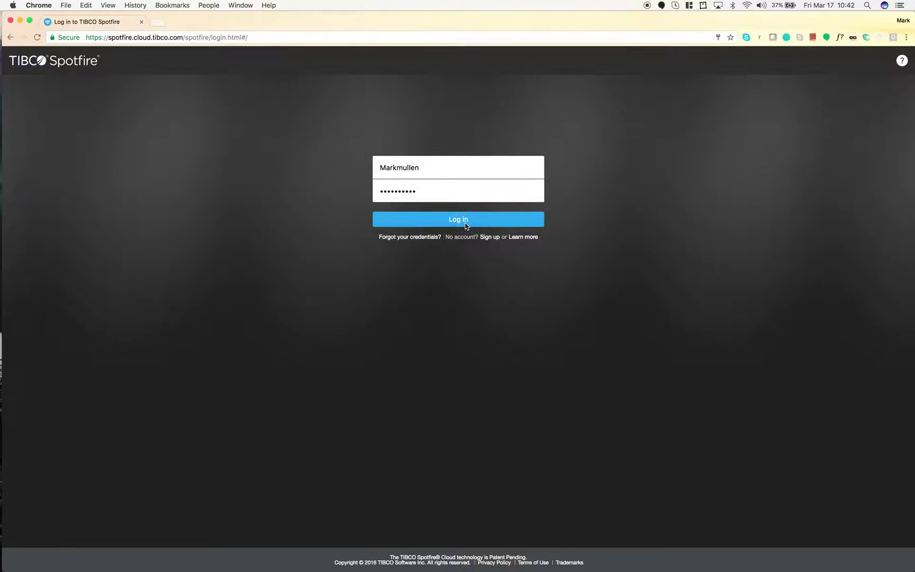
pyautogui.click(465, 222)
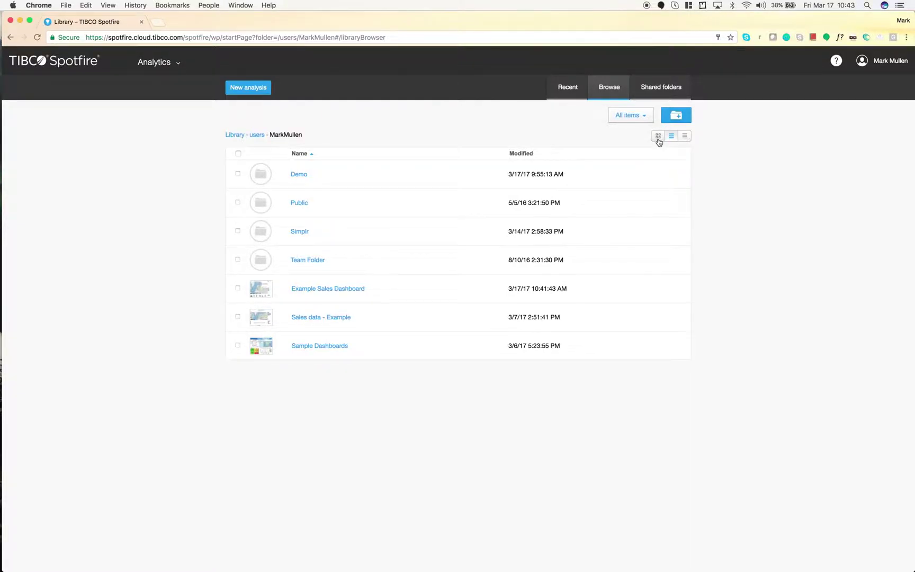
pyautogui.click(658, 136)
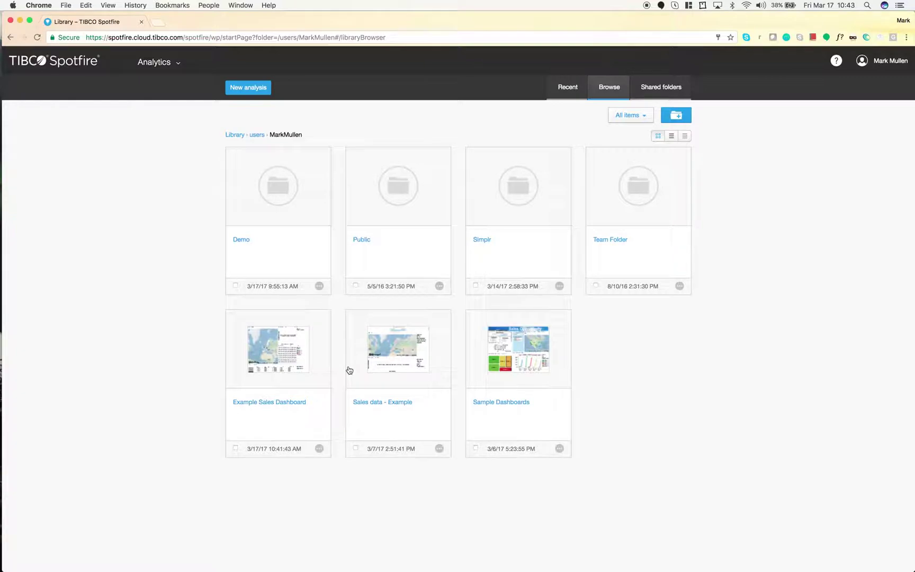
pyautogui.click(270, 404)
pyautogui.moveTo(1, 403)
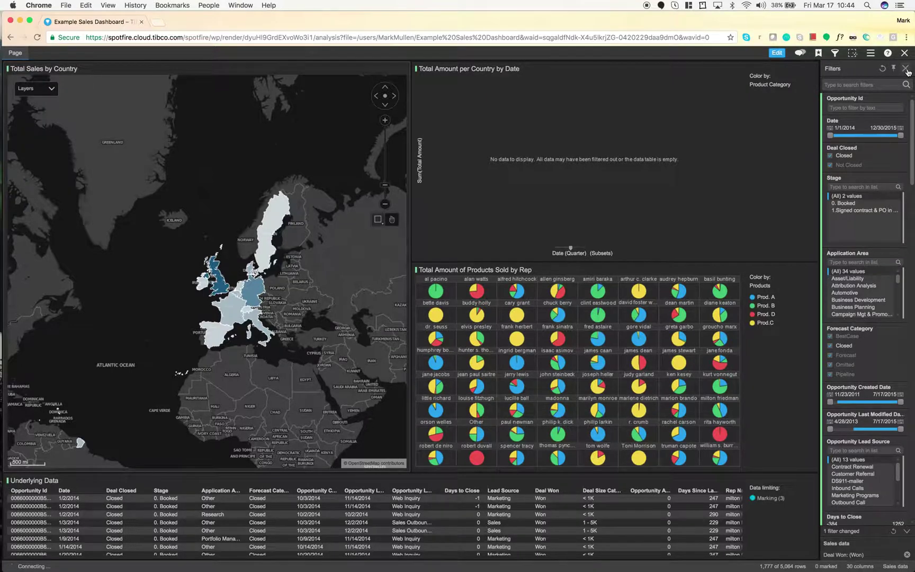
# Step: Hide the filters and inspect the sales totals of individual European countries on the map
pyautogui.click(906, 68)
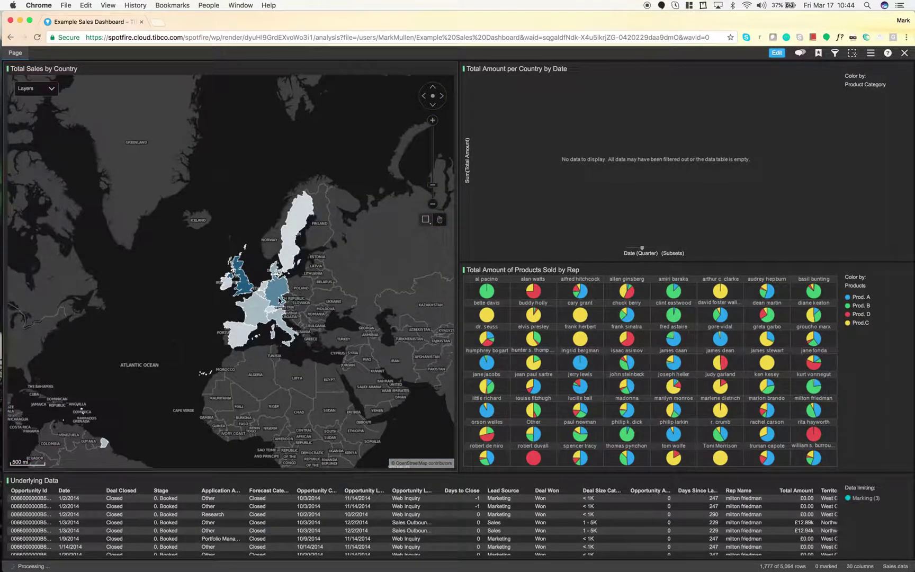
pyautogui.moveTo(279, 300)
pyautogui.moveTo(245, 285)
pyautogui.moveTo(293, 248)
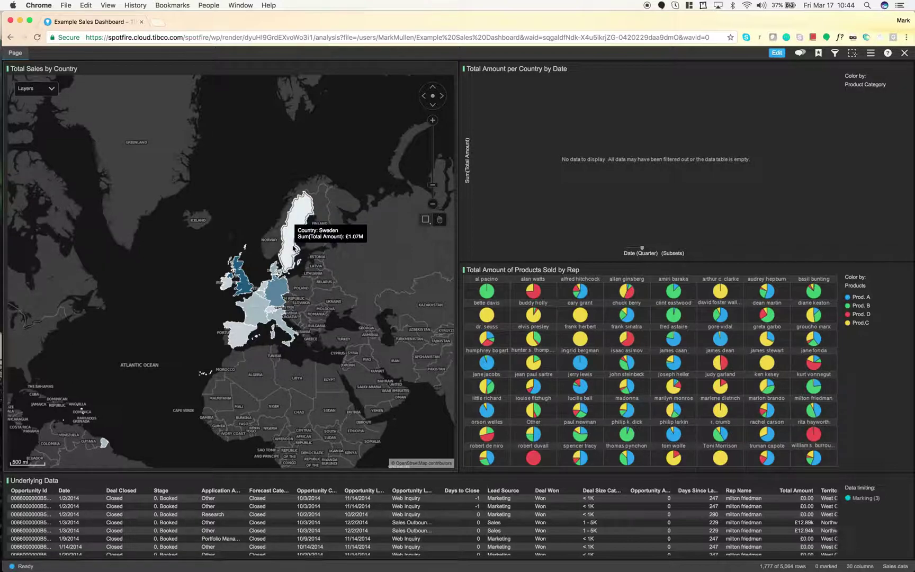
# Step: Mark the United Kingdom on the map to examine its quarterly amounts, and clear the marking
pyautogui.click(246, 287)
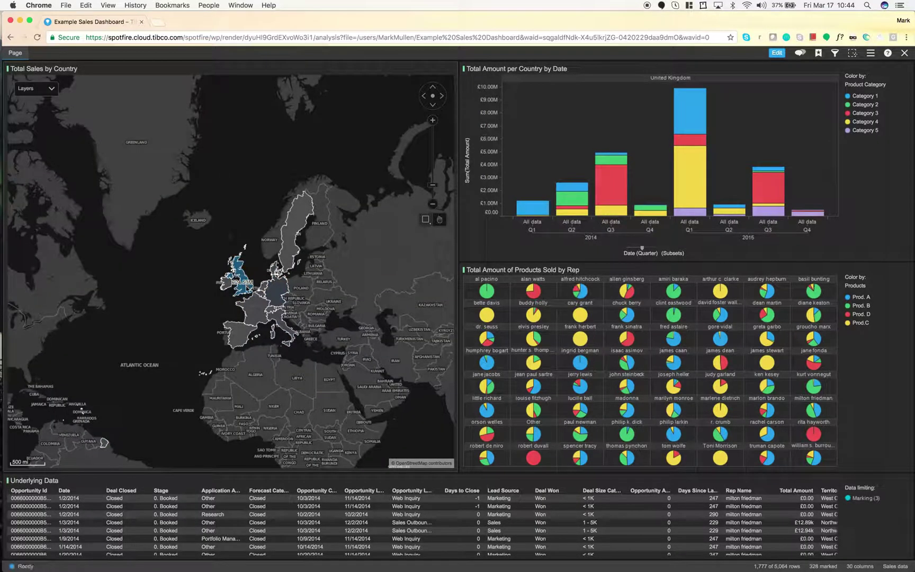
pyautogui.moveTo(245, 294)
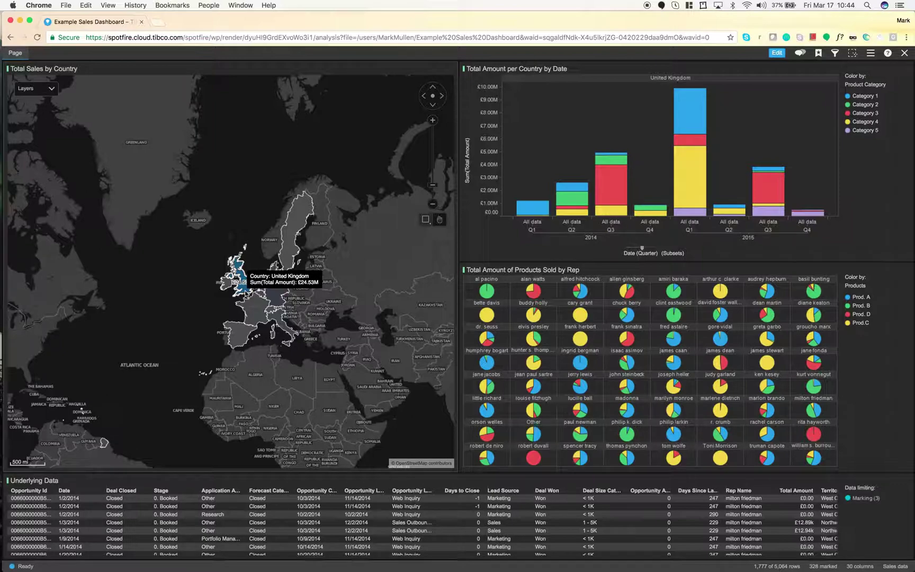
pyautogui.click(262, 258)
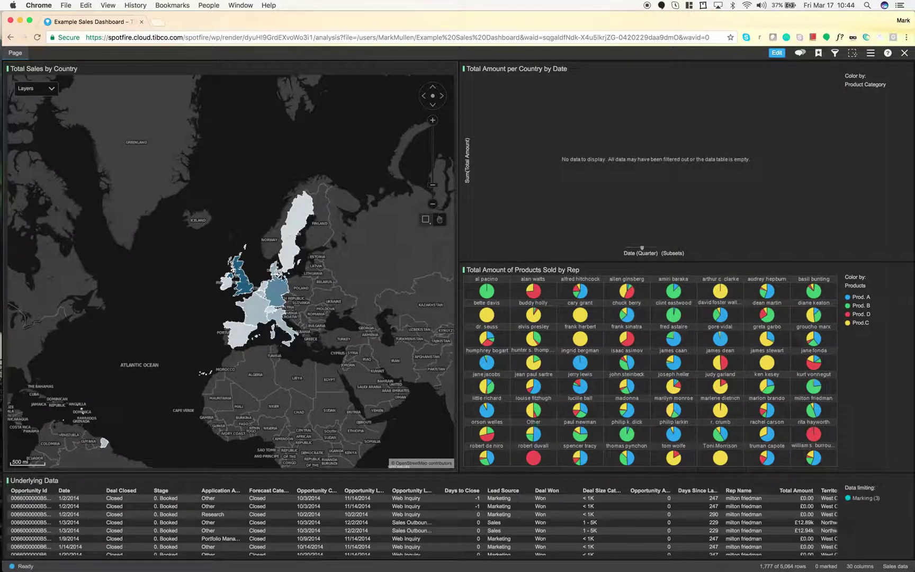
# Step: Filter the data to dates from 1/1/2015 onward and hide the filters again
pyautogui.click(835, 53)
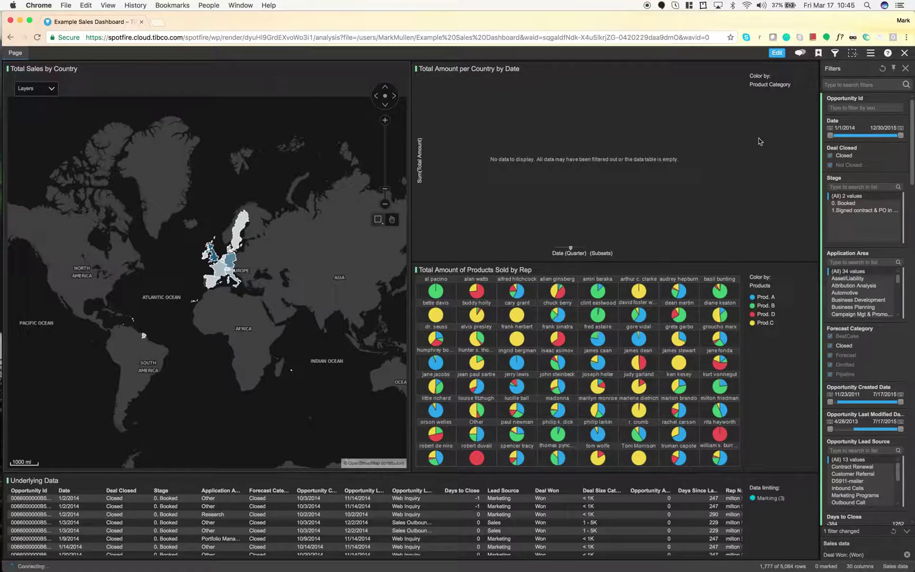
pyautogui.moveTo(831, 136); pyautogui.dragTo(866, 136)
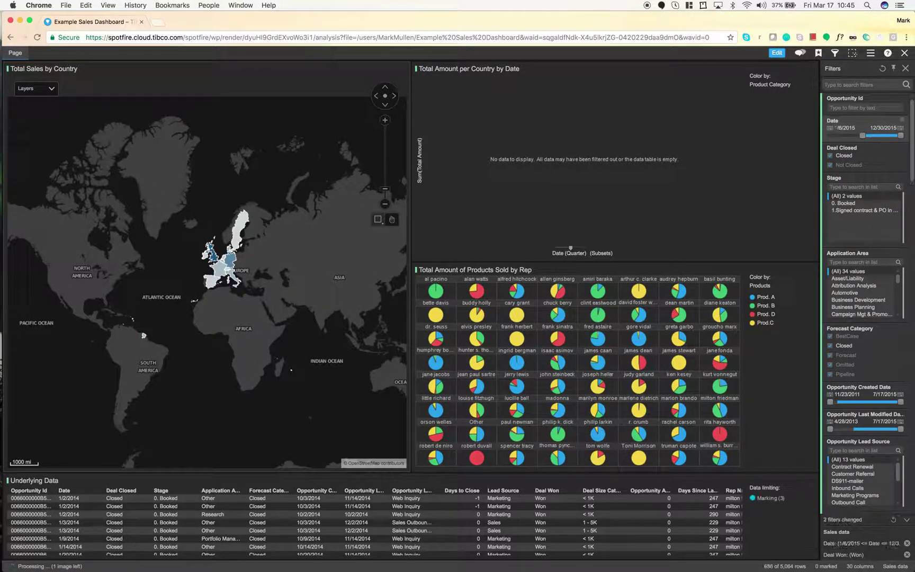
pyautogui.click(845, 128)
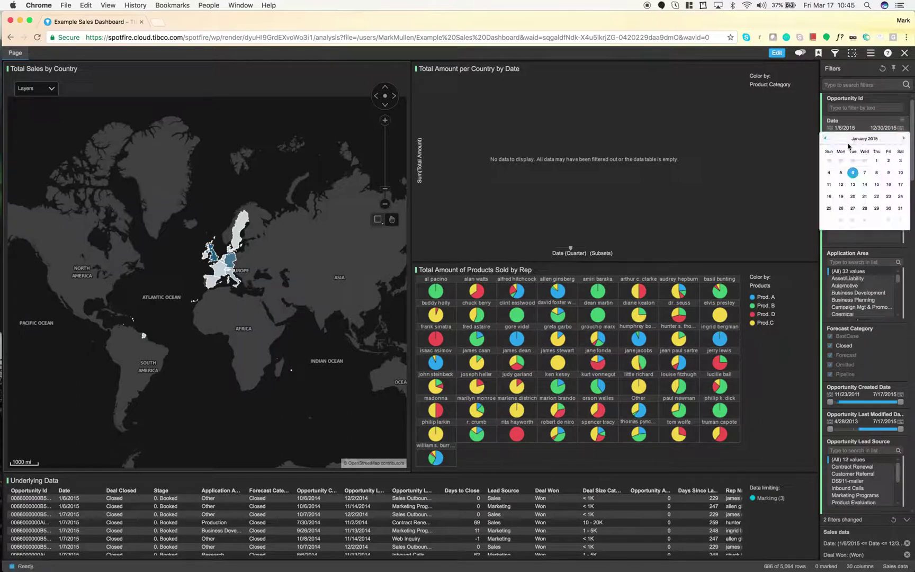
pyautogui.click(880, 164)
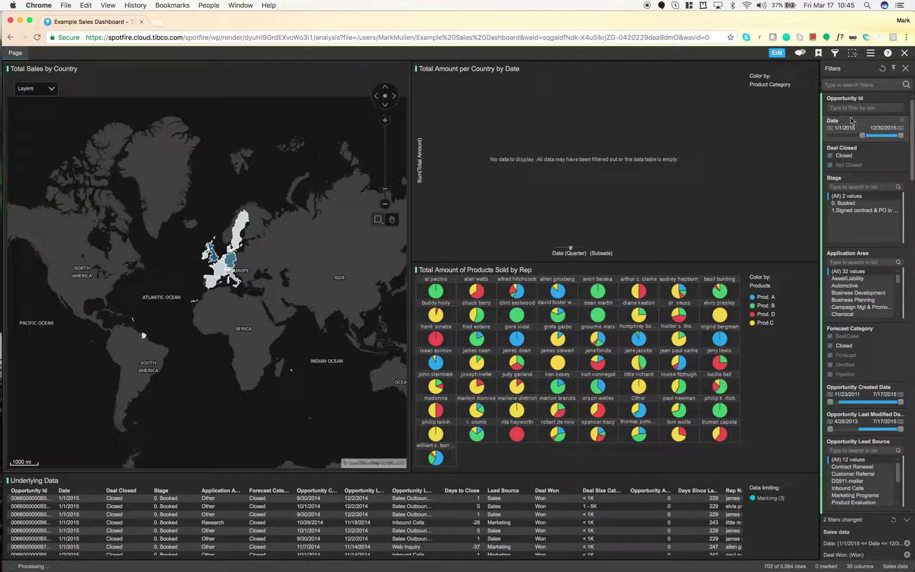
pyautogui.click(906, 70)
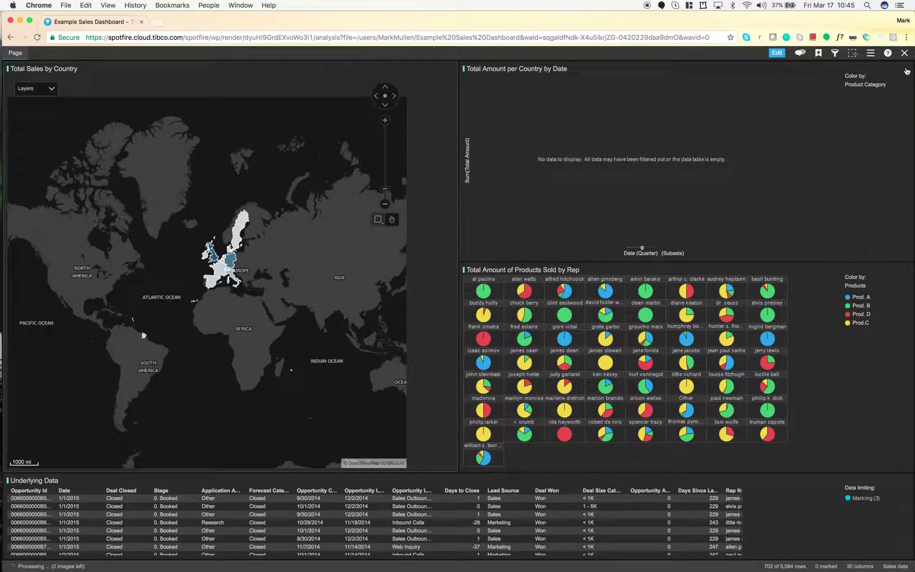
# Step: Mark Ireland and the United Kingdom on the map with a rectangular selection
pyautogui.scroll(2, 264, 258)
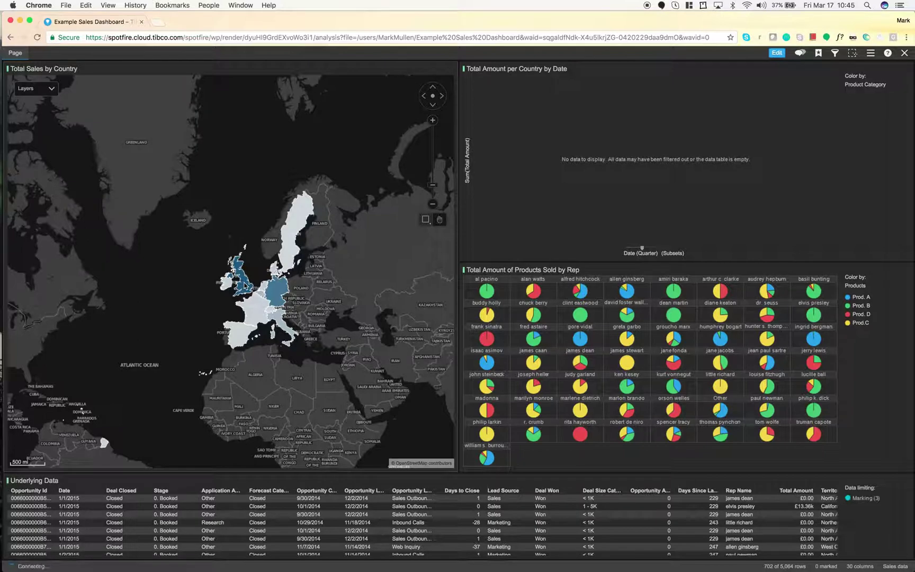
pyautogui.click(245, 286)
pyautogui.moveTo(212, 260); pyautogui.dragTo(249, 292)
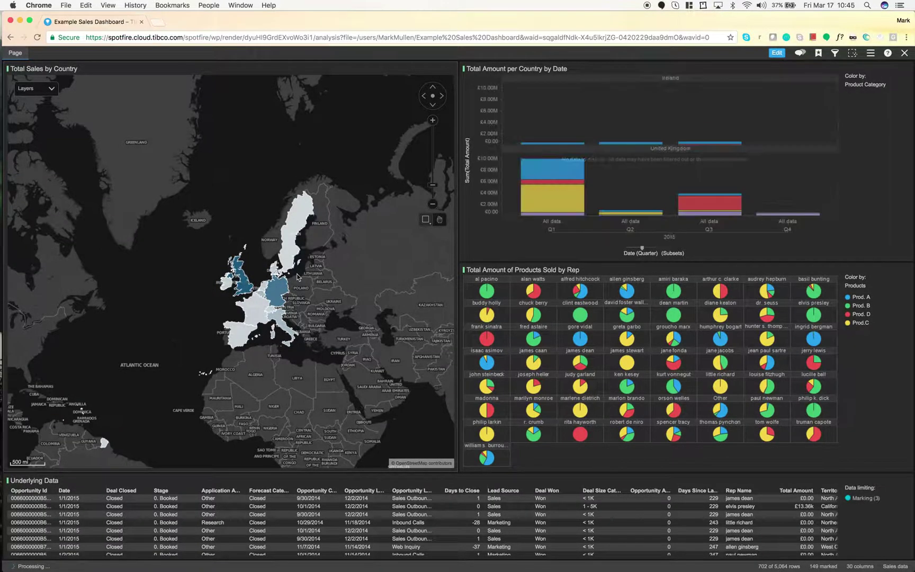
# Step: Switch the map to lasso marking and mark Ireland and the United Kingdom with it
pyautogui.click(429, 222)
pyautogui.click(404, 254)
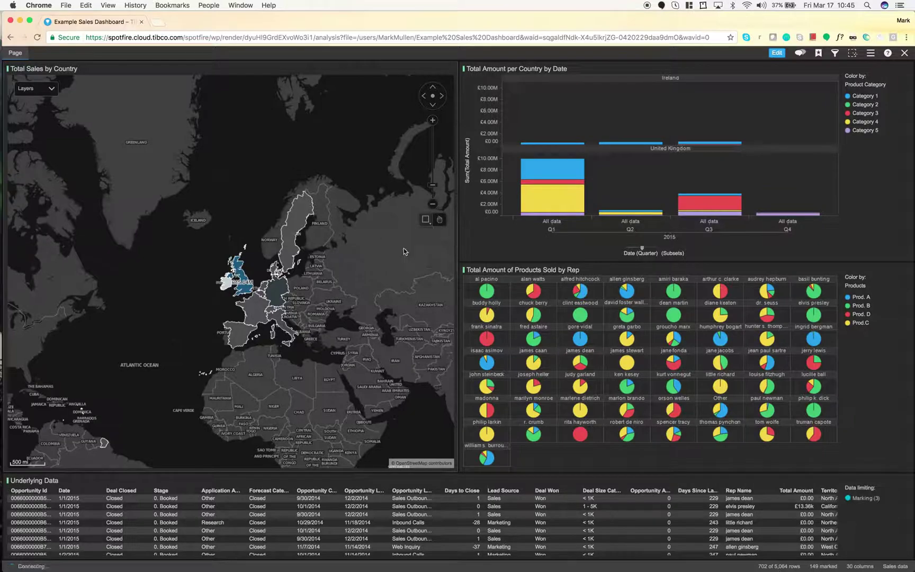
pyautogui.moveTo(233, 254)
pyautogui.mouseDown()
pyautogui.moveTo(222, 238)
pyautogui.moveTo(209, 265)
pyautogui.moveTo(227, 296)
pyautogui.moveTo(255, 277)
pyautogui.mouseUp()
# Step: Mark the Category 1 segment of the United Kingdom's Q1 2015 bar to drill into its sales reps
pyautogui.moveTo(522, 193)
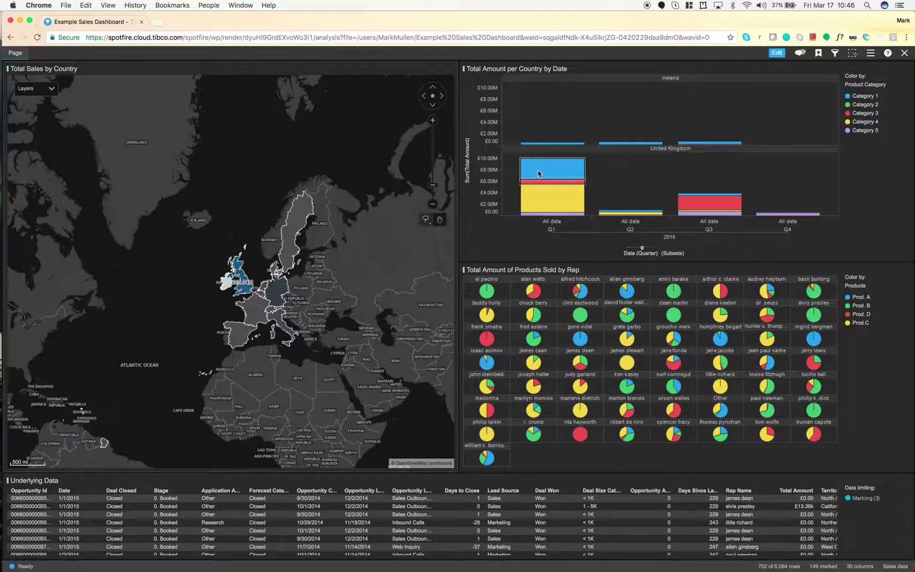
pyautogui.moveTo(539, 173)
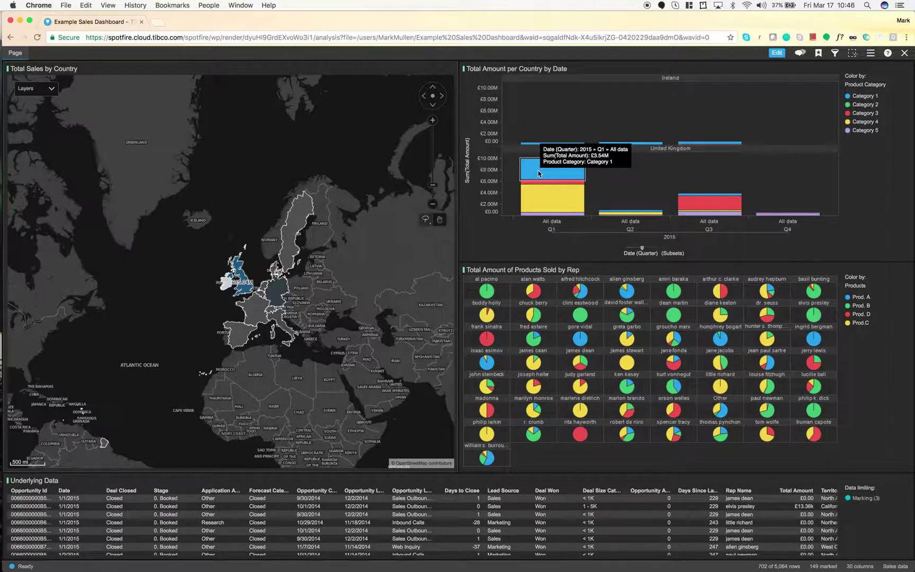
pyautogui.click(556, 177)
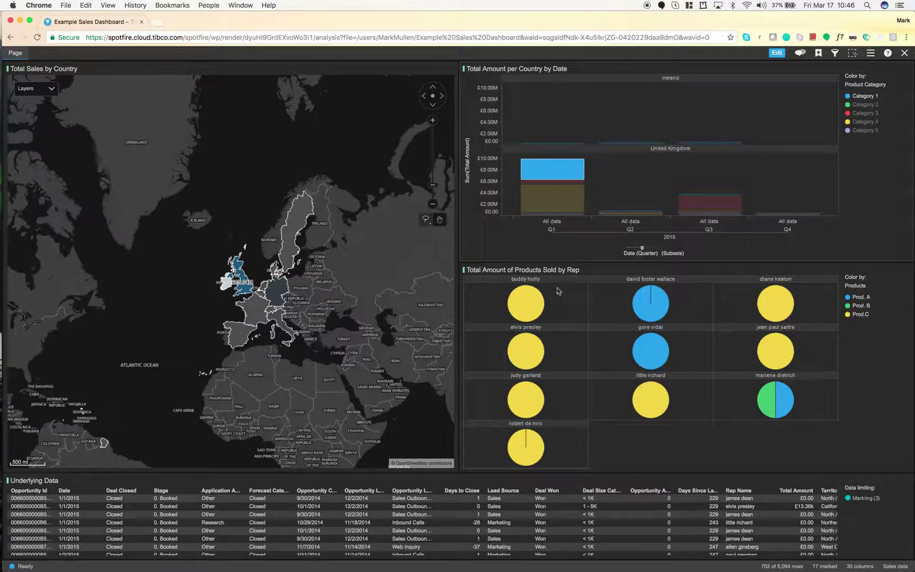
# Step: Mark buddy holly's pie and examine all columns of its record in the Underlying Data table
pyautogui.click(526, 302)
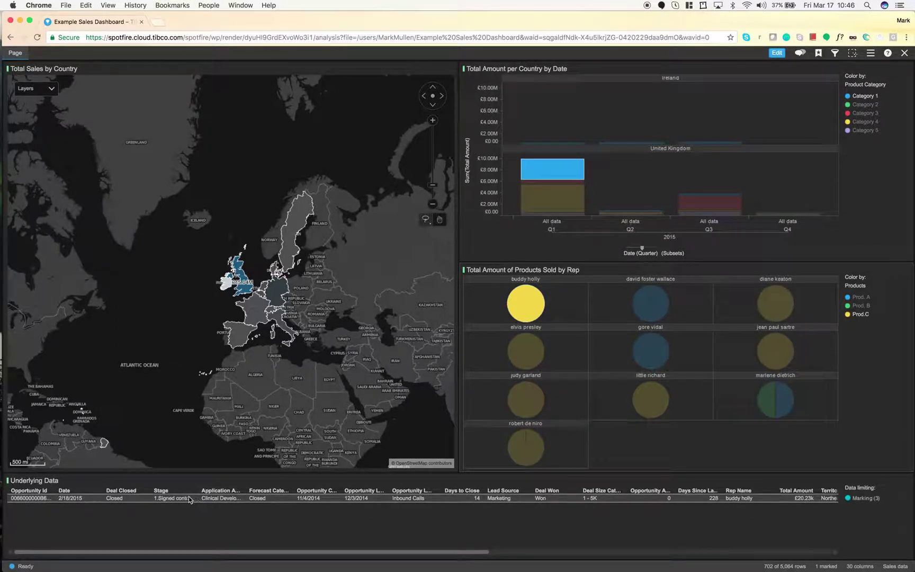
pyautogui.hscroll(10, 256, 501)
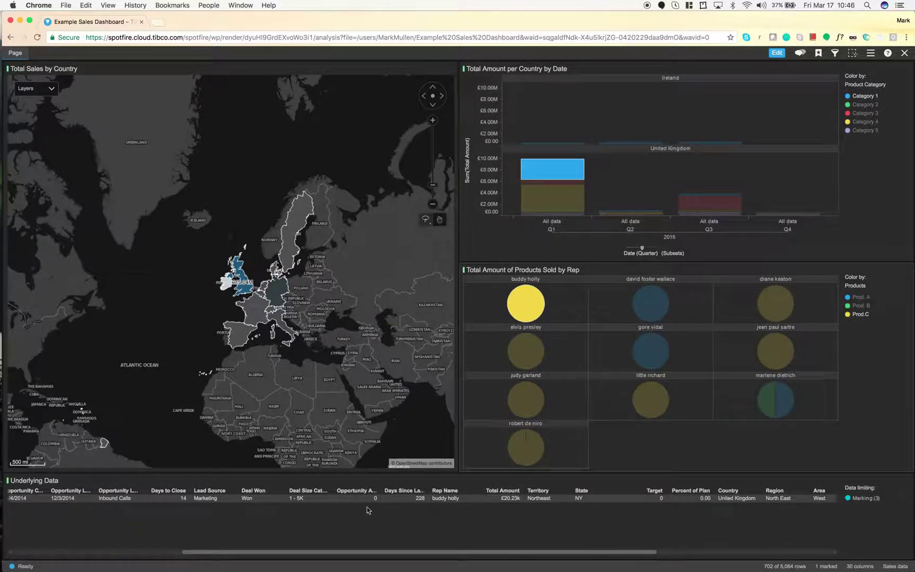
pyautogui.hscroll(10, 503, 511)
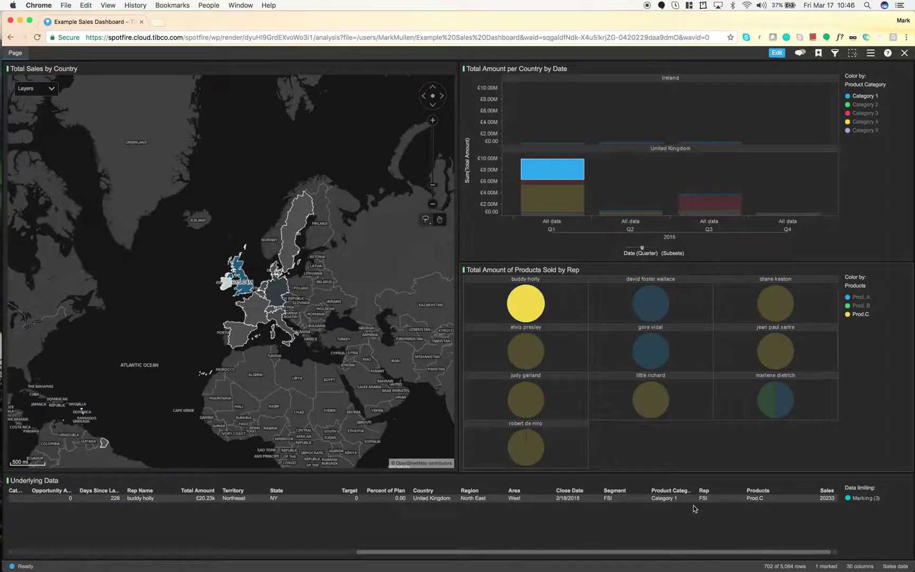
# Step: Mark the six pies from buddy holly to little richard and look through their rows in the Underlying Data table
pyautogui.moveTo(492, 287); pyautogui.dragTo(668, 412)
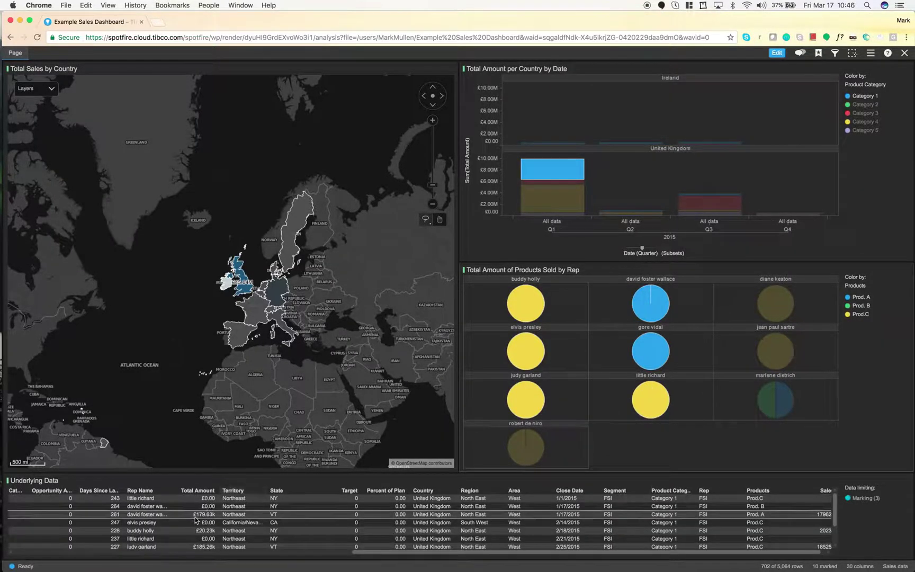
pyautogui.scroll(-2, 196, 519)
pyautogui.scroll(2, 367, 505)
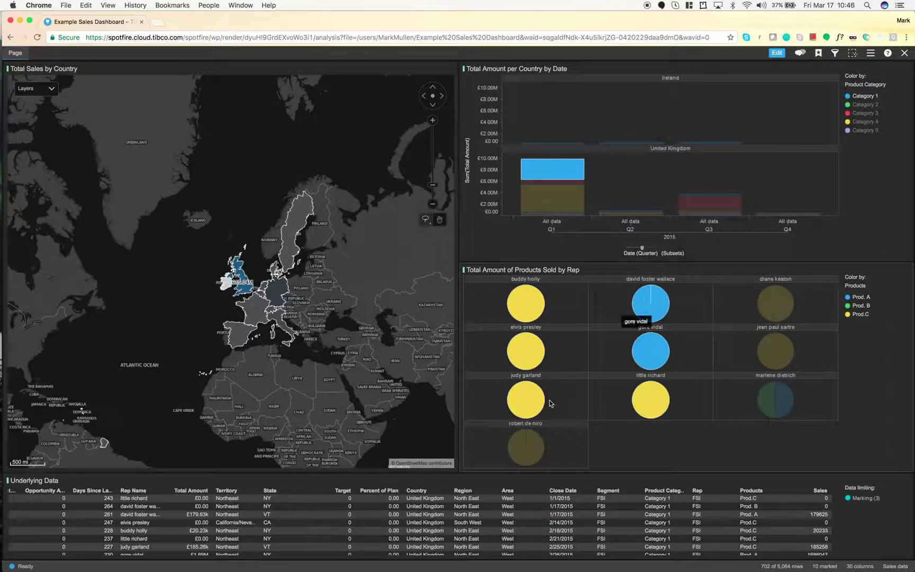
# Step: Mark only gore vidal's pie and clear the marking in the Total Amount per Country by Date chart
pyautogui.click(645, 353)
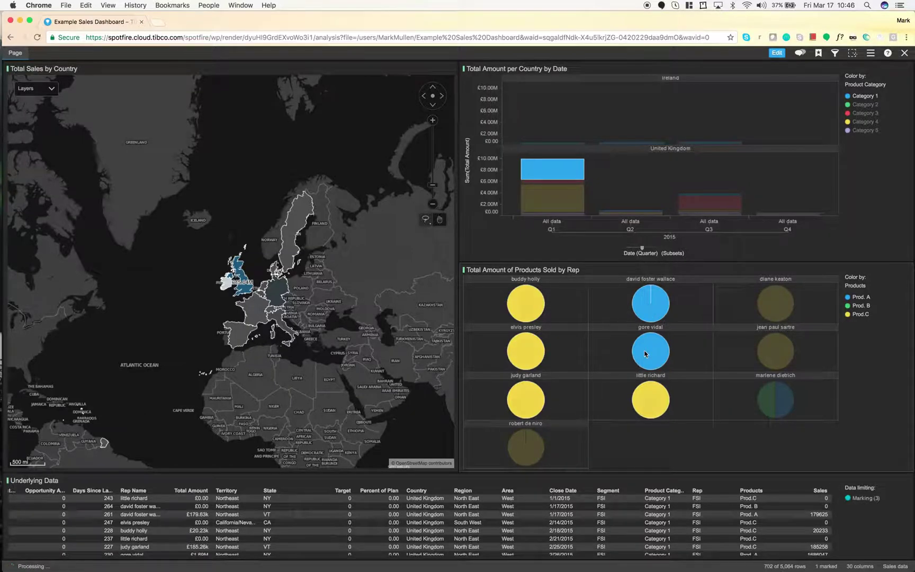
pyautogui.click(603, 180)
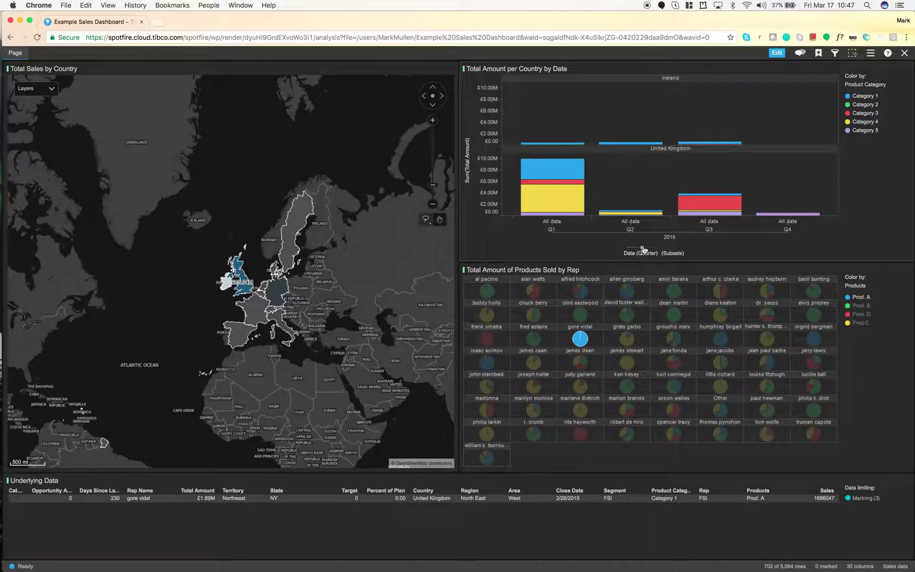
# Step: Change the date level of the Total Amount per Country by Date chart to Year and on to Month
pyautogui.moveTo(642, 250); pyautogui.dragTo(631, 249)
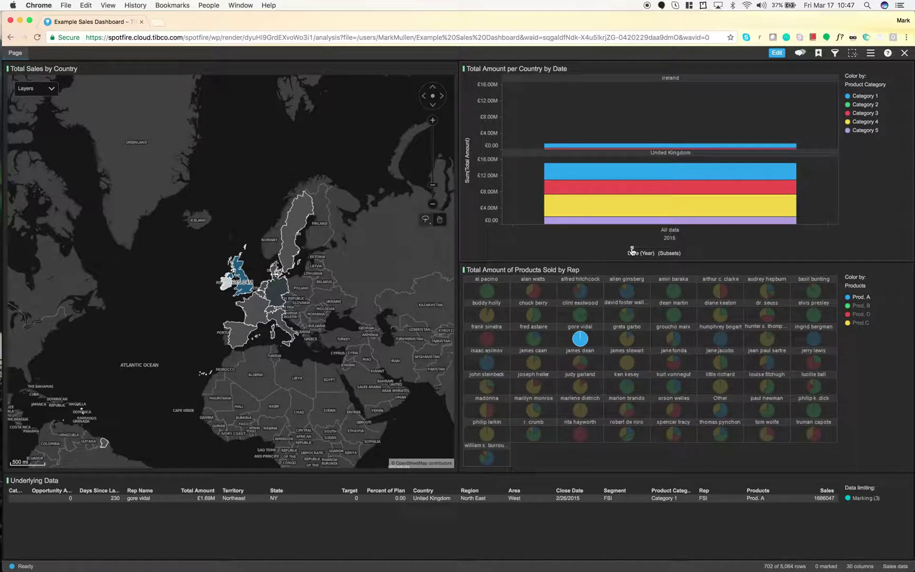
pyautogui.rightClick(643, 251)
pyautogui.moveTo(642, 251); pyautogui.dragTo(652, 249)
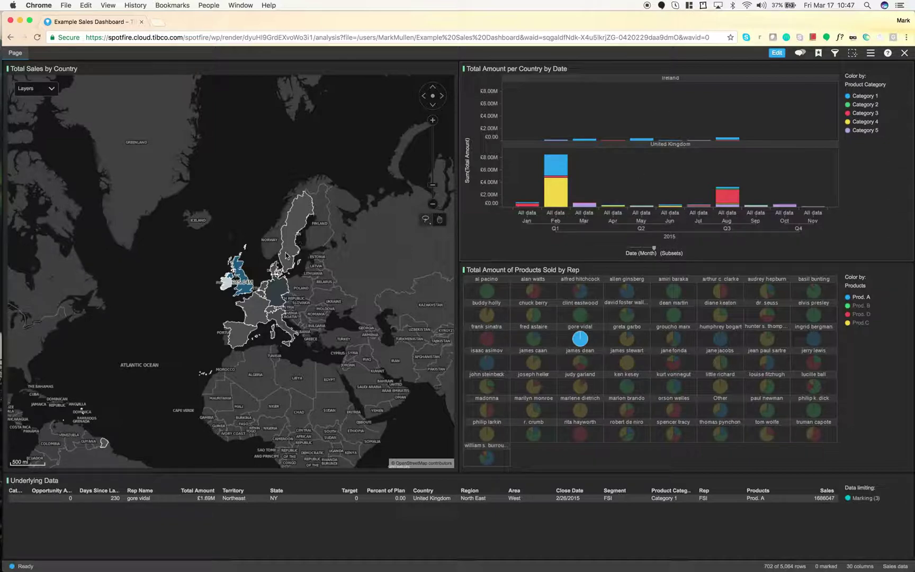
# Step: Mark France on the map, and mark and clear its whole February column in the bar chart
pyautogui.click(252, 319)
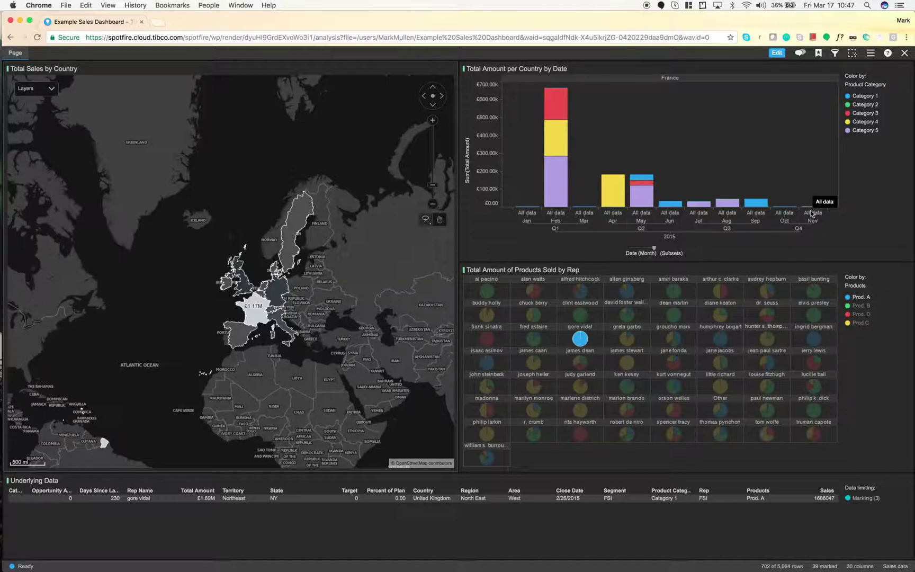
pyautogui.click(561, 184)
pyautogui.rightClick(577, 184)
pyautogui.moveTo(530, 89); pyautogui.dragTo(578, 205)
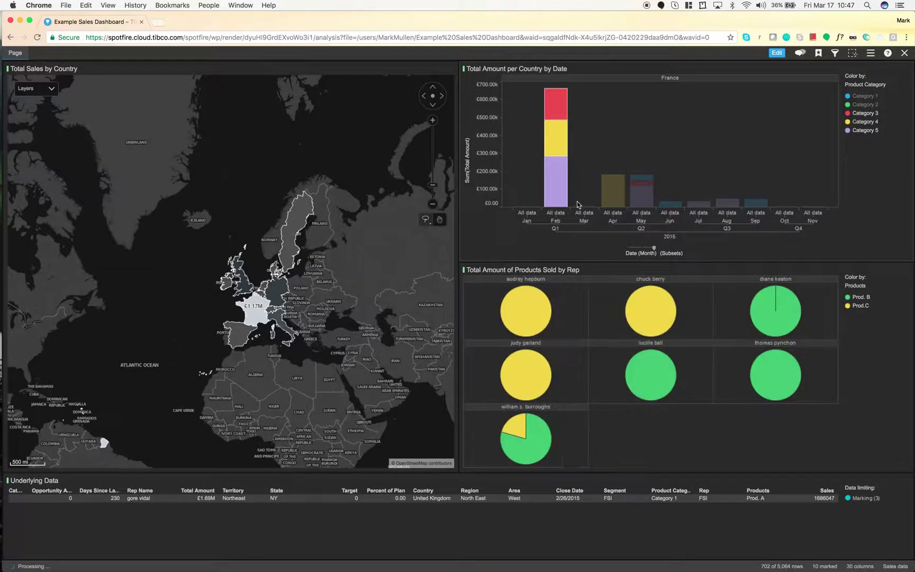
pyautogui.click(588, 159)
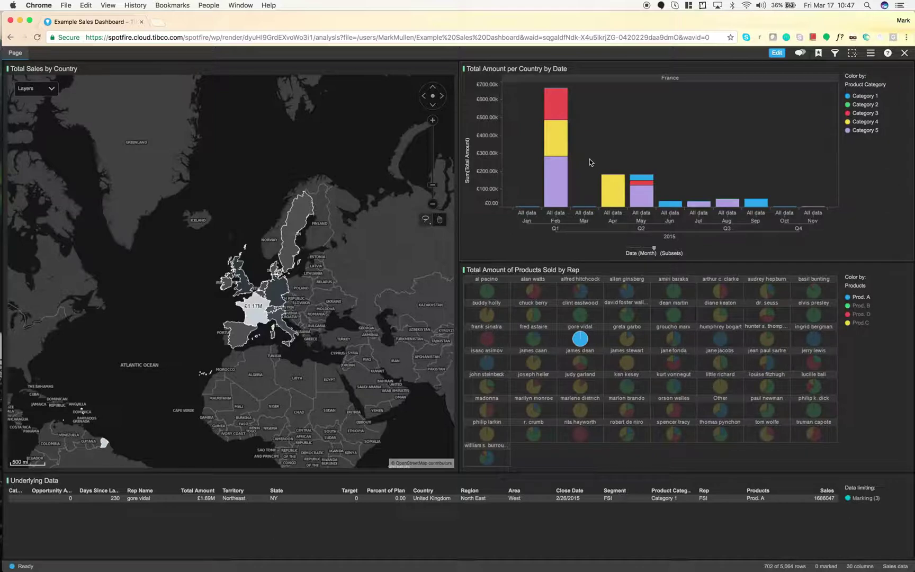
# Step: Export the Total Amount per Country by Date chart as an image and move the image window toward the dashboard's centre
pyautogui.rightClick(589, 159)
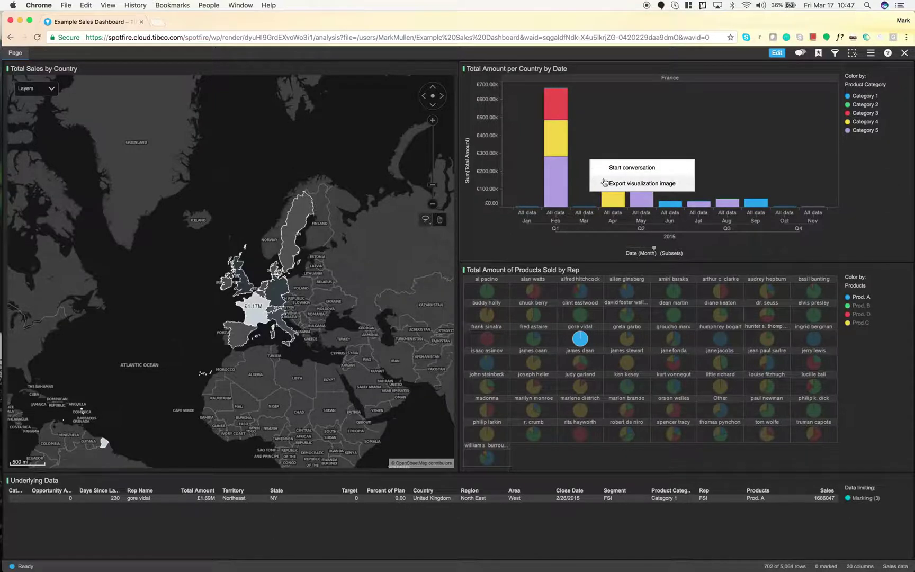
pyautogui.click(617, 185)
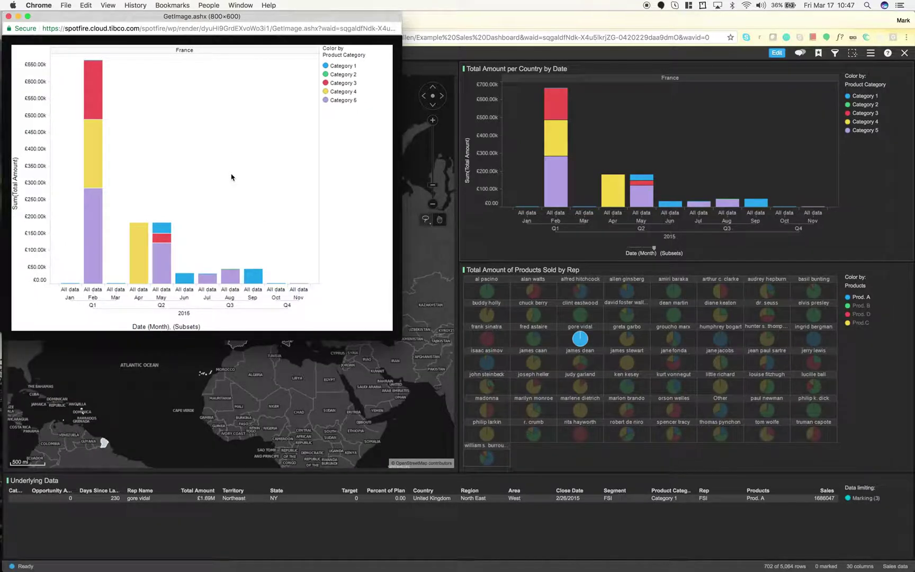
pyautogui.moveTo(226, 16); pyautogui.dragTo(355, 42)
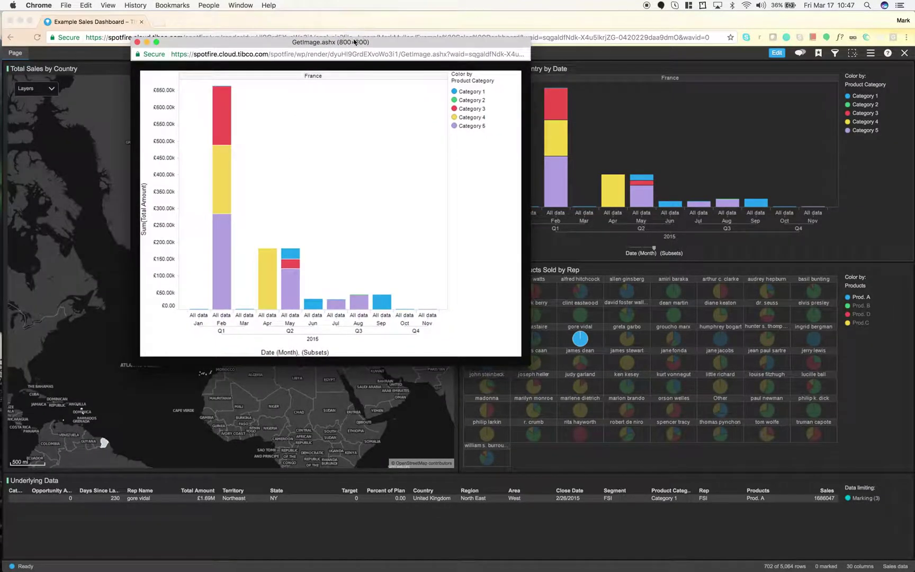
# Step: Close the exported chart image and filter the dashboard's Date range to start at 10/1/2015
pyautogui.click(137, 42)
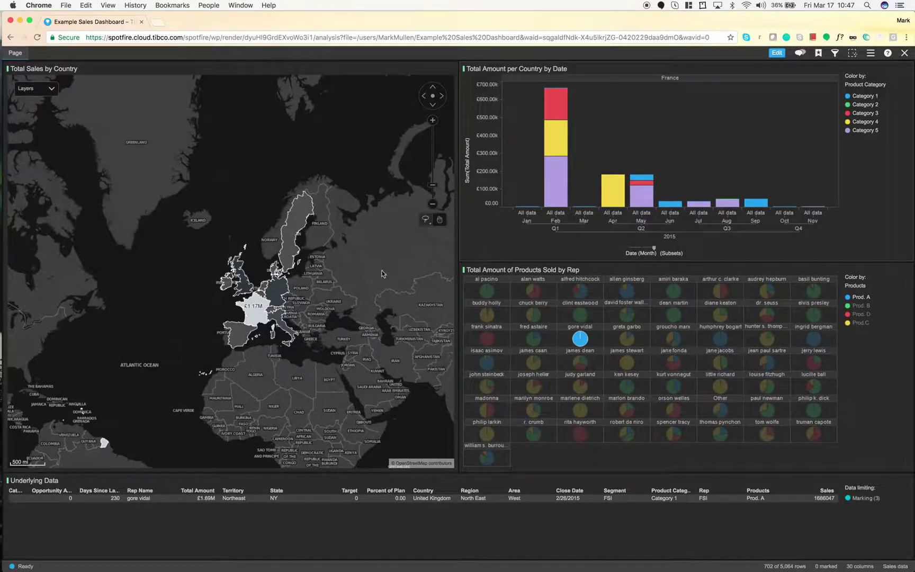
pyautogui.click(835, 53)
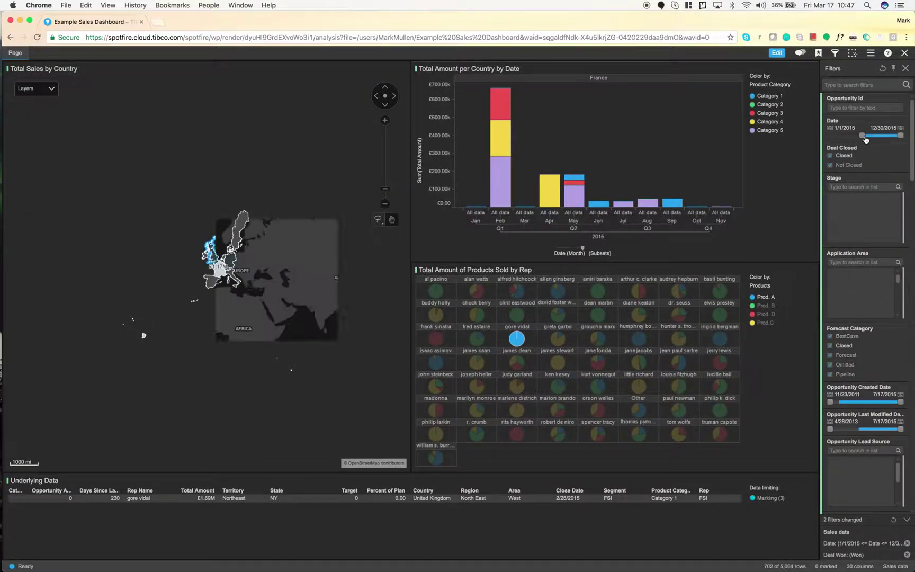
pyautogui.moveTo(863, 136); pyautogui.dragTo(888, 136)
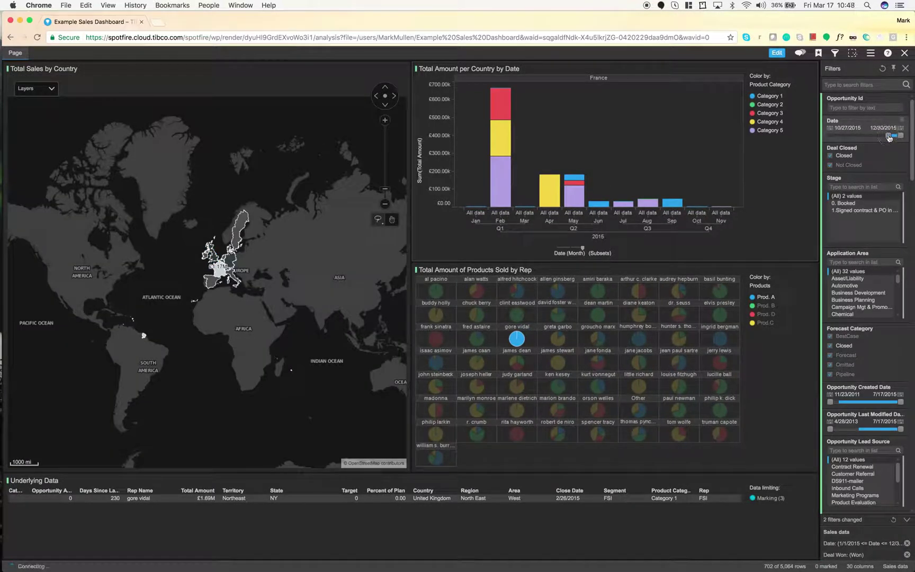
pyautogui.click(830, 128)
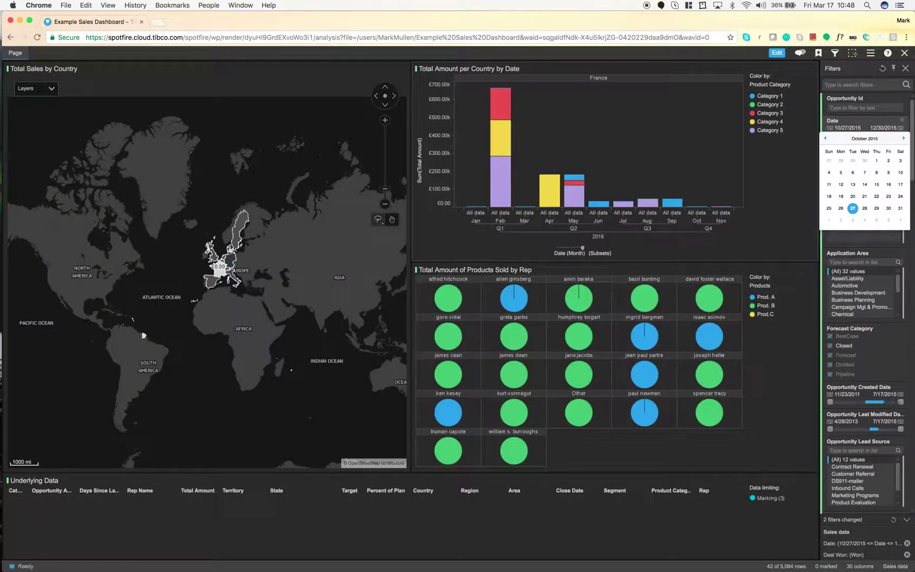
pyautogui.click(876, 162)
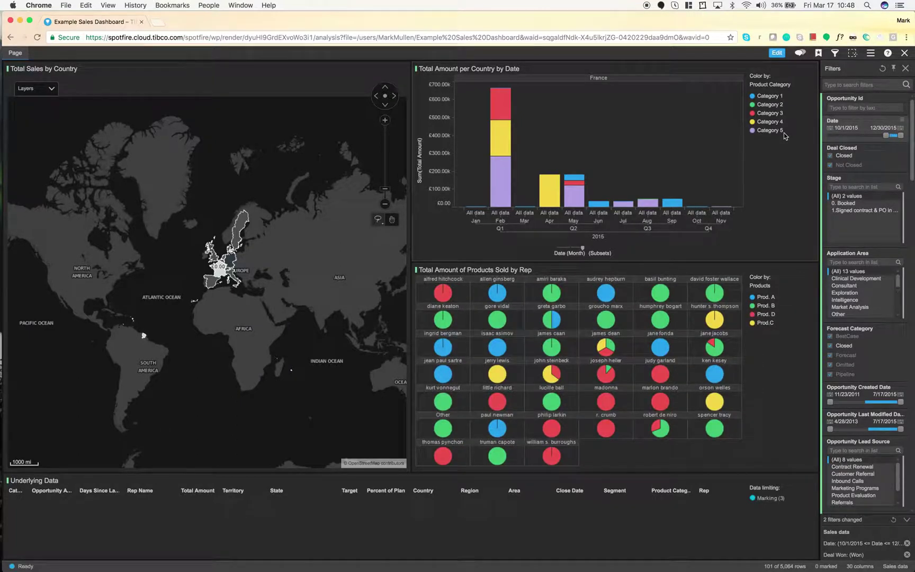
pyautogui.click(905, 71)
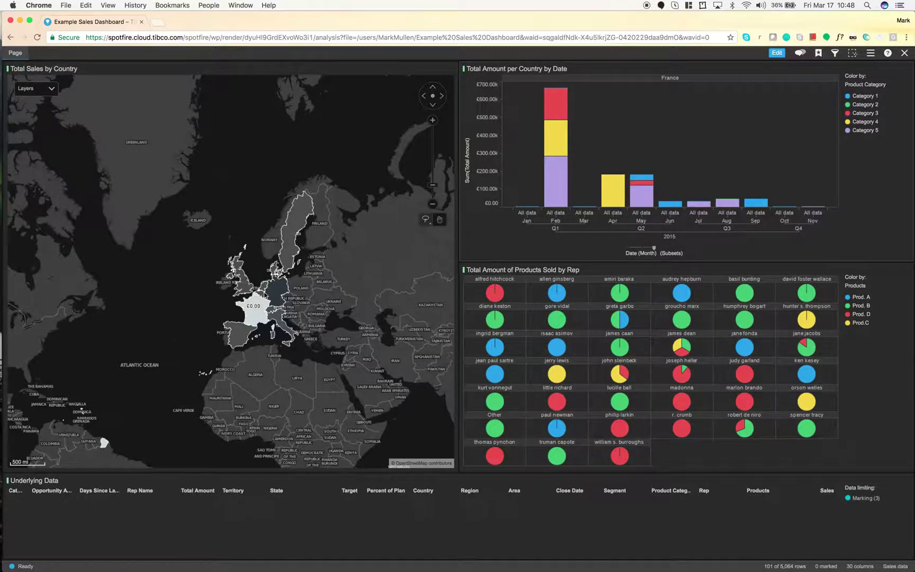
# Step: Reset the Date filter to its full range, 1/1/2014 to 12/30/2015, and close the filters
pyautogui.click(835, 53)
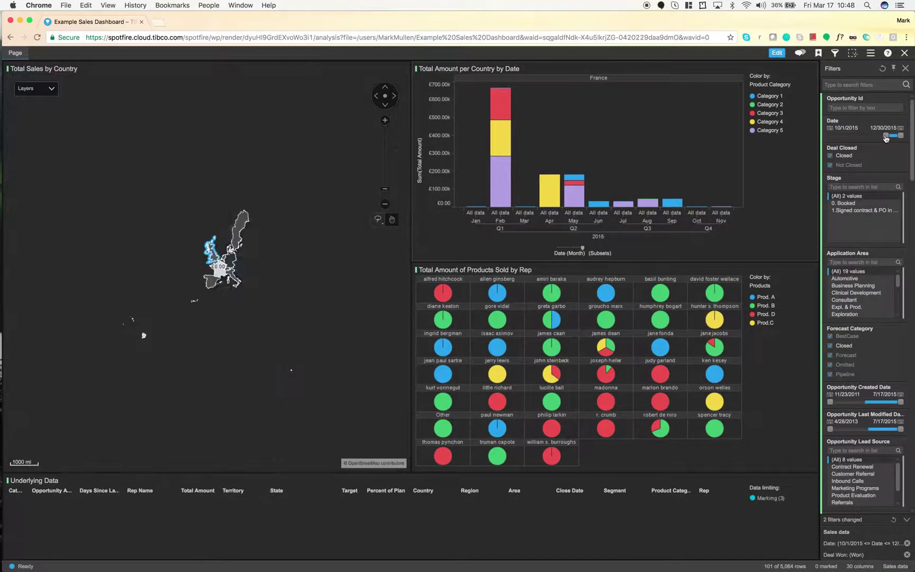
pyautogui.click(889, 142)
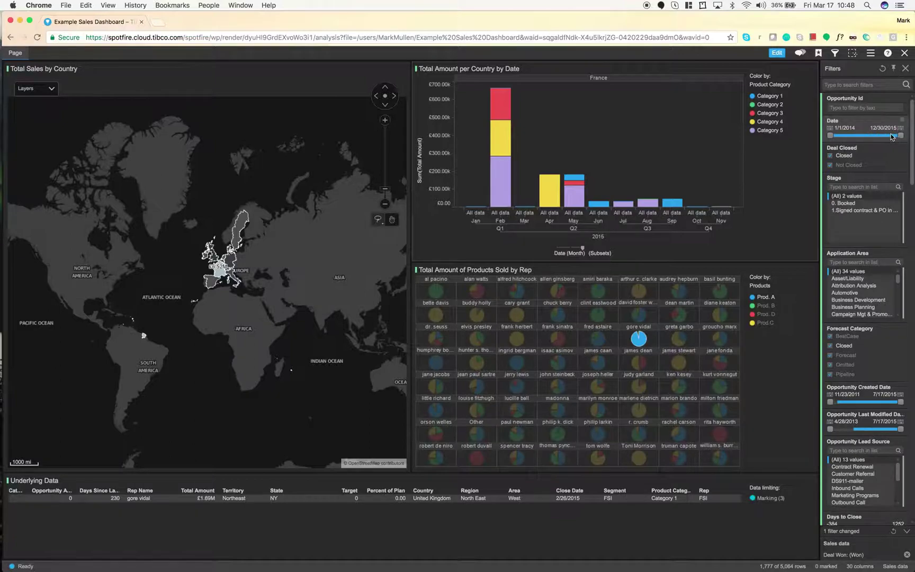
pyautogui.click(906, 68)
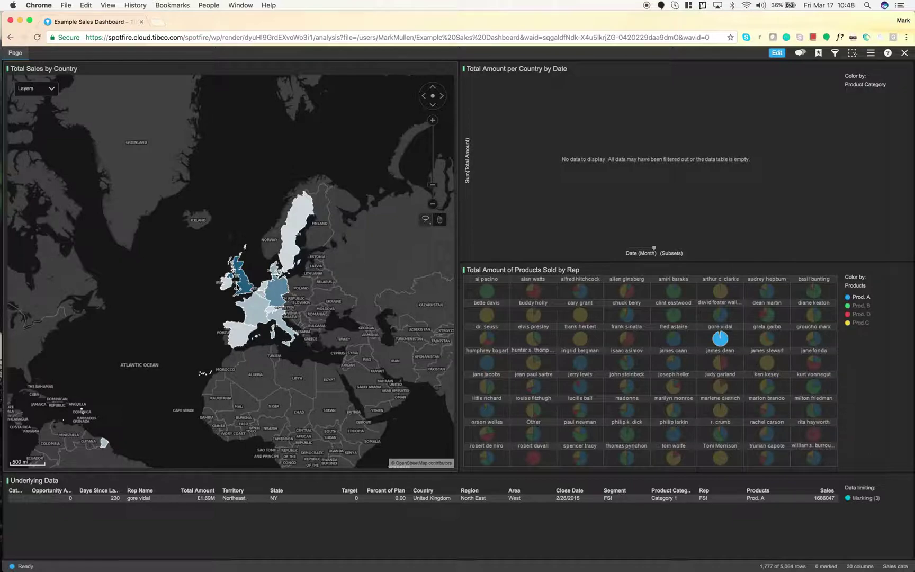
# Step: Post the comment "Great performance by the UK, Nordics, we need to discuss how we improve here." on the Total Sales by Country map
pyautogui.click(800, 55)
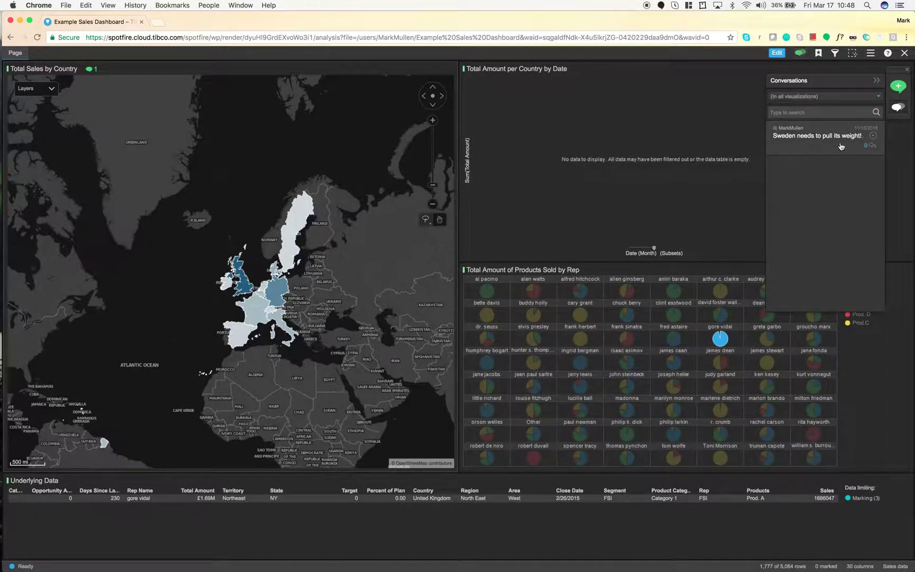
pyautogui.click(821, 136)
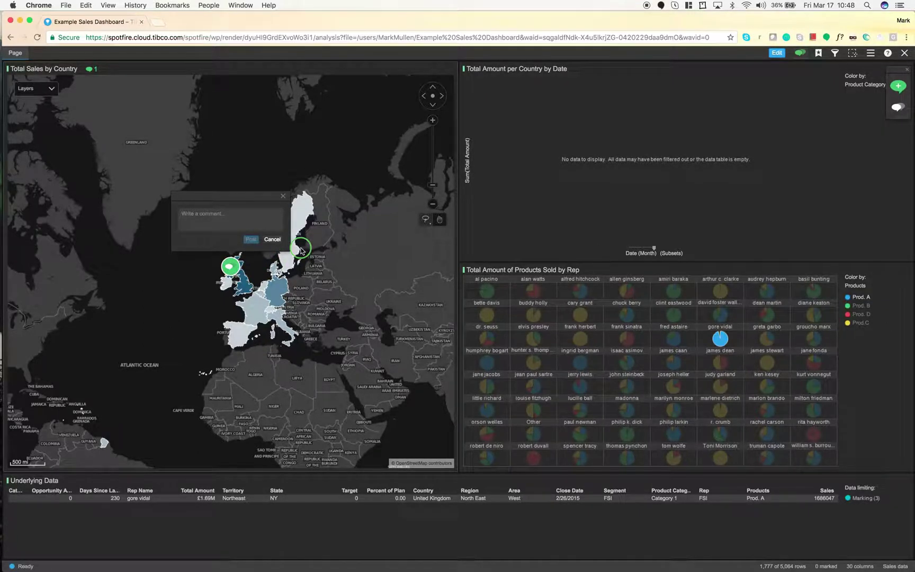
pyautogui.moveTo(202, 196); pyautogui.dragTo(157, 183)
pyautogui.click(158, 208)
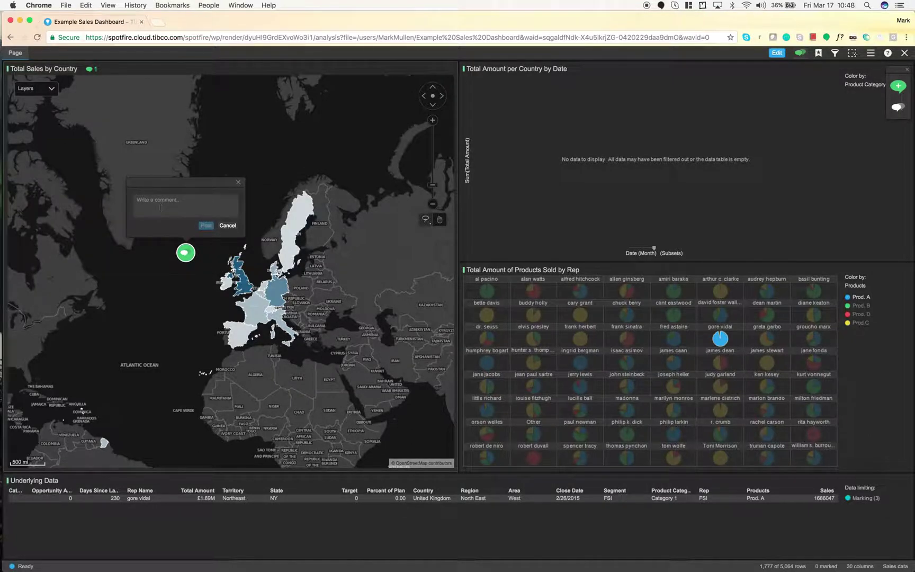
pyautogui.write('Great performance by the UK, Nordics,')
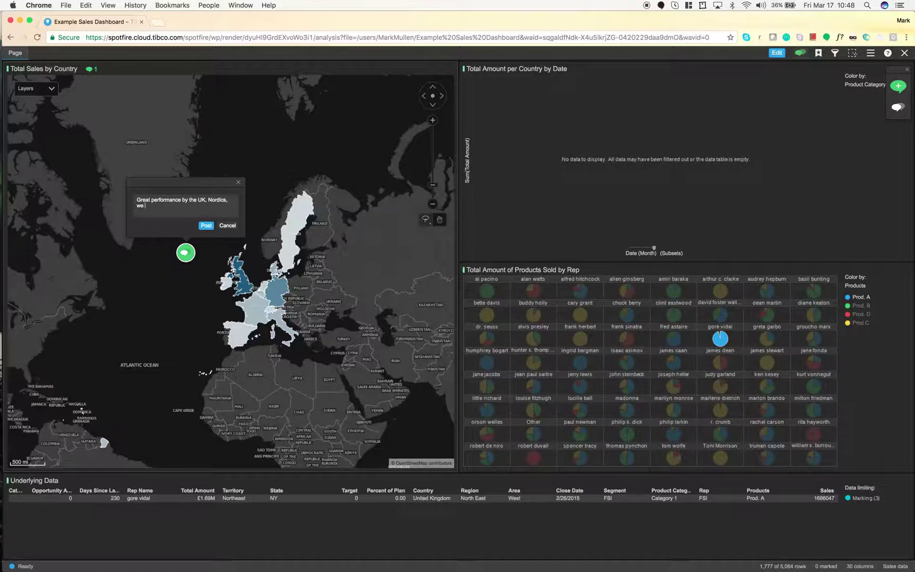
pyautogui.write('nee')
pyautogui.click(206, 226)
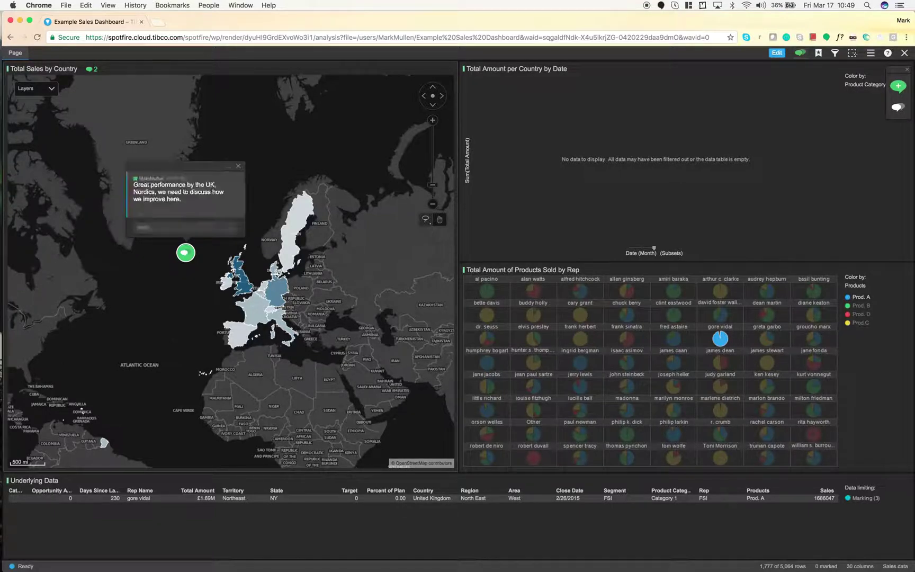
pyautogui.click(217, 210)
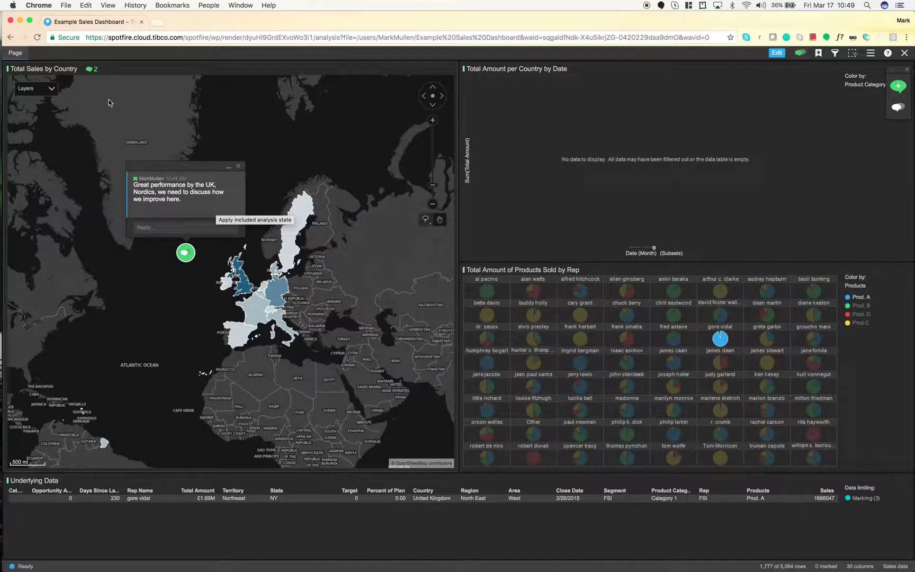
pyautogui.click(240, 168)
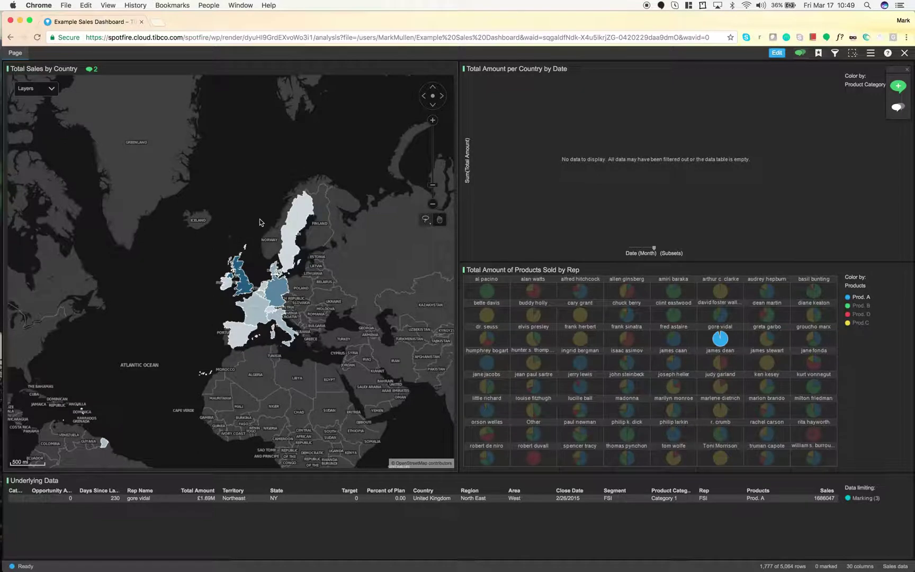
# Step: Review the conversations on the Total Sales by Country map, expand the newest comment's replies, and close the conversations
pyautogui.click(88, 73)
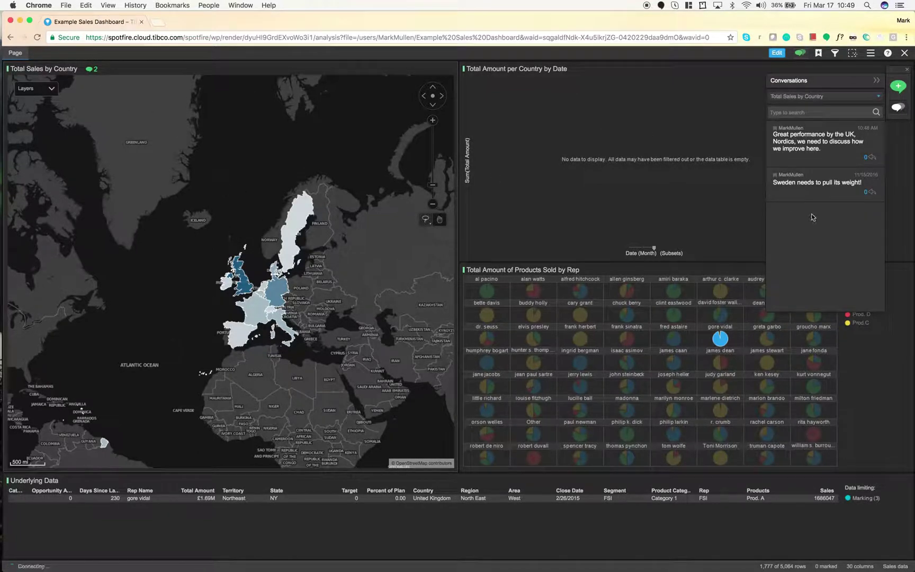
pyautogui.click(872, 158)
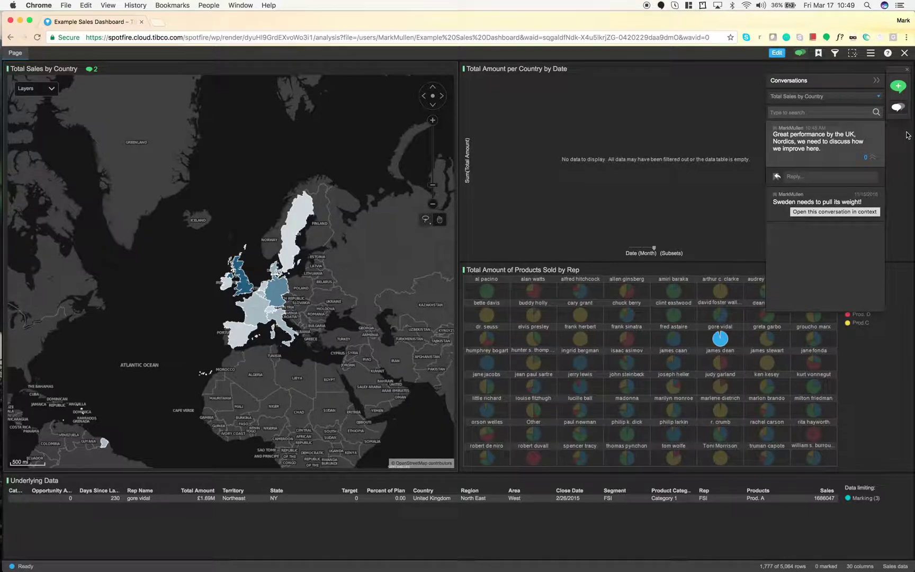
pyautogui.click(876, 80)
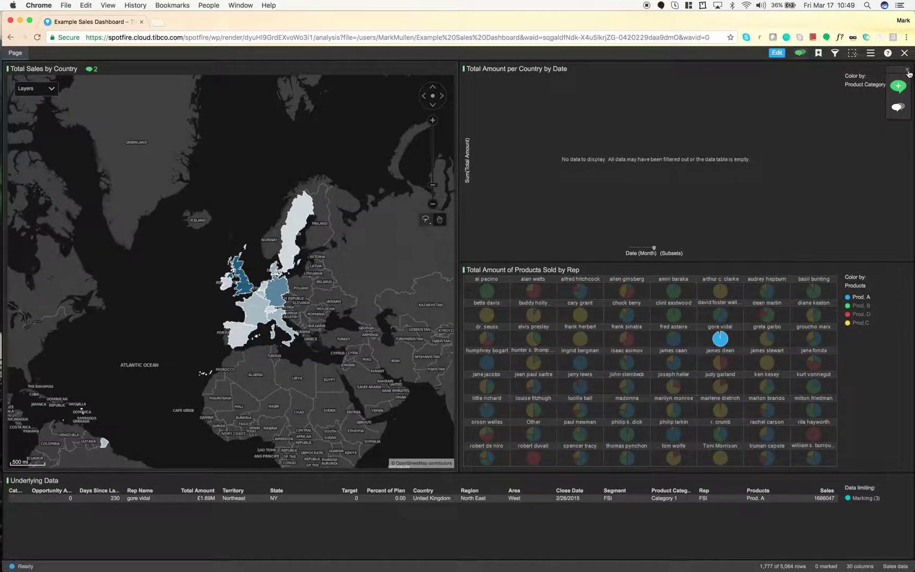
pyautogui.click(909, 67)
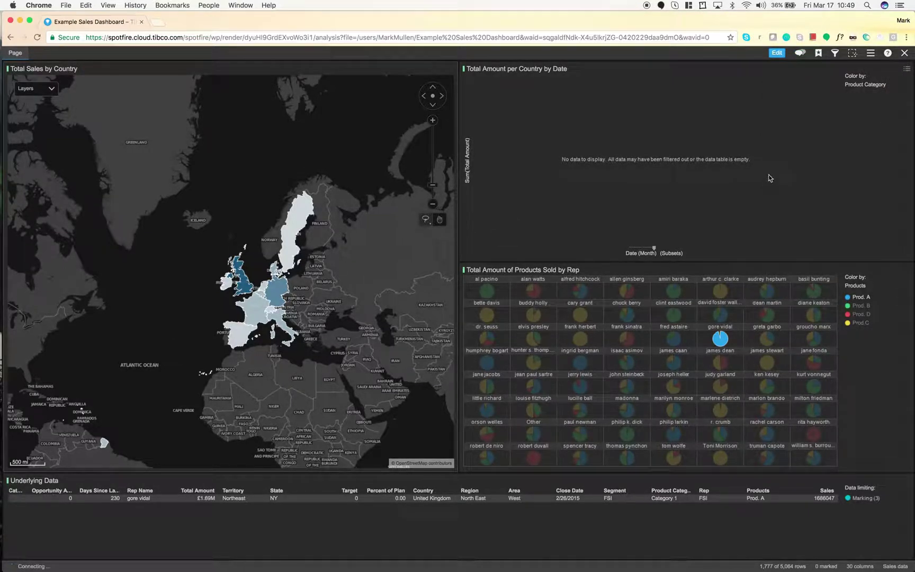
# Step: Find the Country filter by searching for "country" and limit the dashboard to France and Germany
pyautogui.click(836, 54)
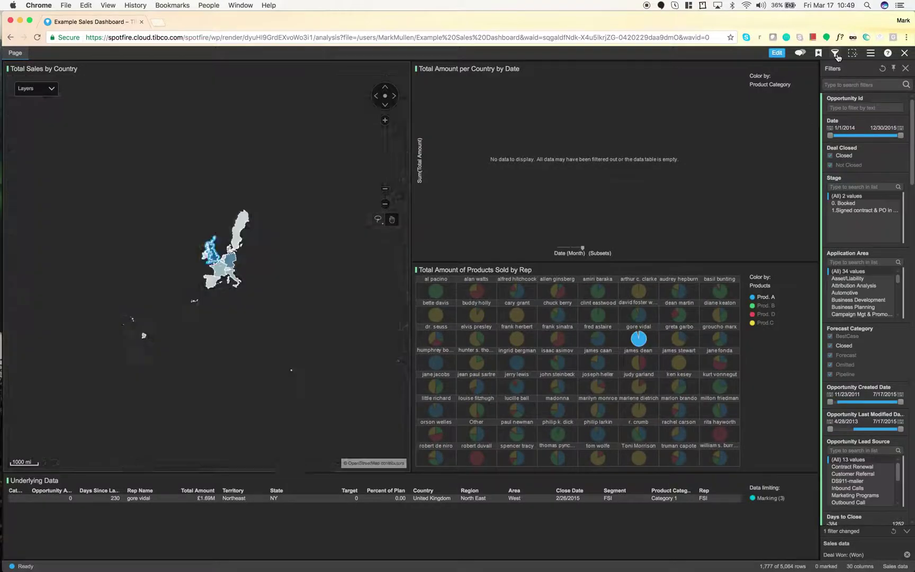
pyautogui.write('country')
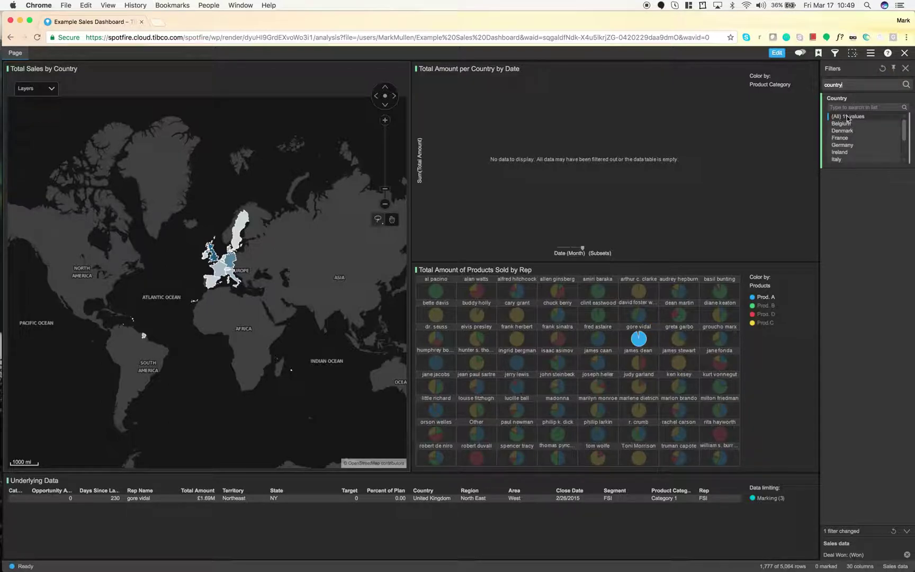
pyautogui.click(846, 139)
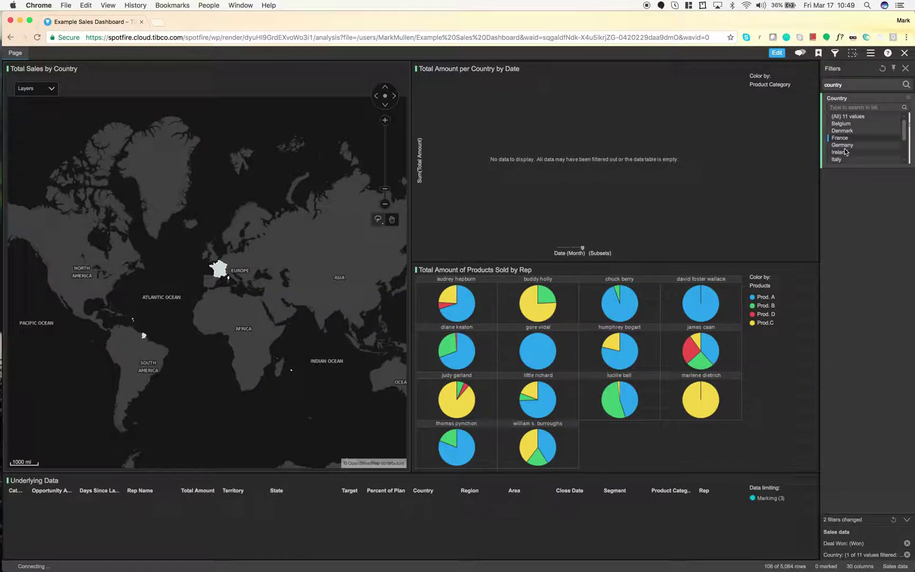
pyautogui.click(843, 146)
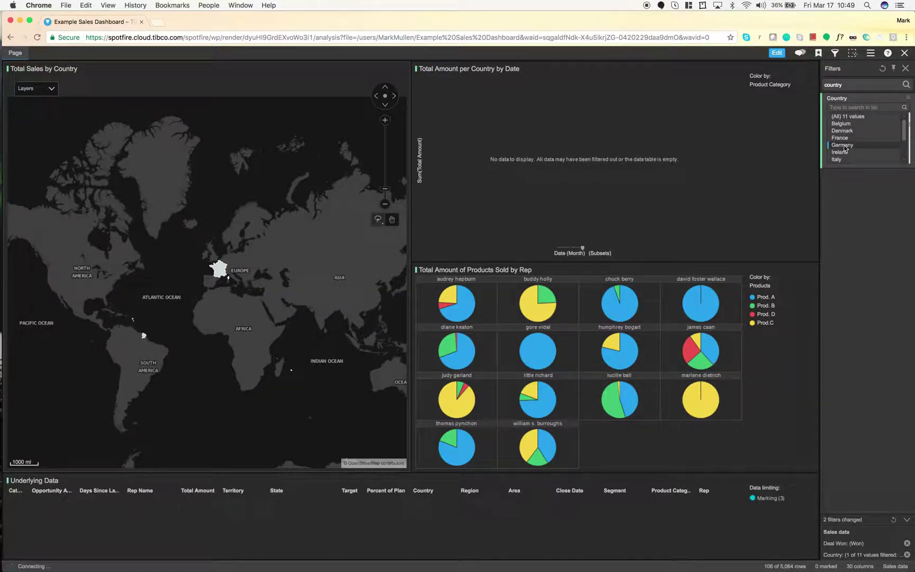
pyautogui.keyDown('shift'); pyautogui.click(842, 145); pyautogui.keyUp('shift')
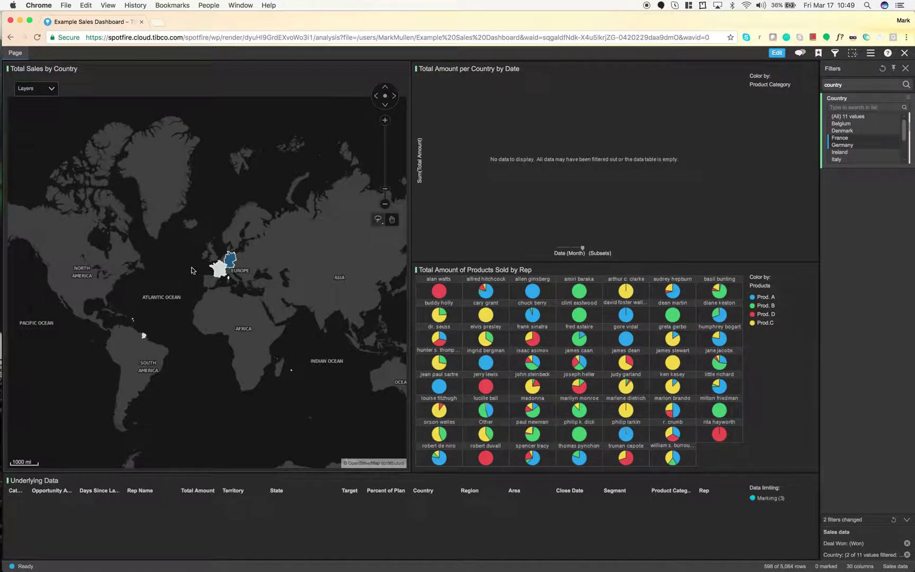
# Step: Mark France and Germany together on the Total Sales by Country map and close the filters
pyautogui.scroll(1, 219, 292)
pyautogui.scroll(-1, 218, 291)
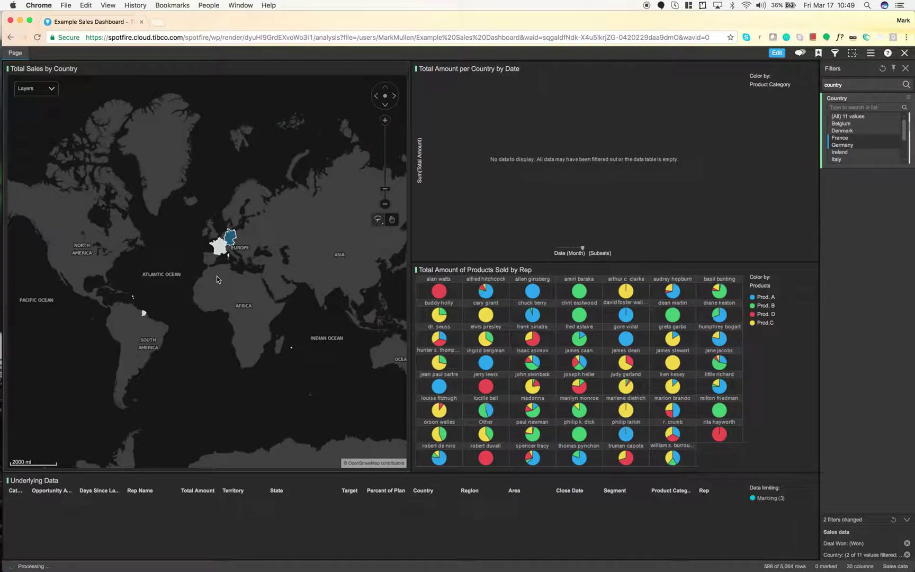
pyautogui.moveTo(238, 214); pyautogui.dragTo(227, 258)
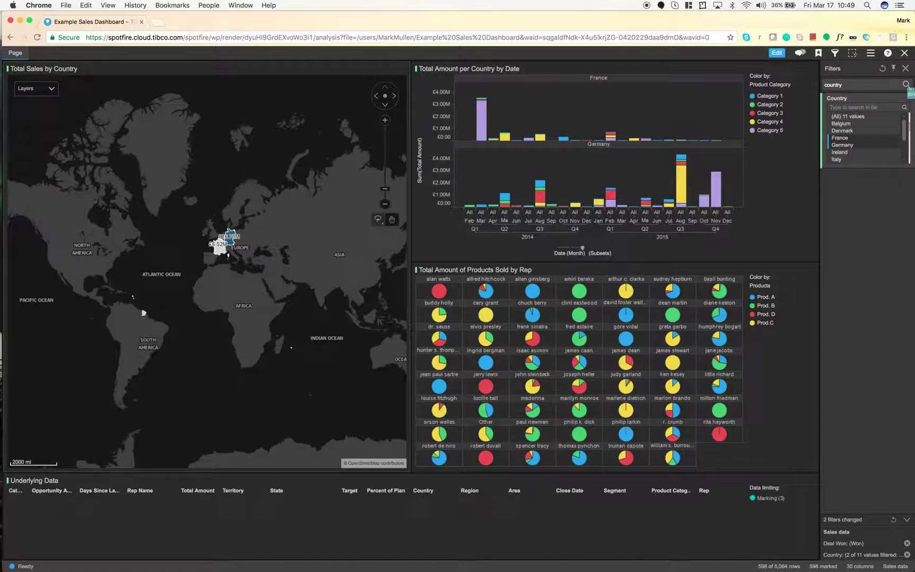
pyautogui.click(908, 72)
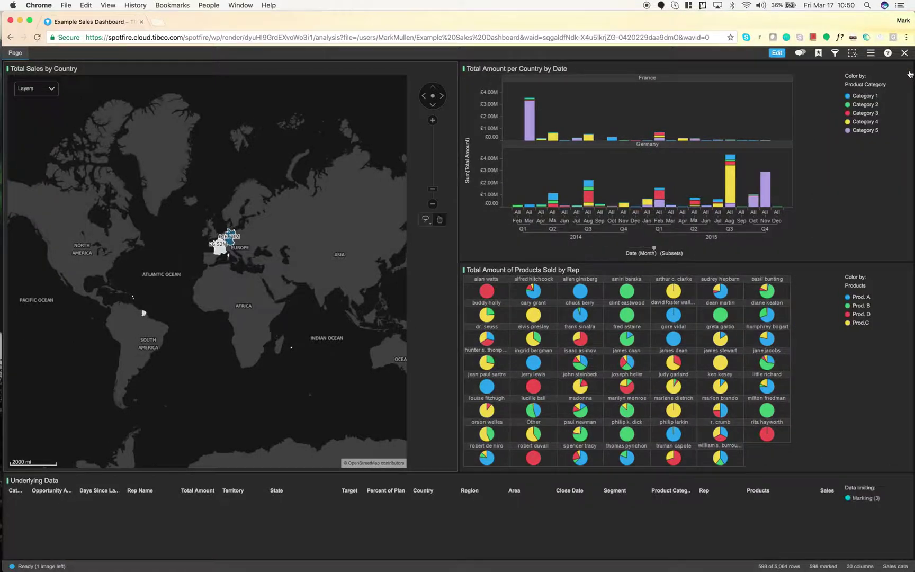
# Step: Bookmark the current dashboard state, rename the bookmark "France & Germany Sales view", and close the bookmarks
pyautogui.click(818, 53)
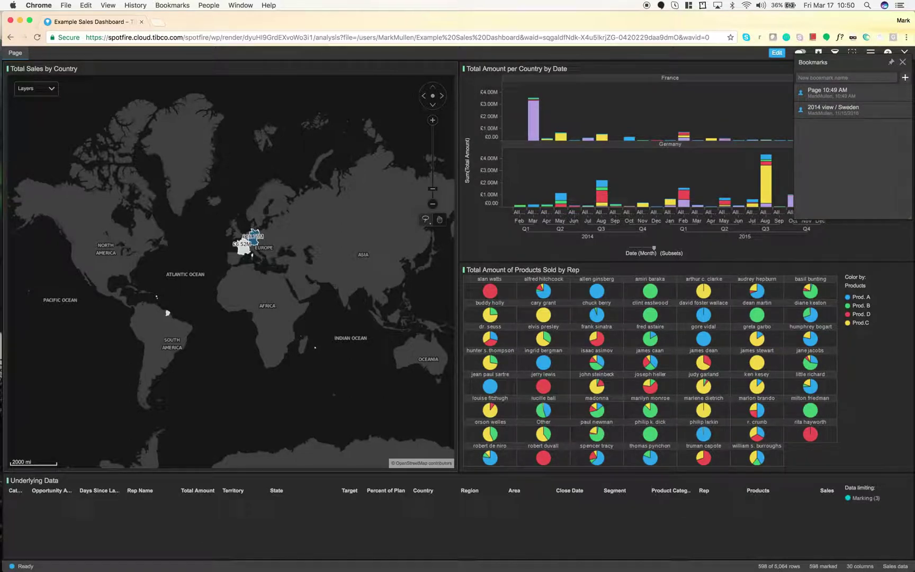
pyautogui.click(907, 94)
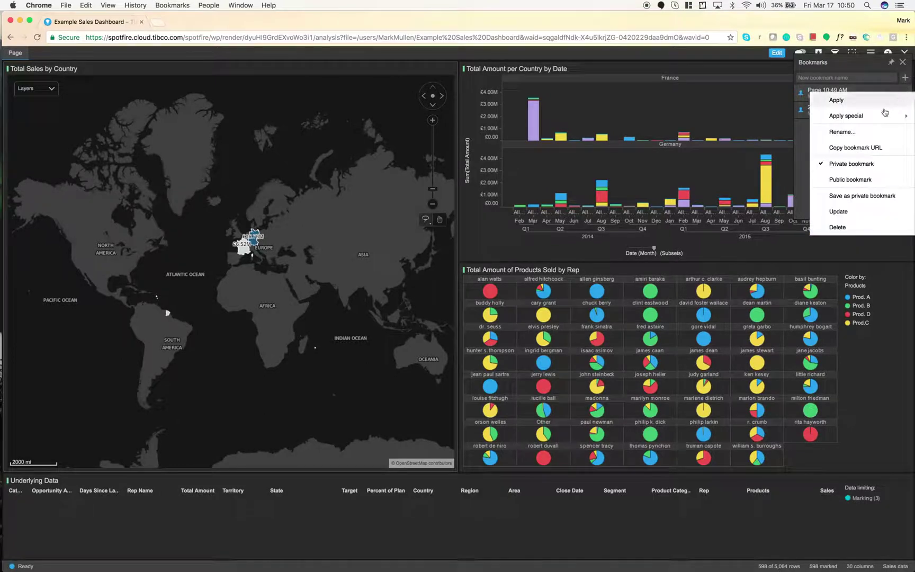
pyautogui.click(851, 133)
pyautogui.write('France & Germany Sales')
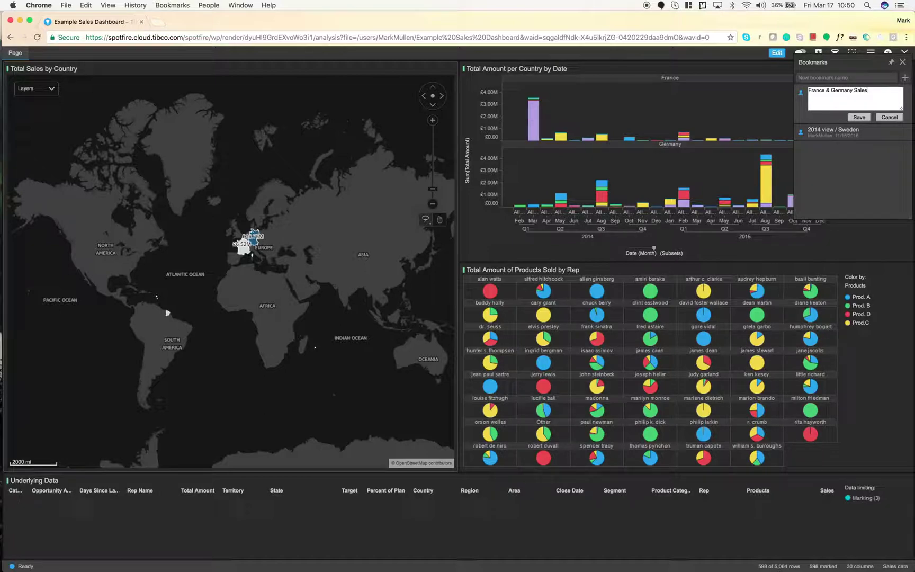
pyautogui.write('view')
pyautogui.press('Return')
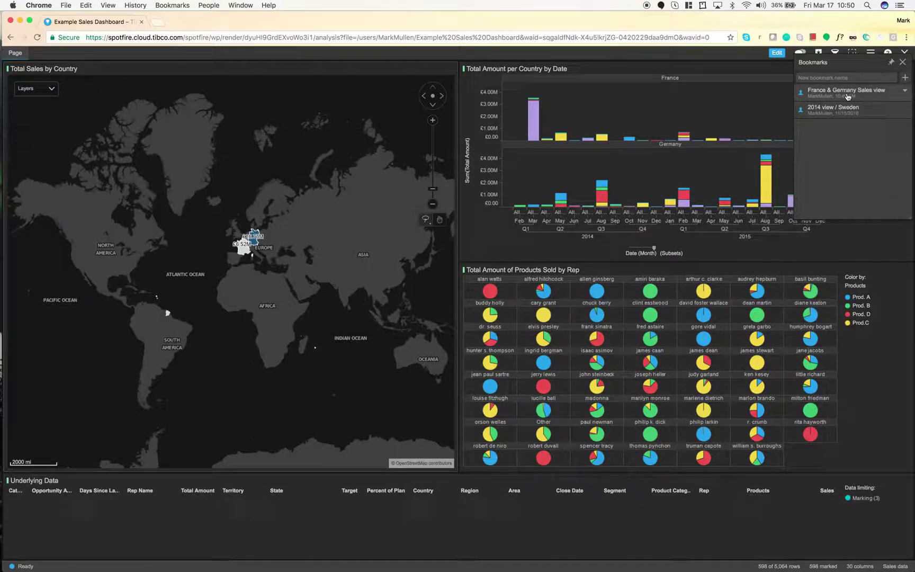
pyautogui.click(902, 62)
# Step: Show the filters again, narrow the map so the charts widen, and make the Underlying Data table taller
pyautogui.click(834, 52)
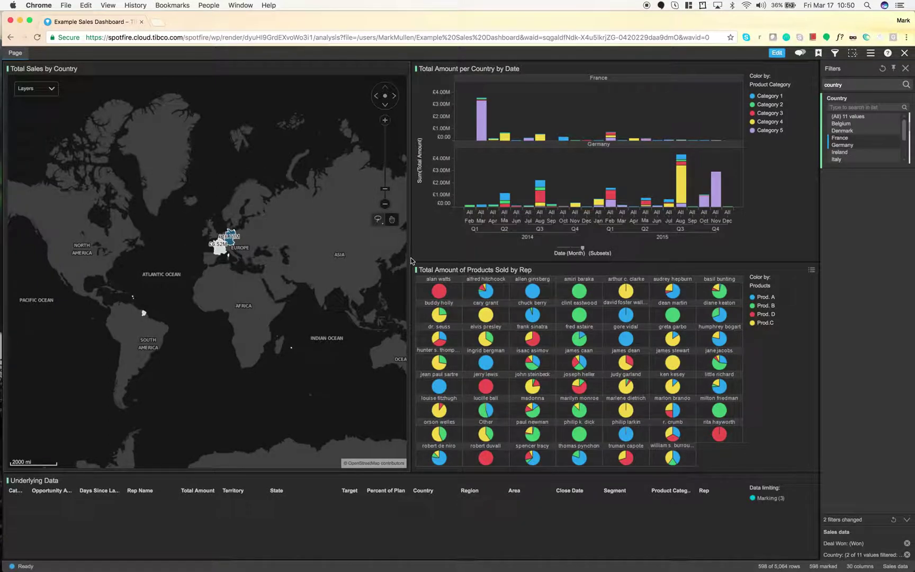
pyautogui.moveTo(411, 259); pyautogui.dragTo(298, 261)
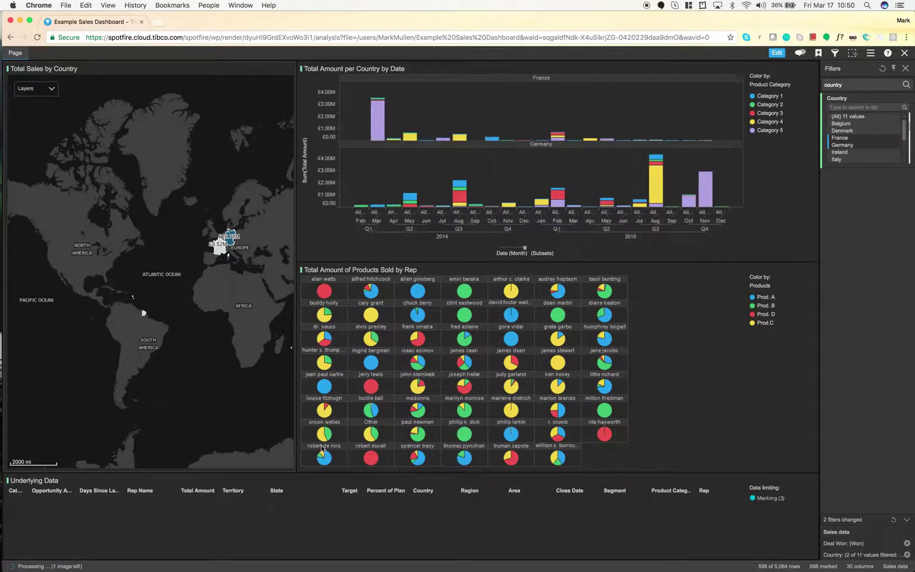
pyautogui.moveTo(320, 472); pyautogui.dragTo(320, 419)
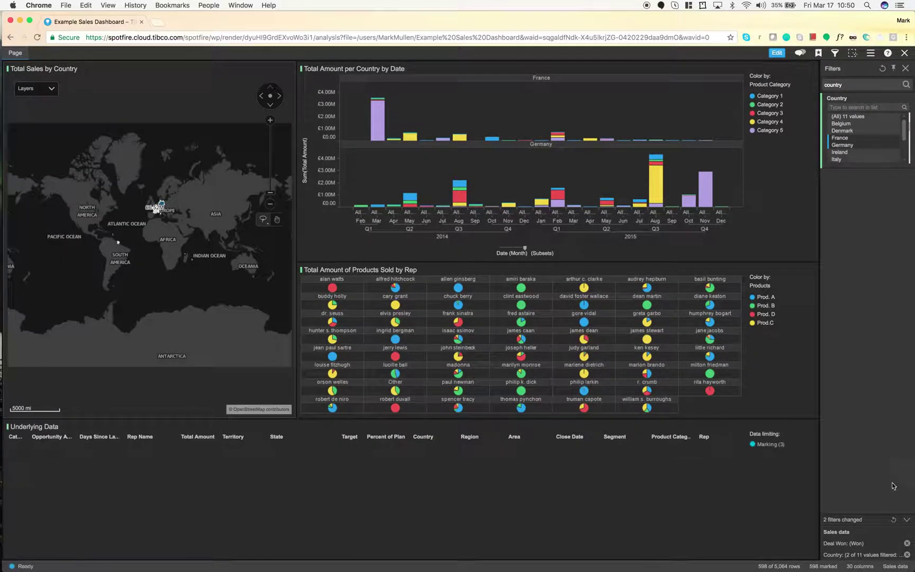
# Step: Remove the Country filter, close the filters and apply the "France & Germany Sales view" bookmark
pyautogui.click(907, 554)
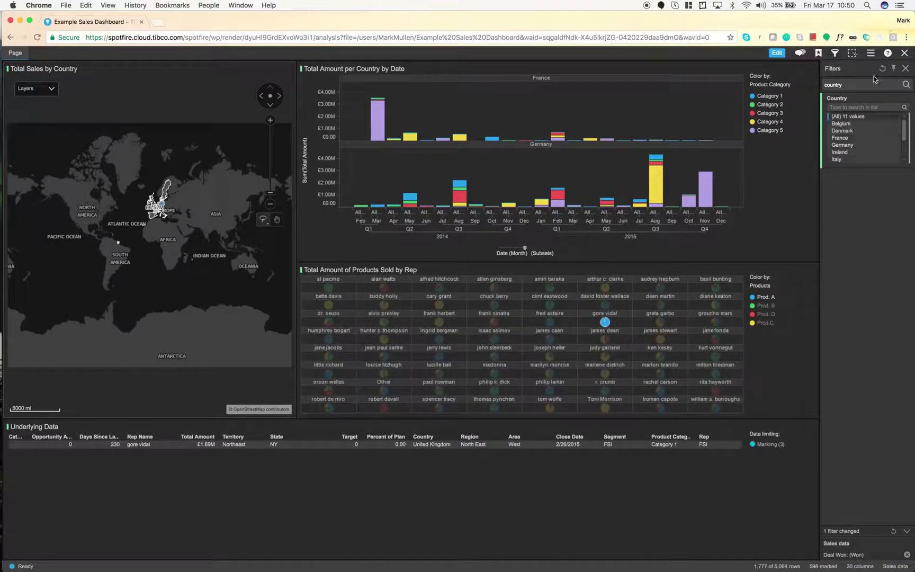
pyautogui.click(904, 68)
pyautogui.click(819, 54)
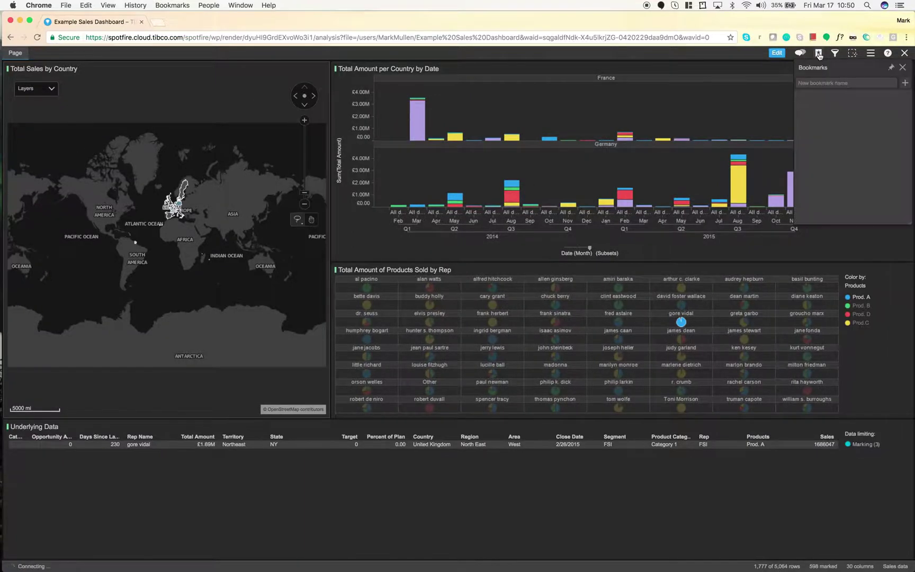
pyautogui.click(824, 97)
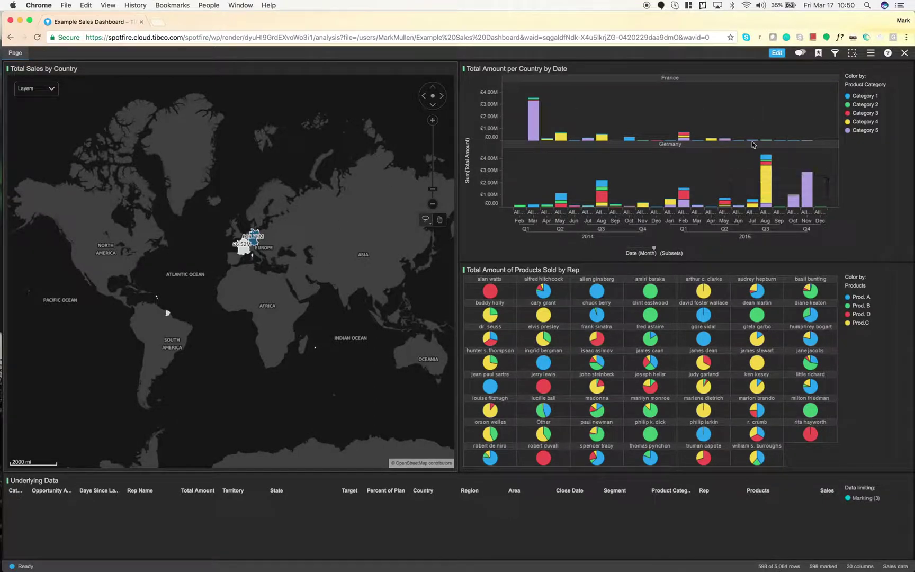
# Step: Clear the marking and look through the analysis's export, share and other tools options
pyautogui.moveTo(673, 202)
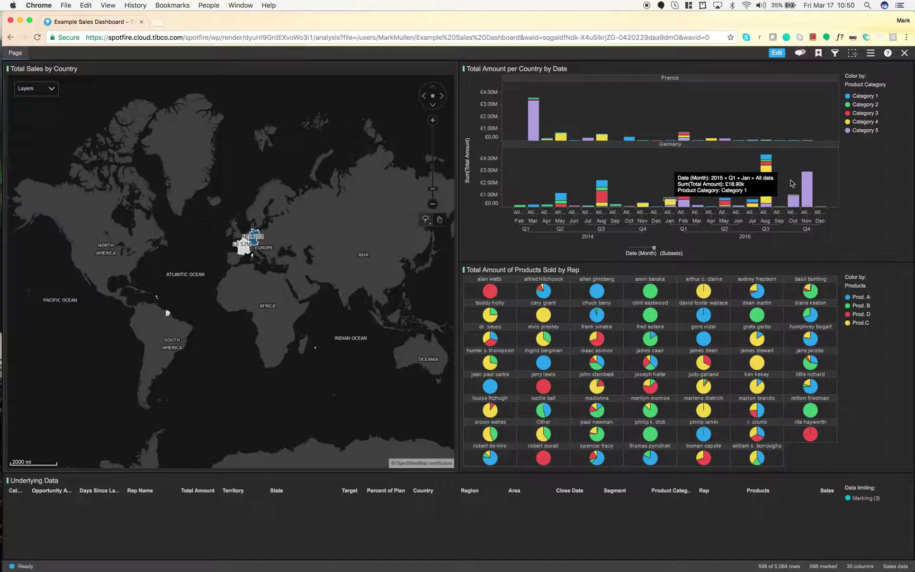
pyautogui.click(884, 178)
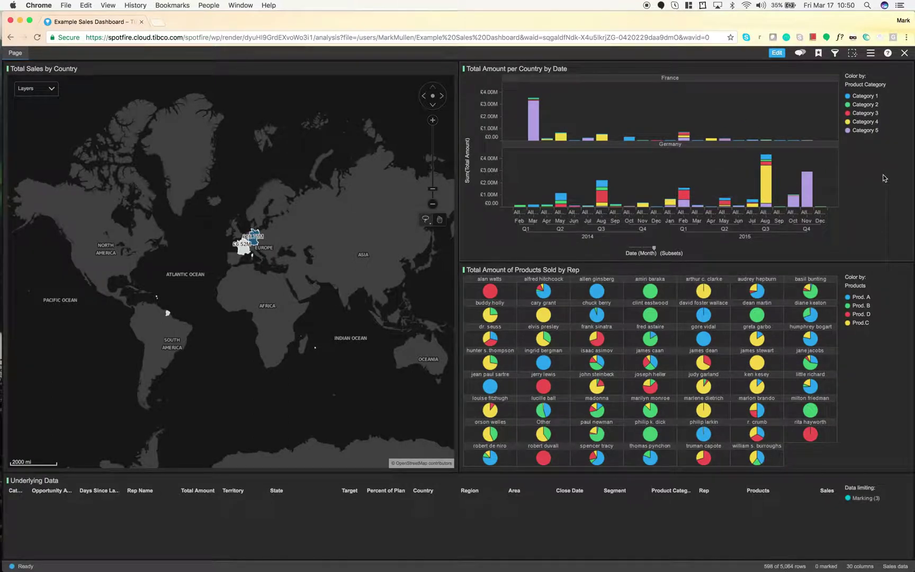
pyautogui.click(870, 53)
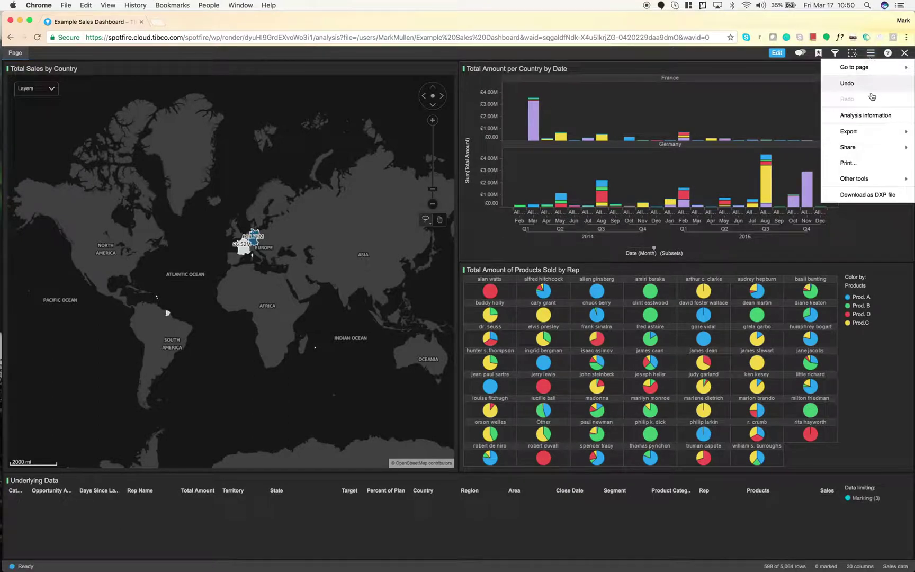
pyautogui.moveTo(872, 133)
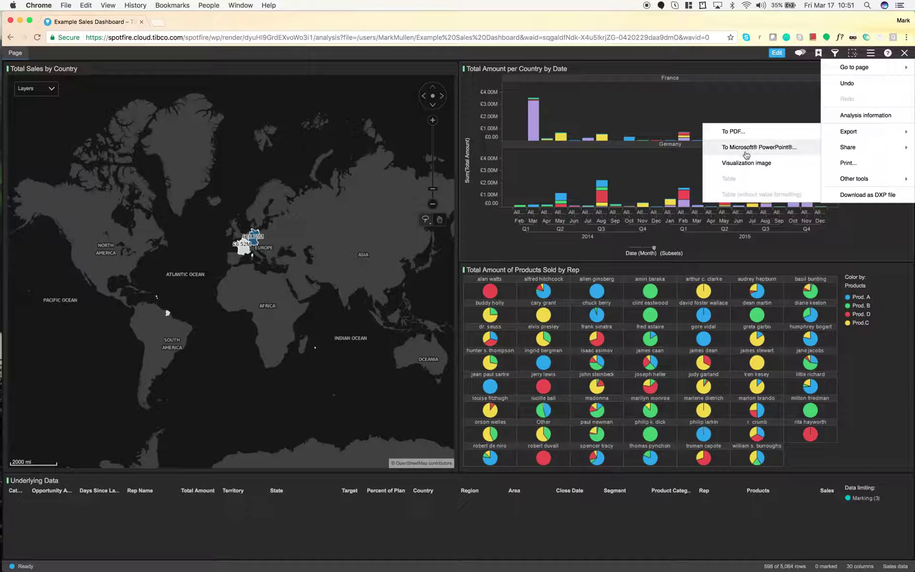
pyautogui.moveTo(849, 149)
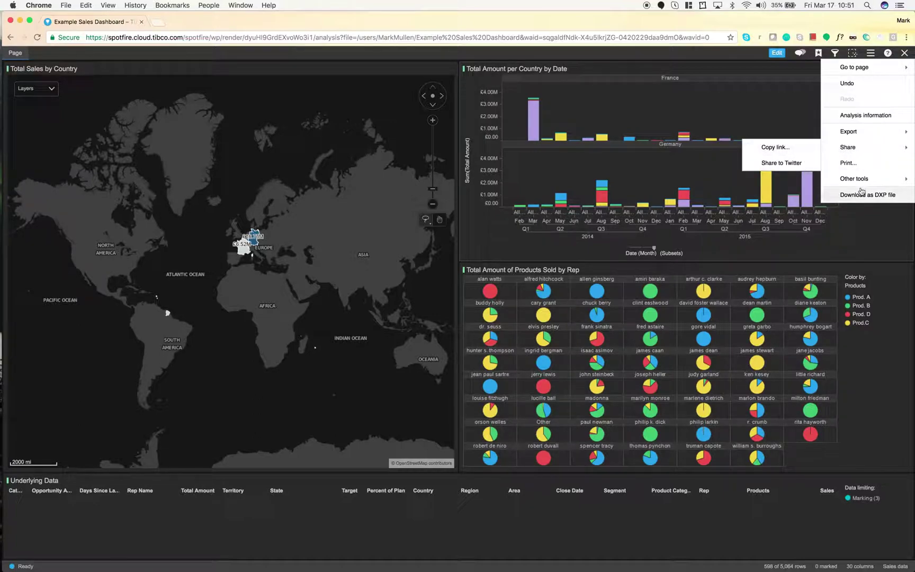
pyautogui.moveTo(868, 184)
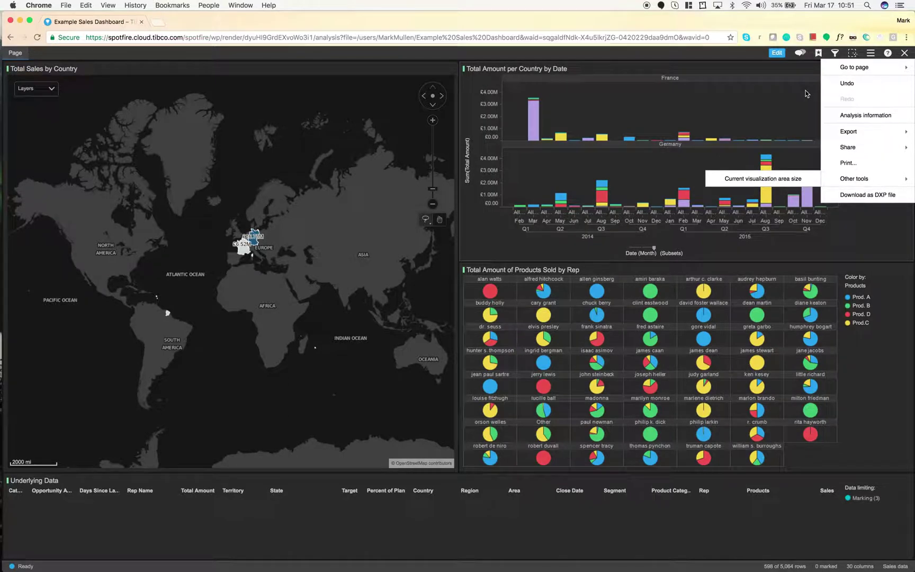
pyautogui.click(803, 73)
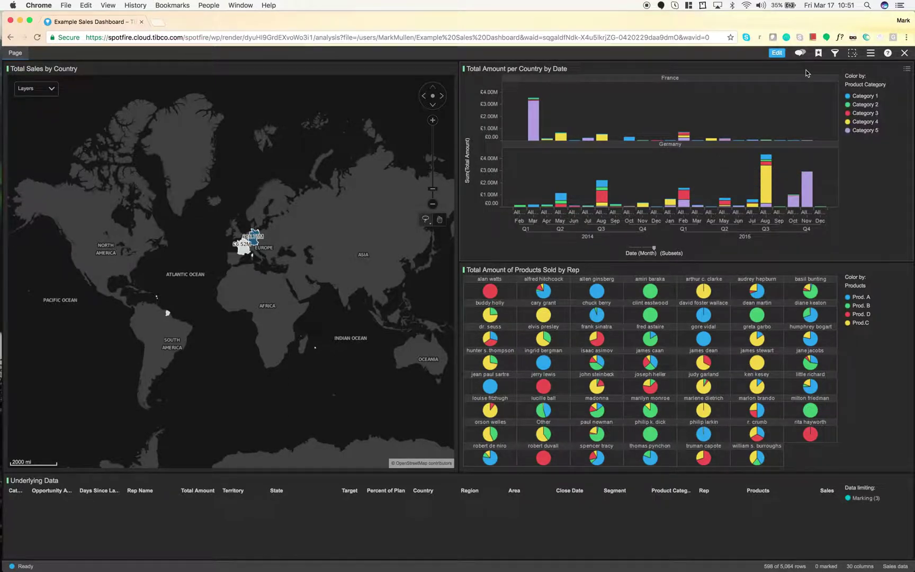
# Step: Put the analysis into editing mode and switch the Total Sales by Country map to a bar chart
pyautogui.click(776, 54)
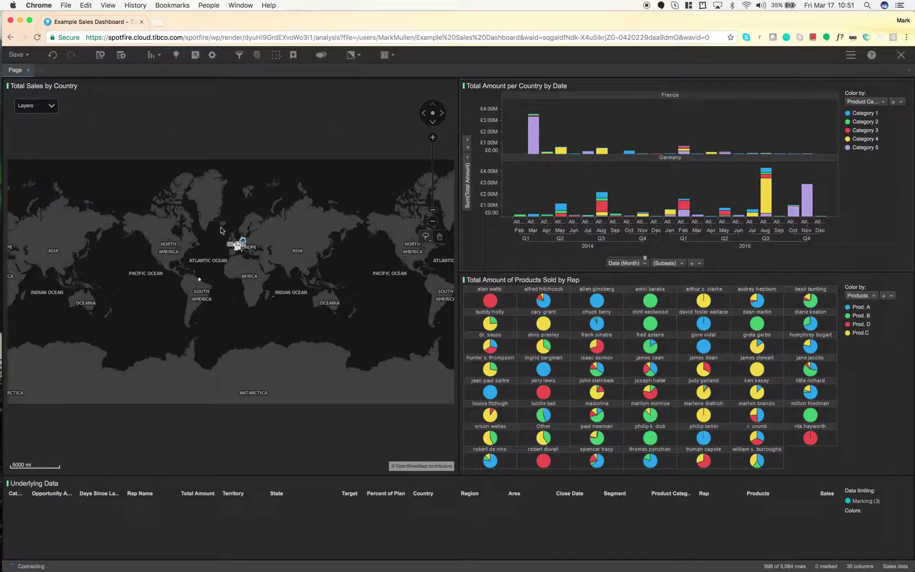
pyautogui.rightClick(253, 270)
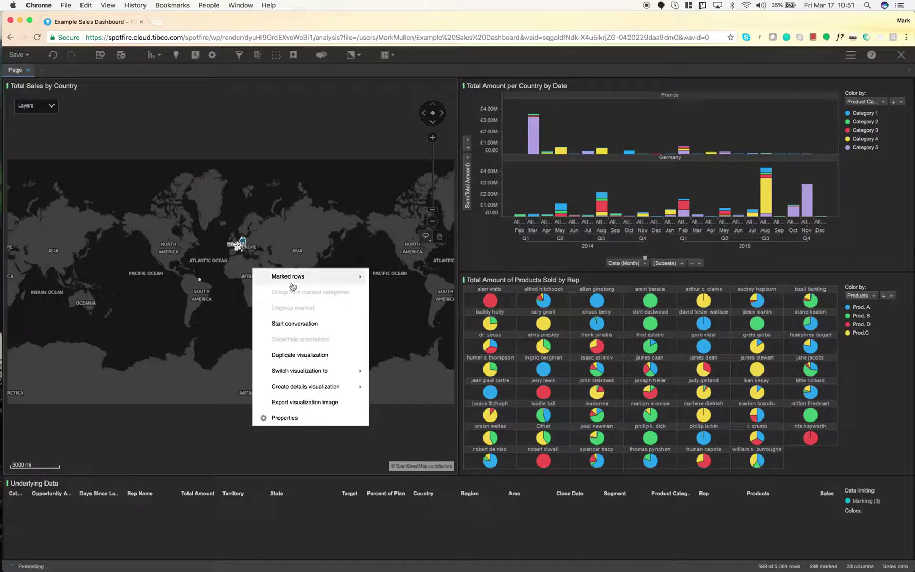
pyautogui.moveTo(292, 285)
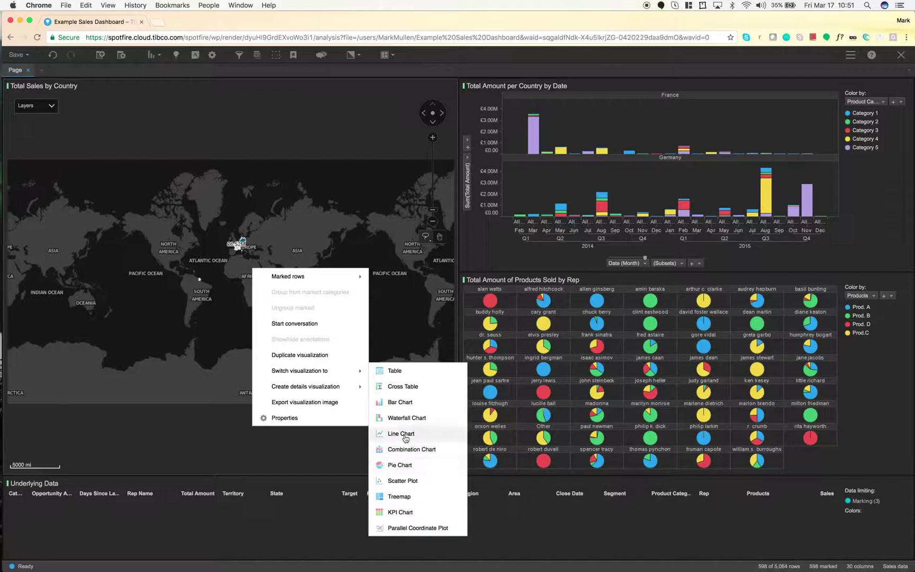
pyautogui.click(399, 402)
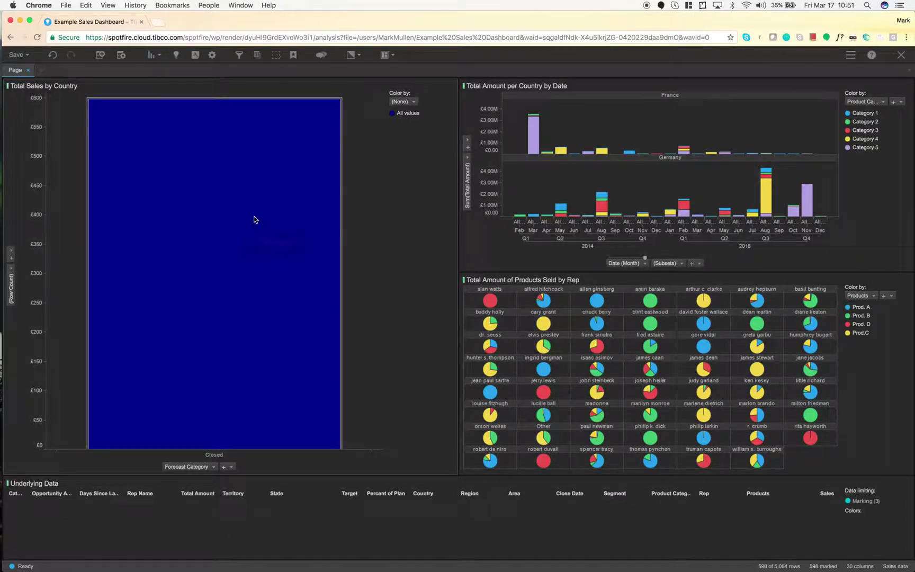
# Step: Show the data columns and color the Total Sales by Country bar chart by Country
pyautogui.click(257, 56)
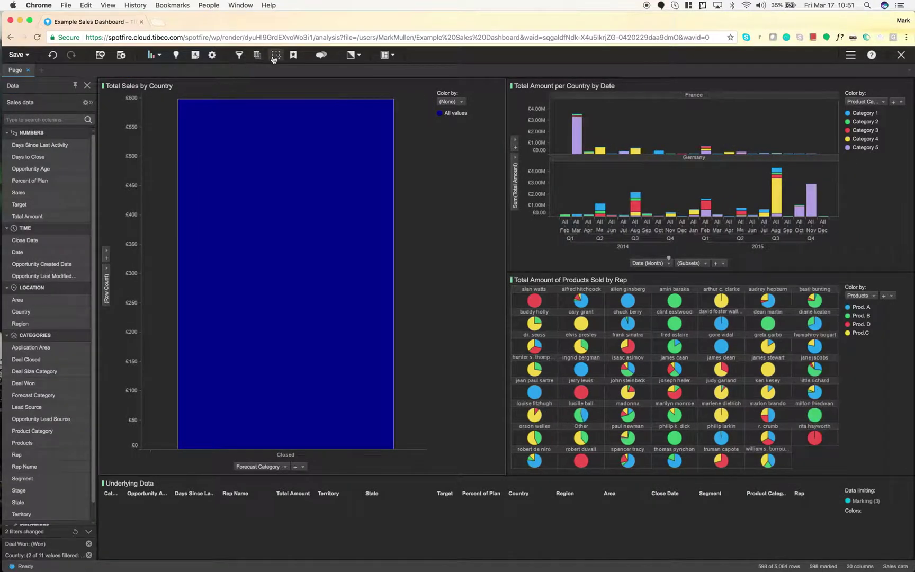
pyautogui.moveTo(45, 263); pyautogui.dragTo(48, 280)
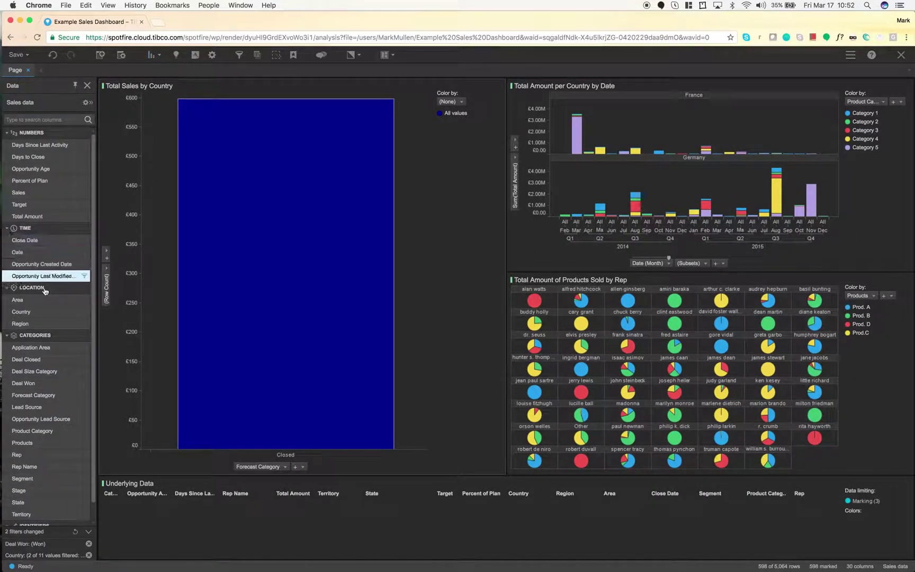
pyautogui.moveTo(21, 311); pyautogui.dragTo(262, 279)
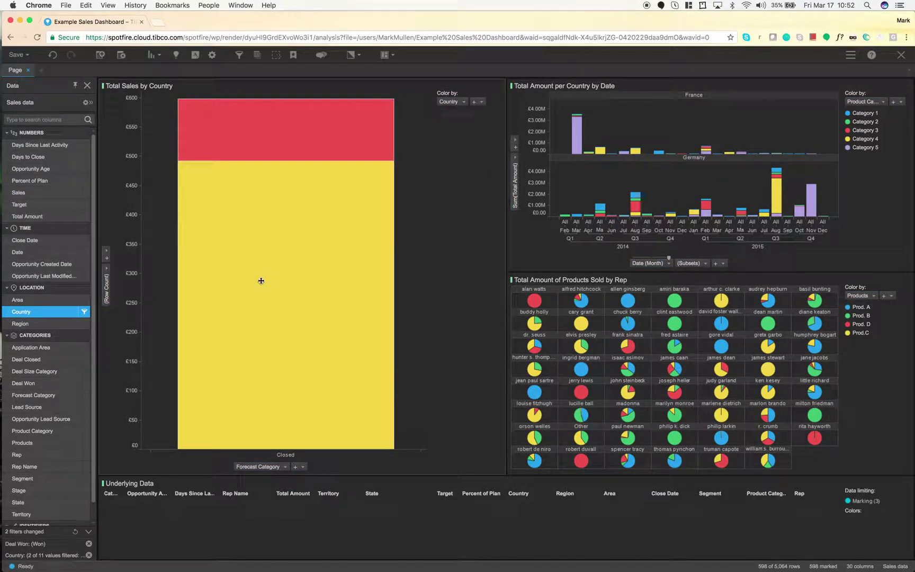
# Step: Change the Total Sales by Country chart from stacked to side-by-side bars
pyautogui.rightClick(264, 288)
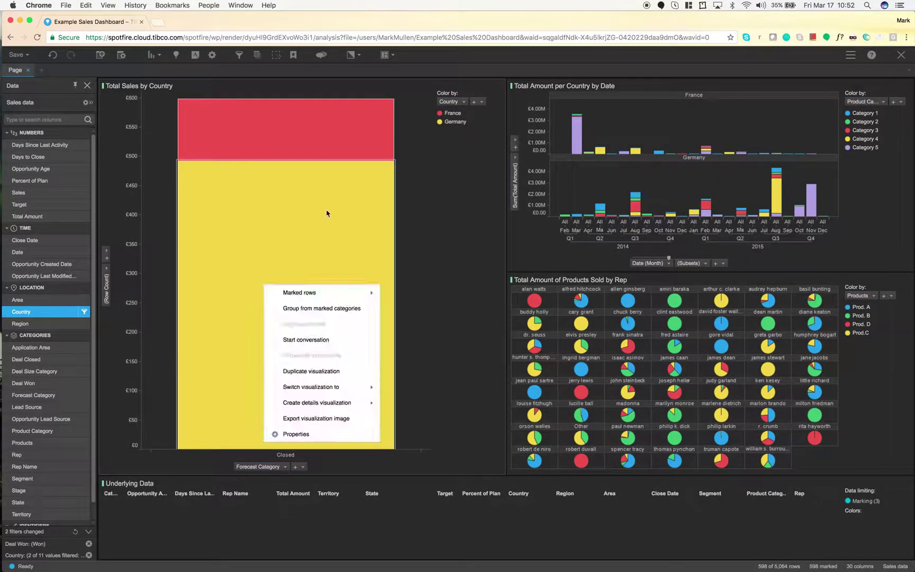
pyautogui.click(274, 462)
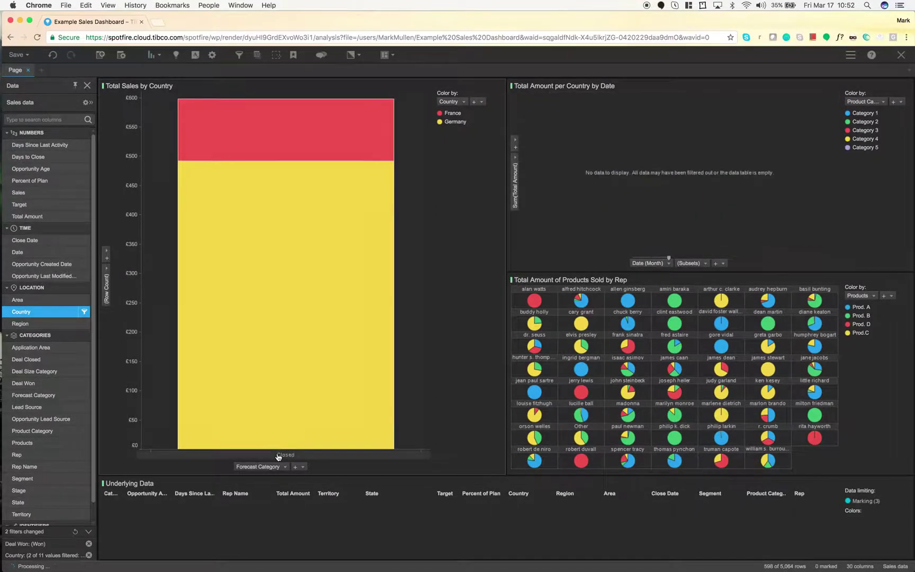
pyautogui.click(279, 451)
pyautogui.click(263, 332)
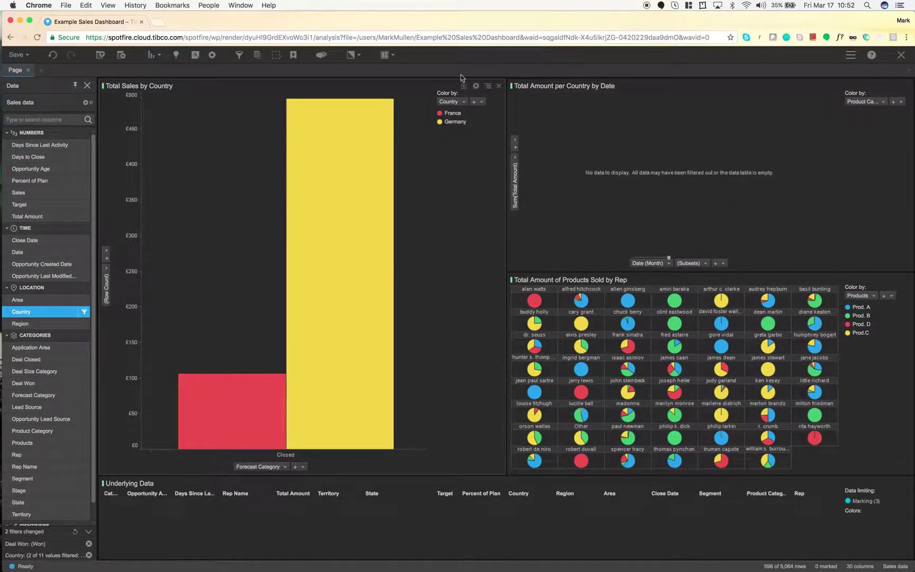
# Step: Show the filters and reset all of them so every country and deal is included
pyautogui.click(240, 54)
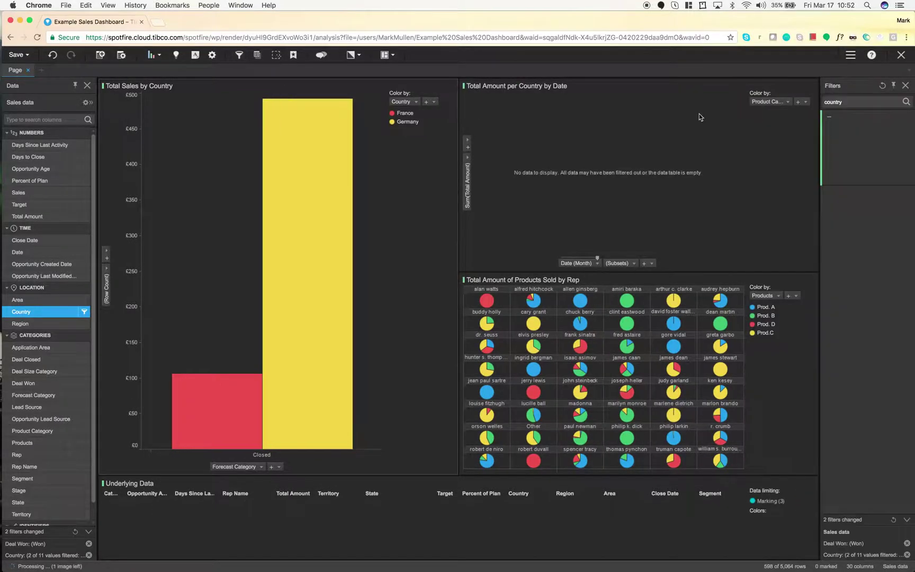
pyautogui.click(881, 86)
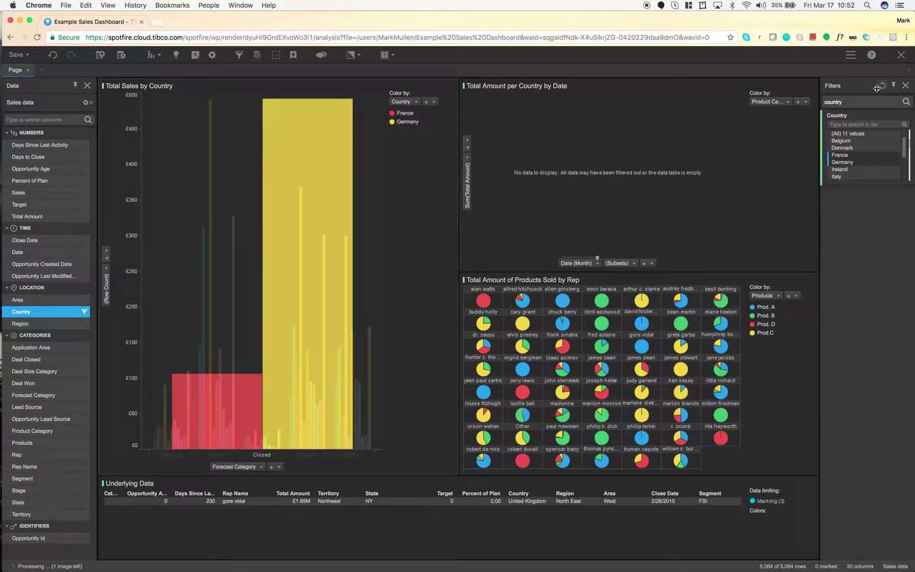
pyautogui.rightClick(439, 333)
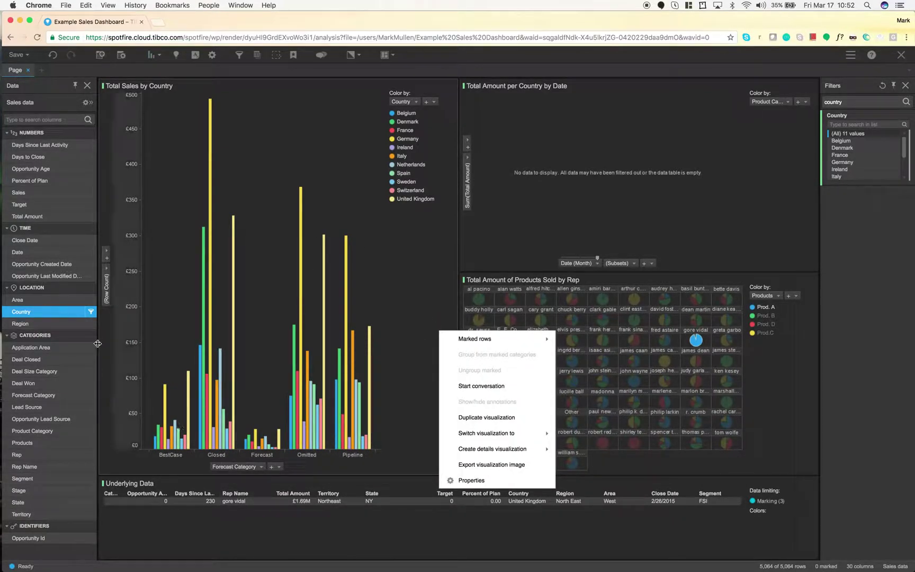
pyautogui.click(53, 316)
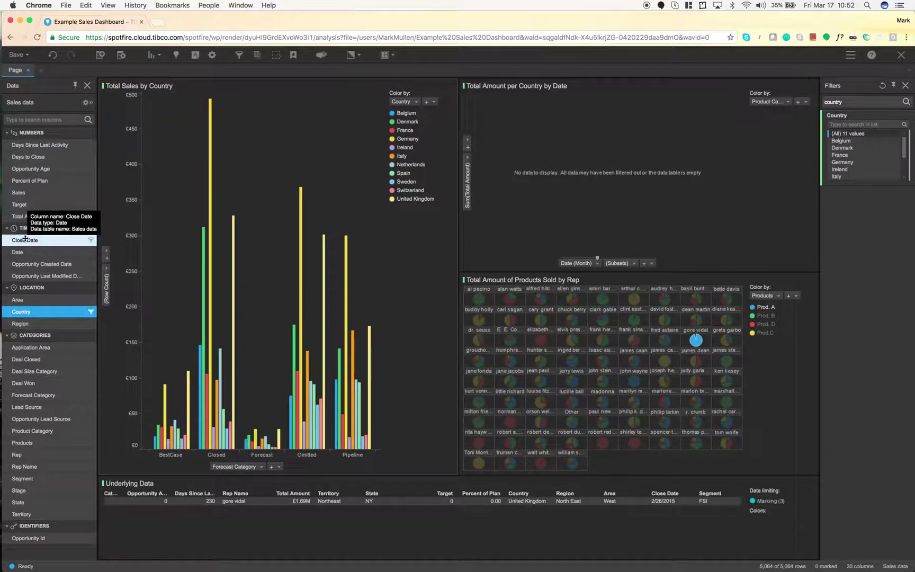
# Step: Put Product Category on the bar chart's category axis and Total Amount on its value axis
pyautogui.click(32, 430)
pyautogui.moveTo(32, 431); pyautogui.dragTo(228, 467)
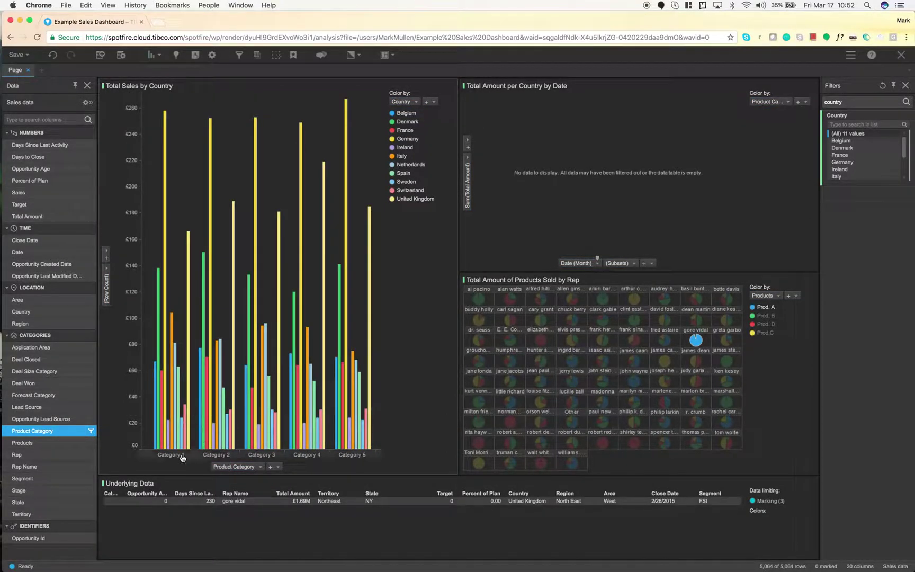
pyautogui.moveTo(27, 216); pyautogui.dragTo(107, 286)
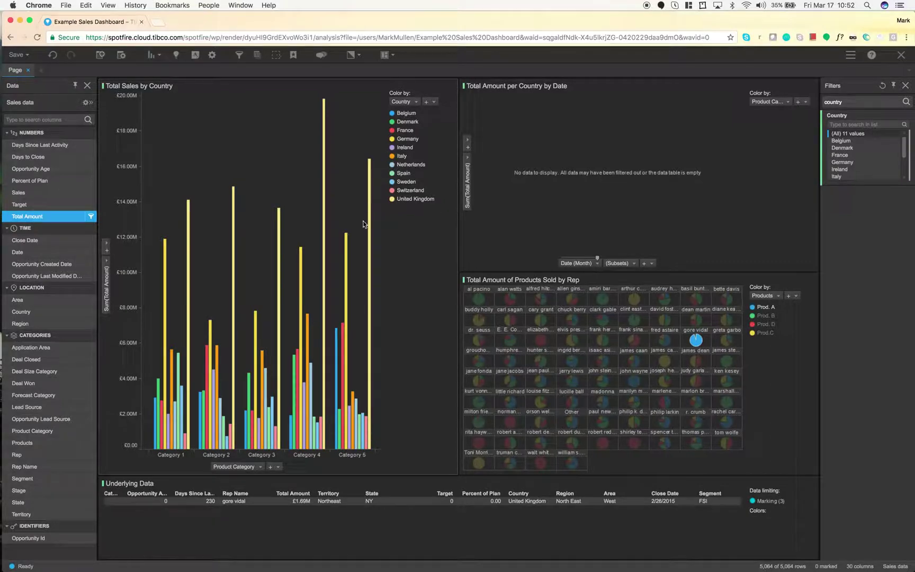
# Step: Mark Belgium and United Kingdom in the bar chart and Categories 4 and 5 in the date chart, then clear the country marking
pyautogui.click(406, 113)
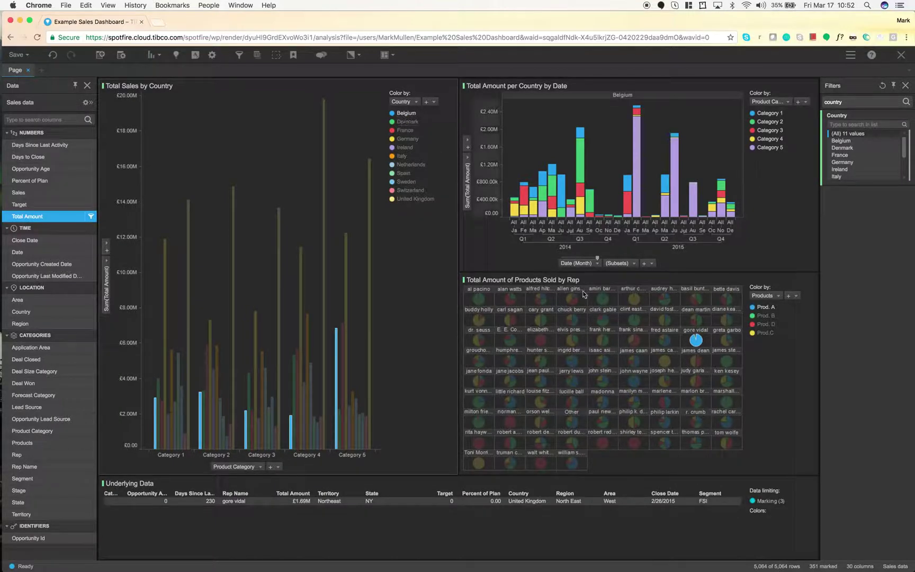
pyautogui.moveTo(700, 343)
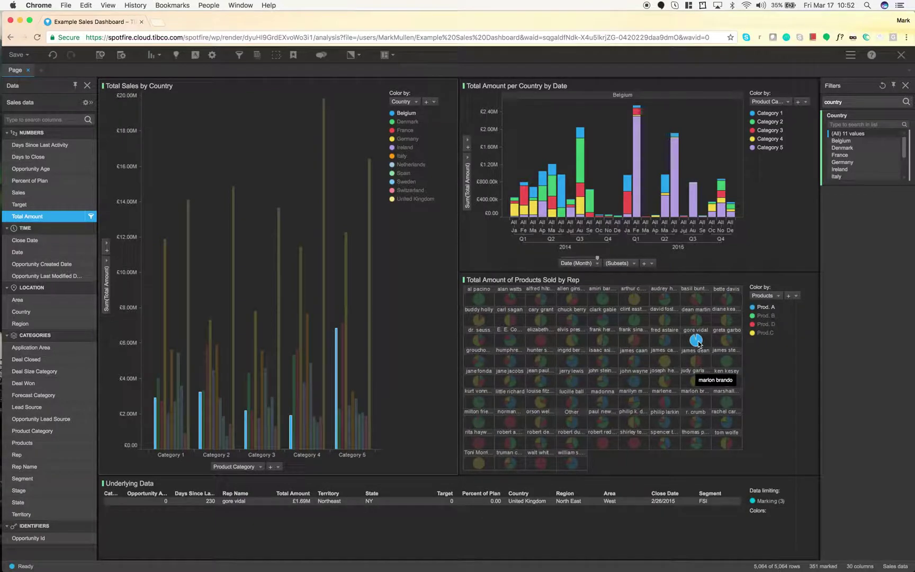
pyautogui.click(408, 199)
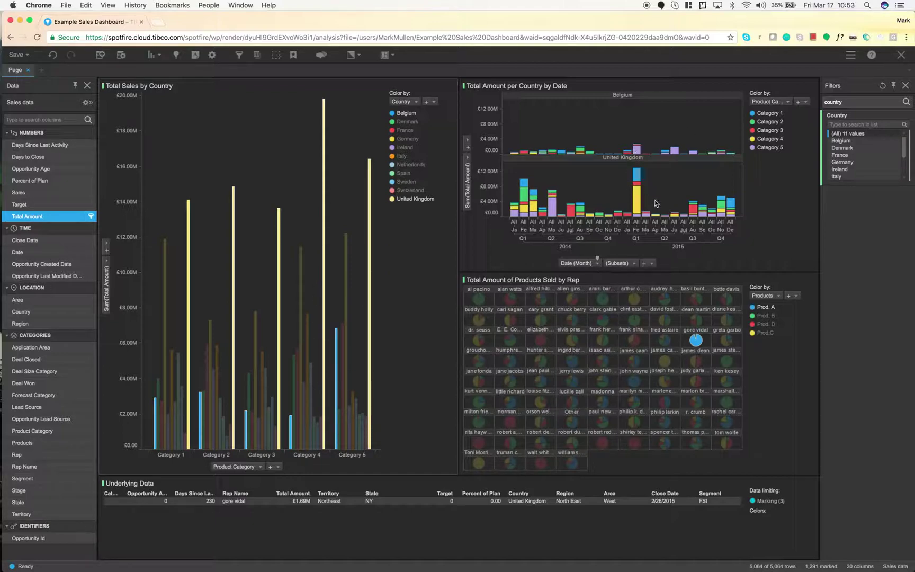
pyautogui.click(770, 140)
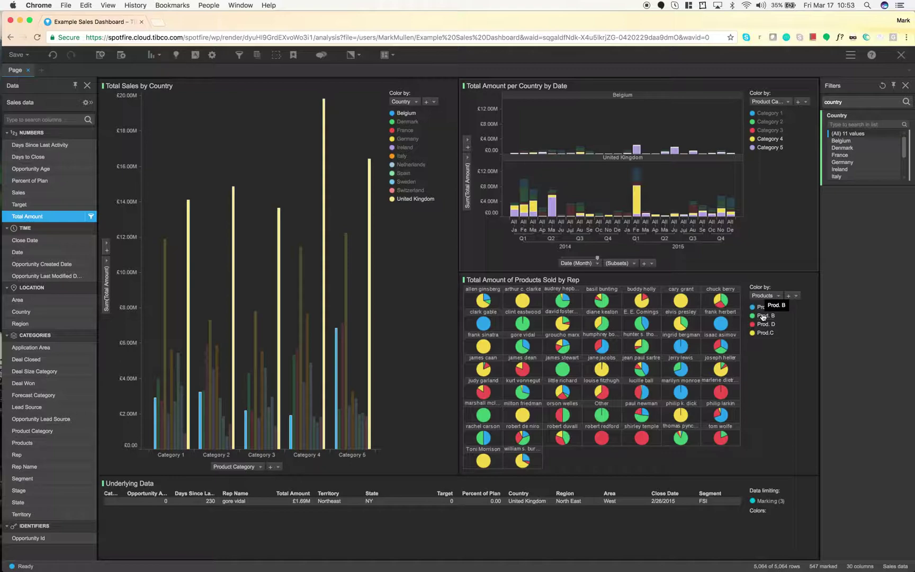
pyautogui.click(419, 291)
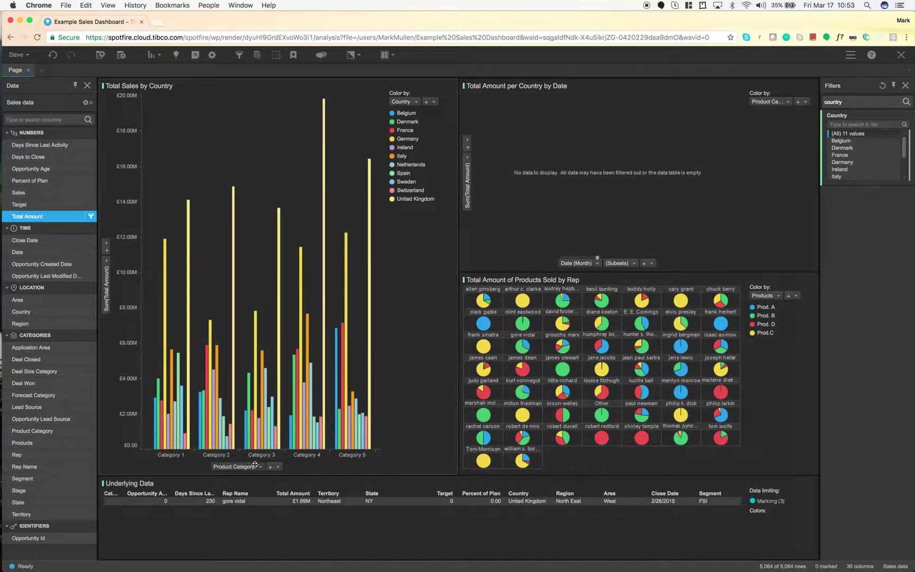
# Step: Put Country on the bar chart's category axis and trellis the chart into panels by Product Category
pyautogui.moveTo(30, 311); pyautogui.dragTo(233, 468)
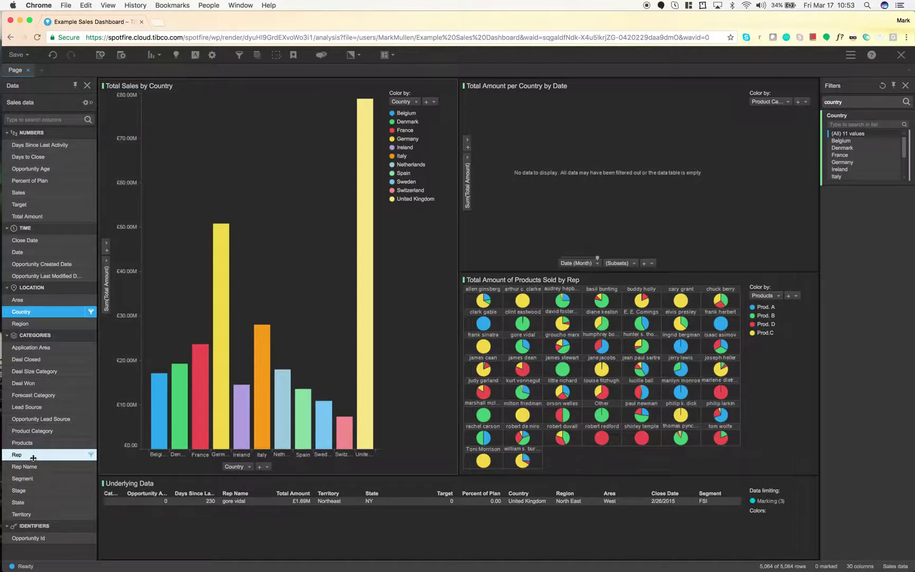
pyautogui.moveTo(32, 430); pyautogui.dragTo(300, 276)
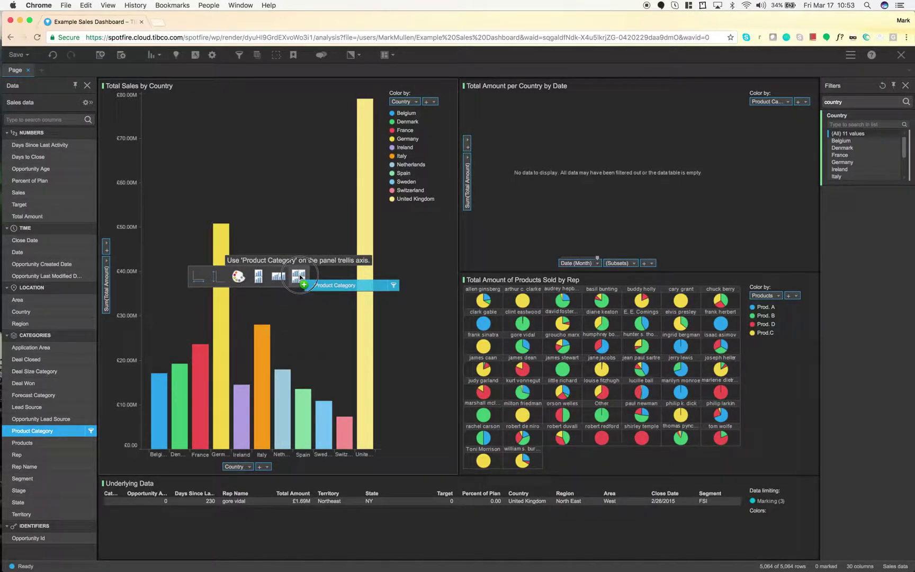
pyautogui.moveTo(300, 276); pyautogui.dragTo(300, 276)
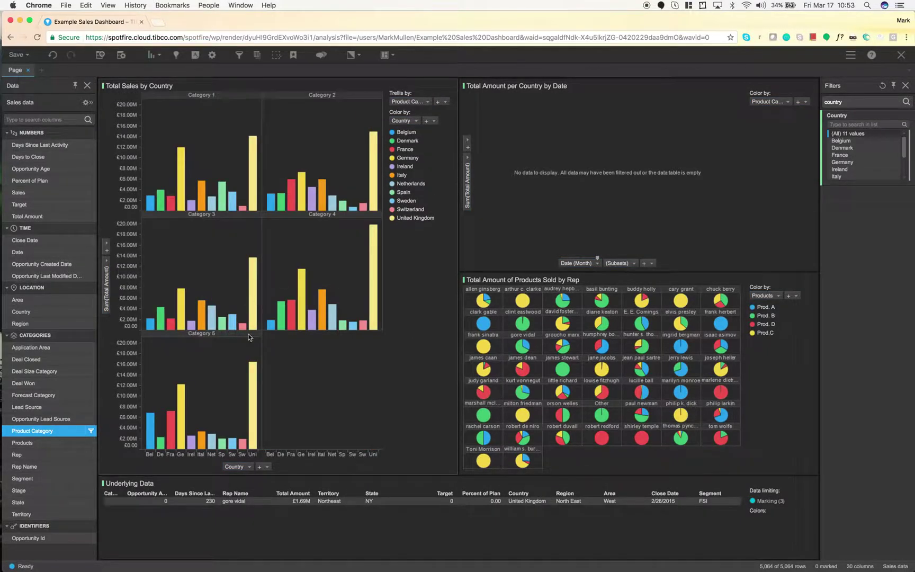
pyautogui.moveTo(251, 456)
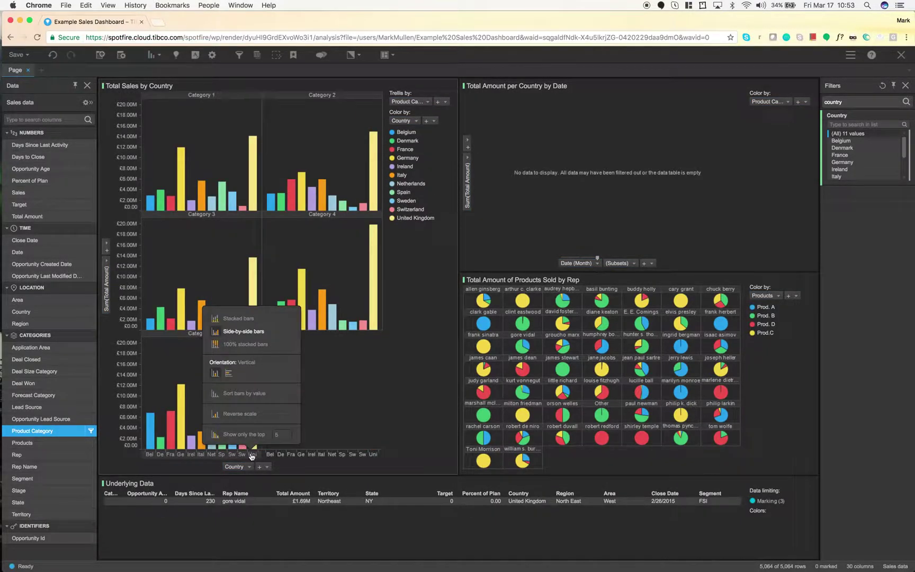
# Step: Switch the Total Sales by Country chart to horizontal bars and mark United Kingdom in its Category 5 panel
pyautogui.click(230, 374)
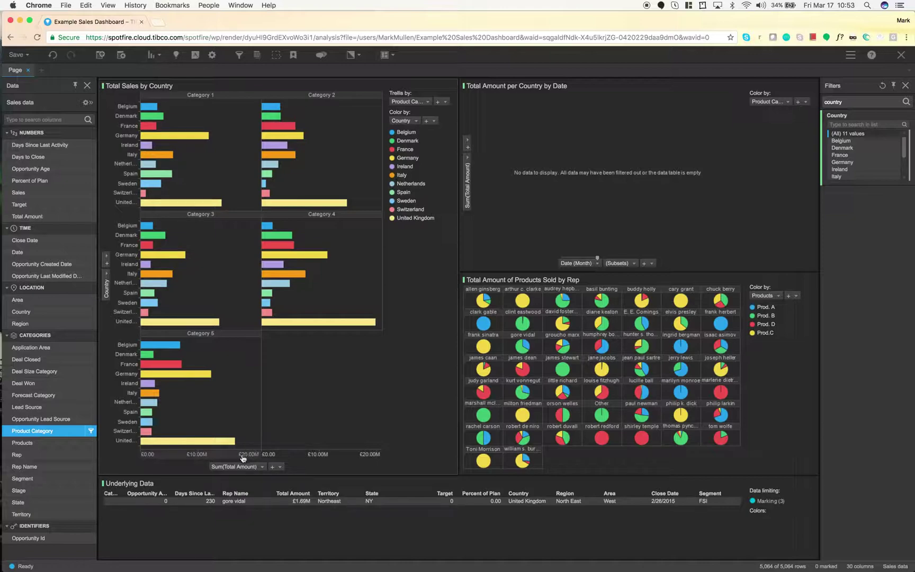
pyautogui.click(195, 441)
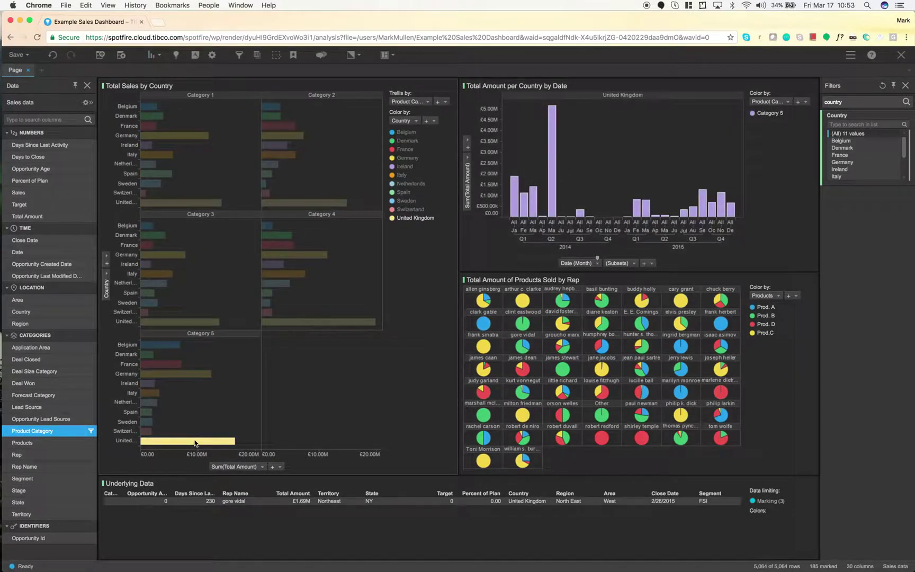
# Step: Show the bar chart's labels for marked rows only, and mark the Category 5 bars from Netherlands to United Kingdom
pyautogui.rightClick(195, 443)
pyautogui.click(236, 560)
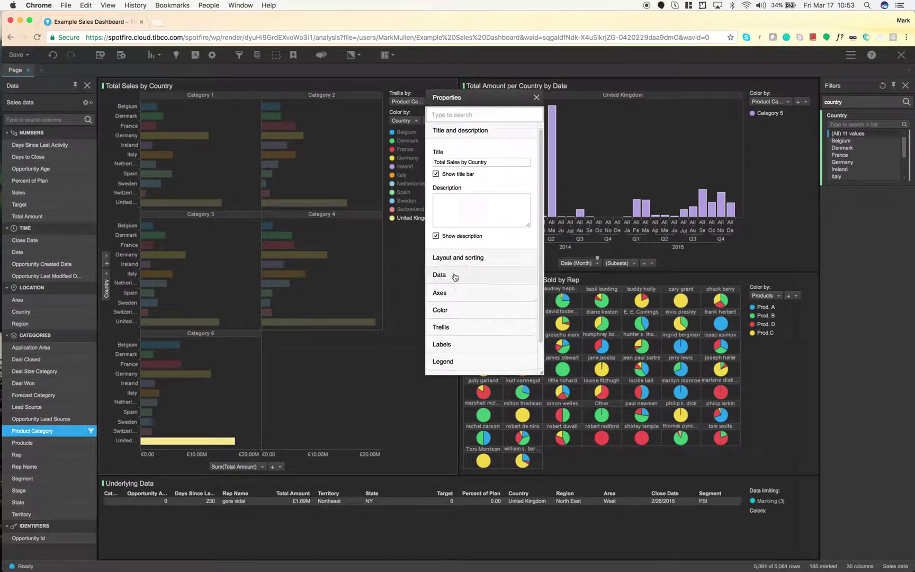
pyautogui.click(454, 275)
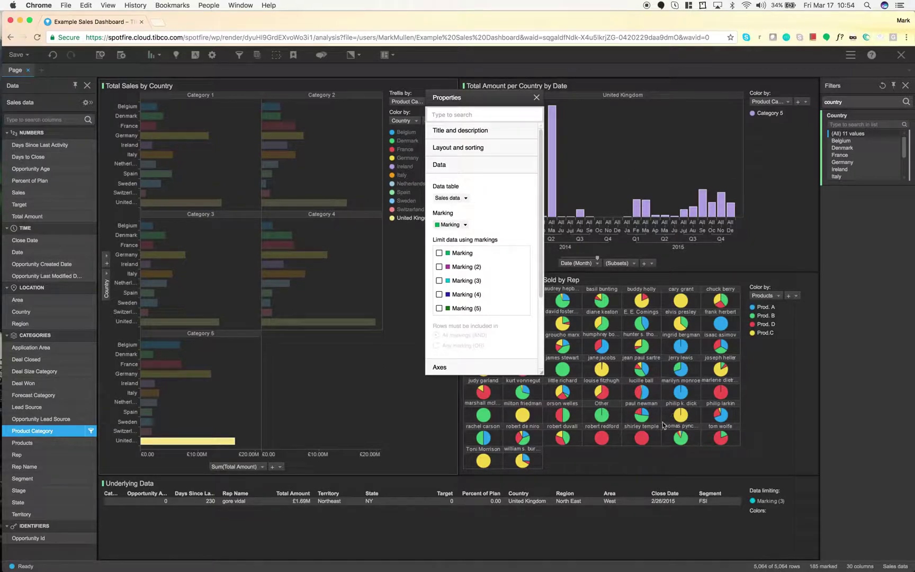
pyautogui.click(447, 167)
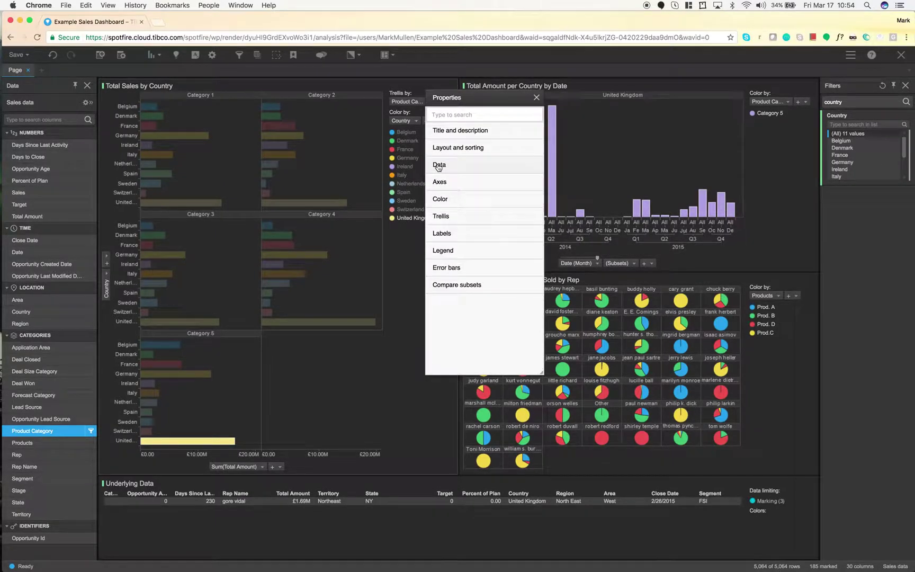
pyautogui.click(447, 231)
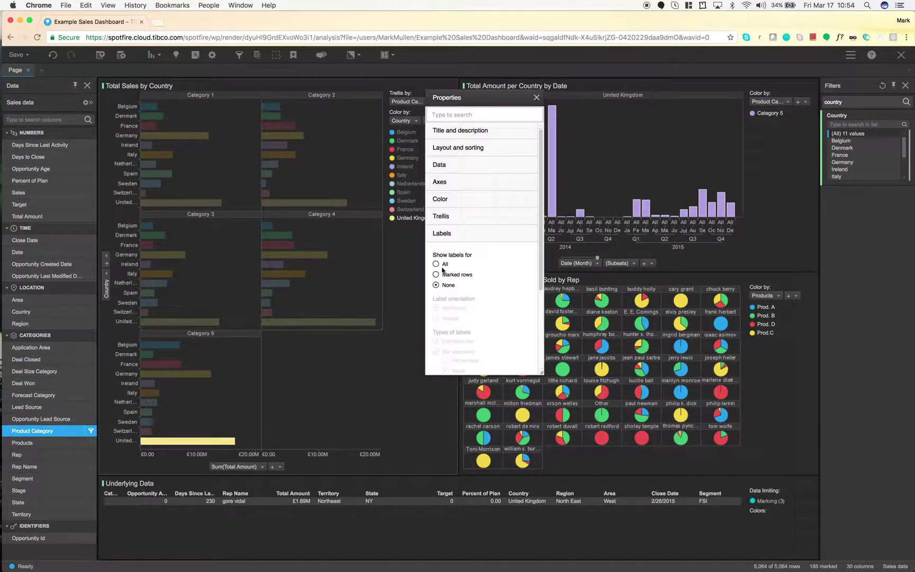
pyautogui.click(435, 274)
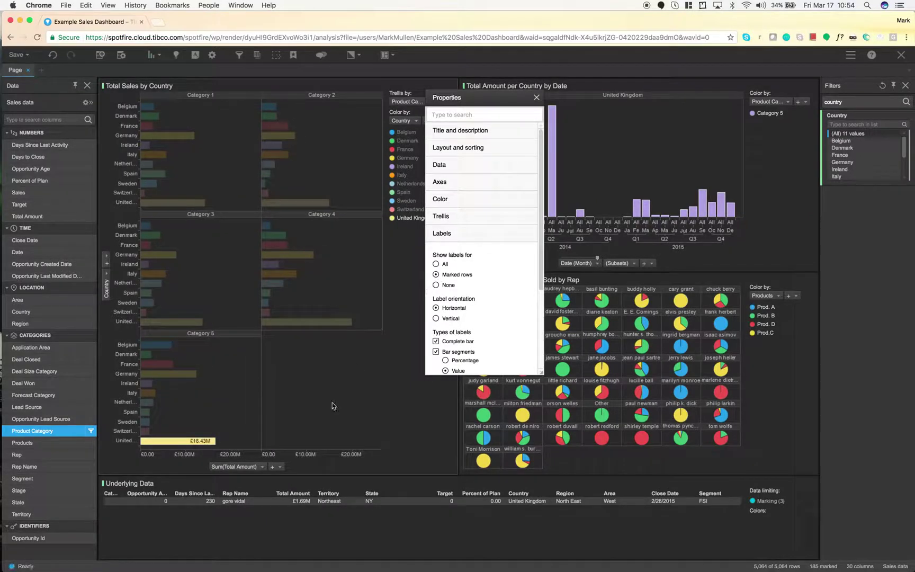
pyautogui.scroll(-5, 472, 289)
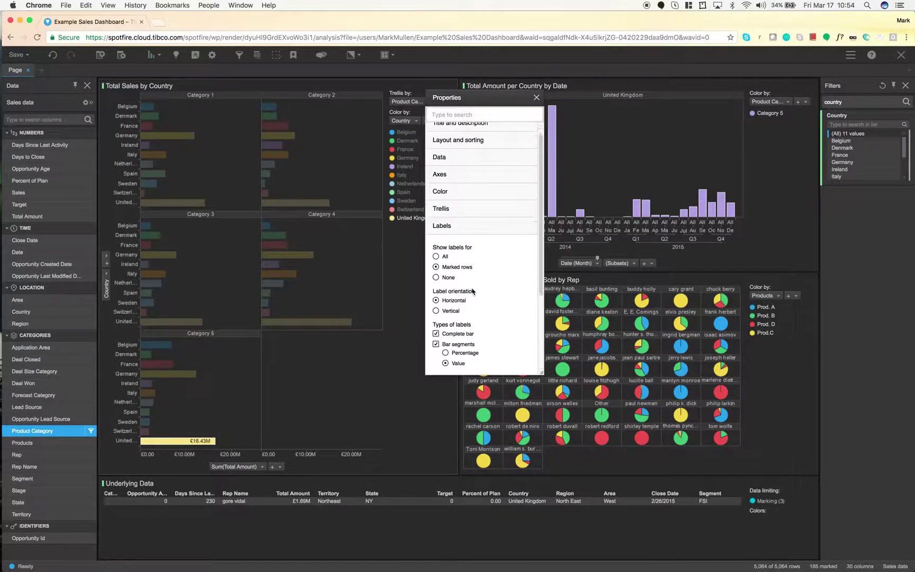
pyautogui.scroll(-2, 472, 290)
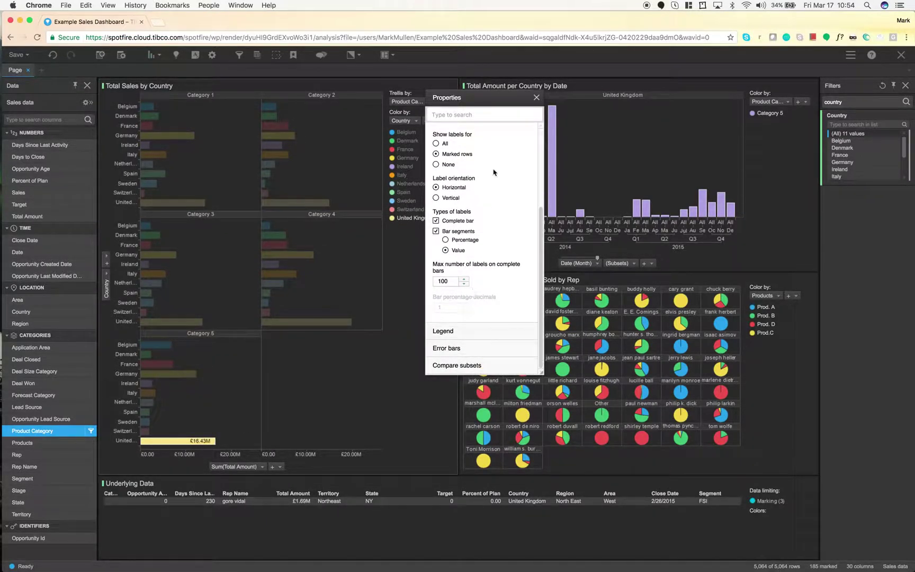
pyautogui.click(536, 98)
pyautogui.moveTo(218, 443)
pyautogui.mouseDown()
pyautogui.moveTo(174, 432)
pyautogui.moveTo(139, 400)
pyautogui.mouseUp()
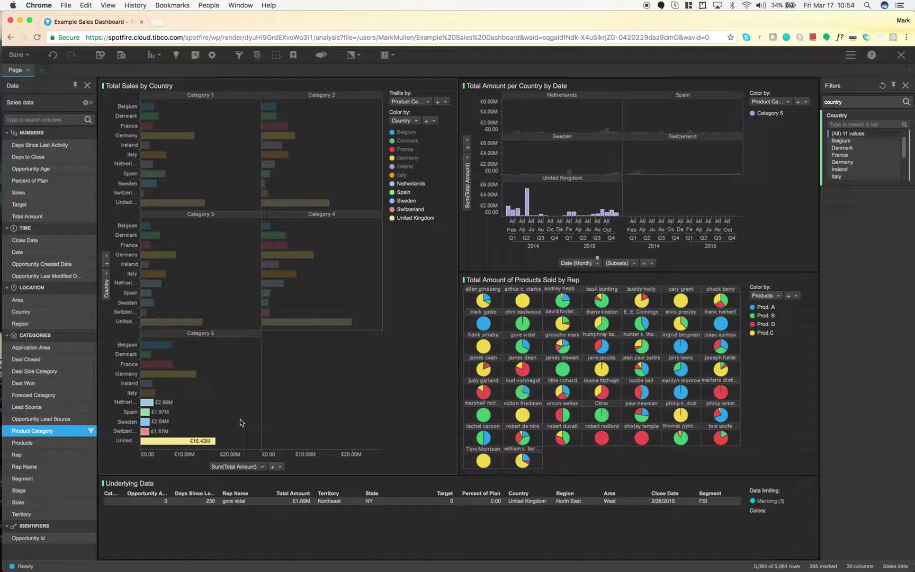
# Step: Try showing labels for all bars in the bar chart, and set them back to marked rows
pyautogui.rightClick(183, 445)
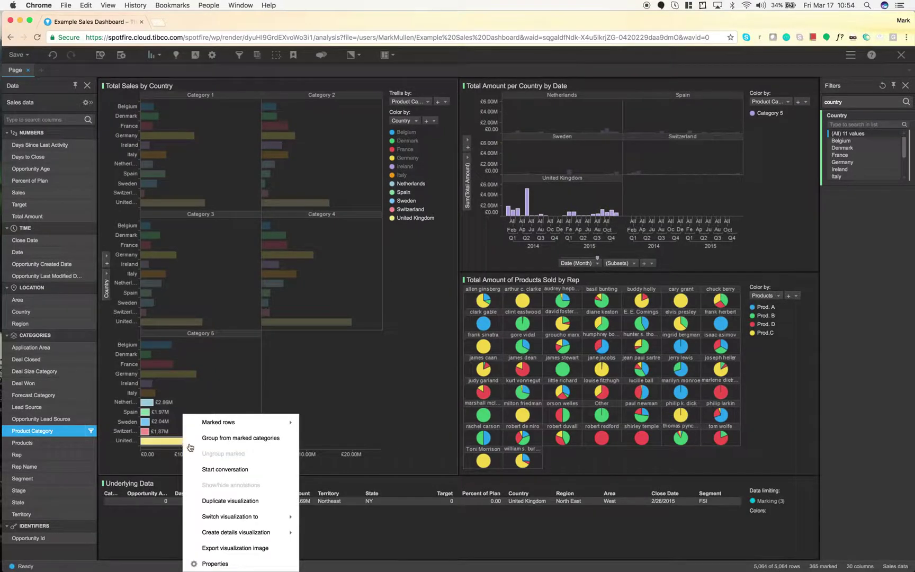
pyautogui.click(229, 566)
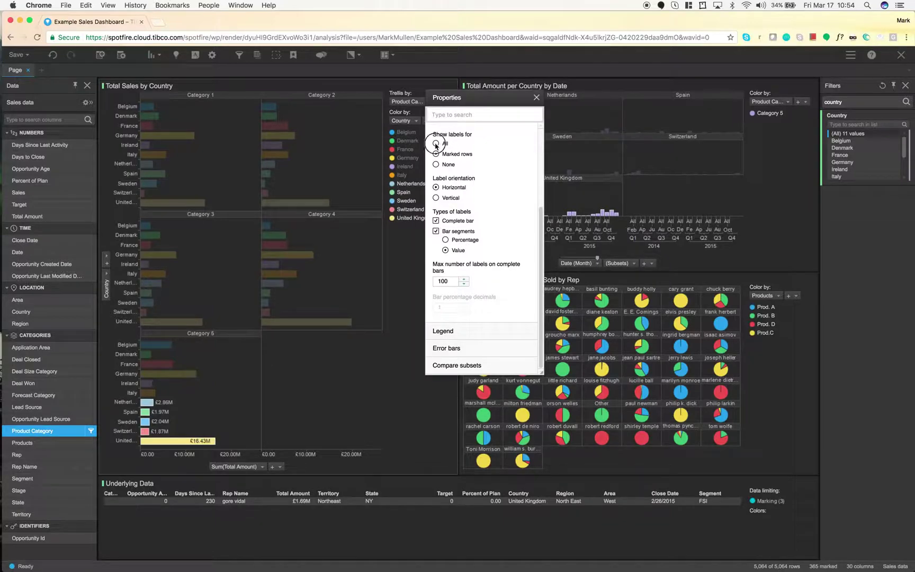
pyautogui.click(436, 144)
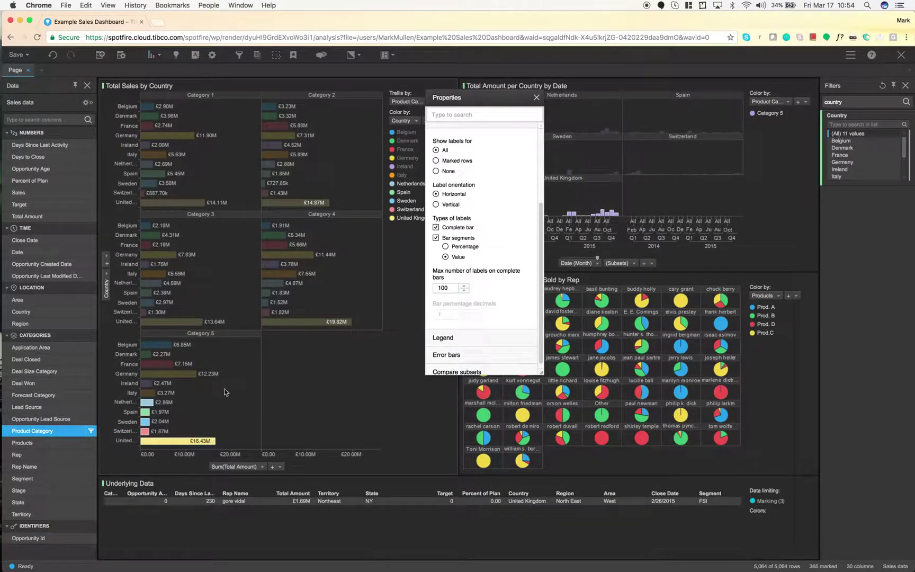
pyautogui.click(436, 161)
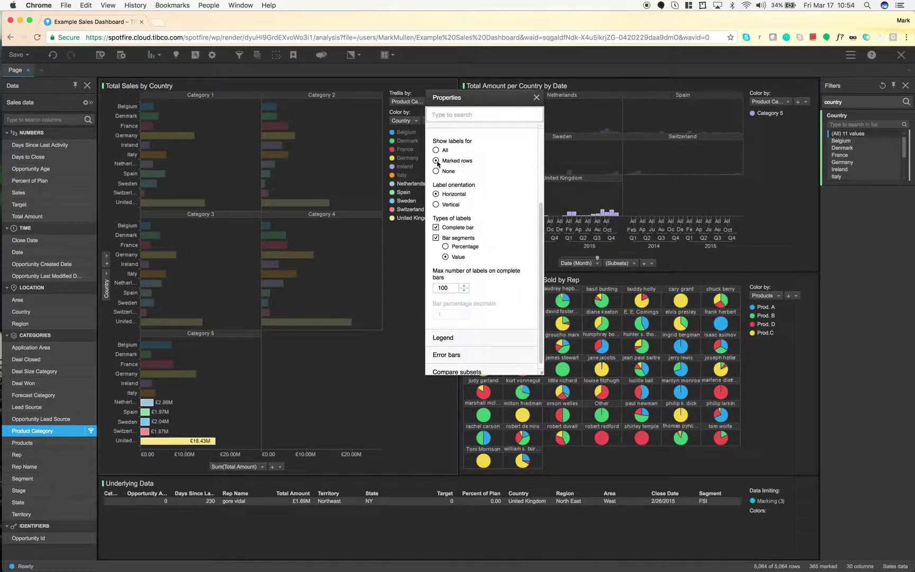
pyautogui.click(536, 97)
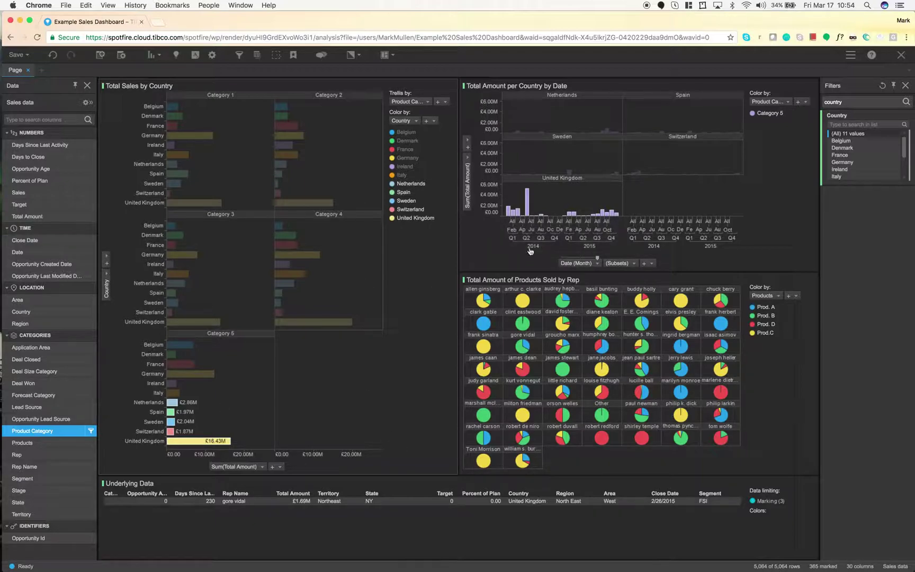
# Step: Mark United Kingdom's Category 4 bar and set the date chart's axis to a Year, Quarter, Month, Day of Month hierarchy at month level
pyautogui.click(306, 323)
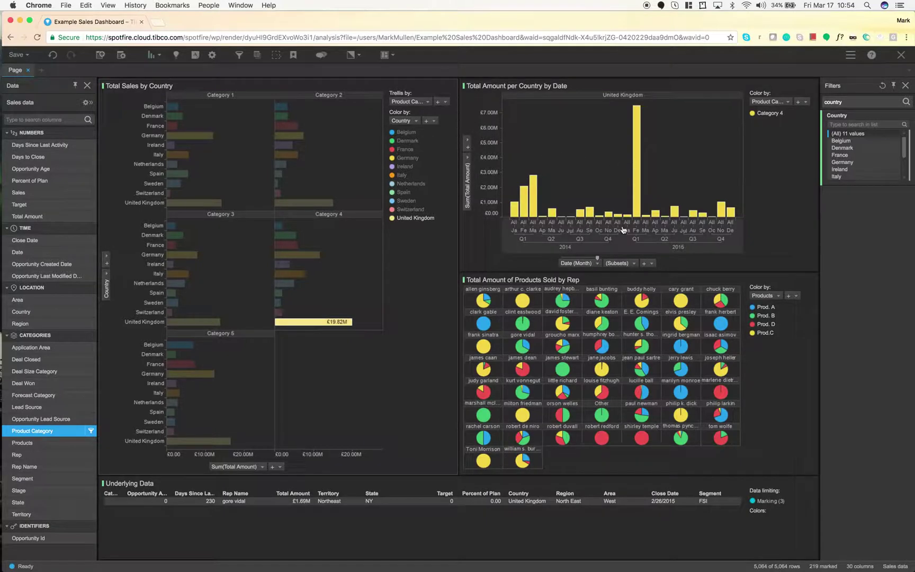
pyautogui.click(597, 263)
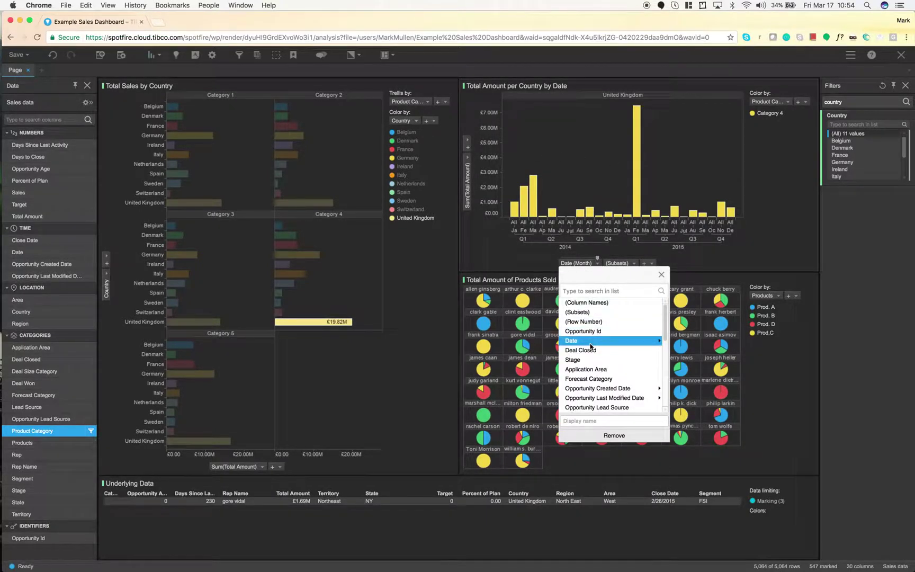
pyautogui.moveTo(637, 347)
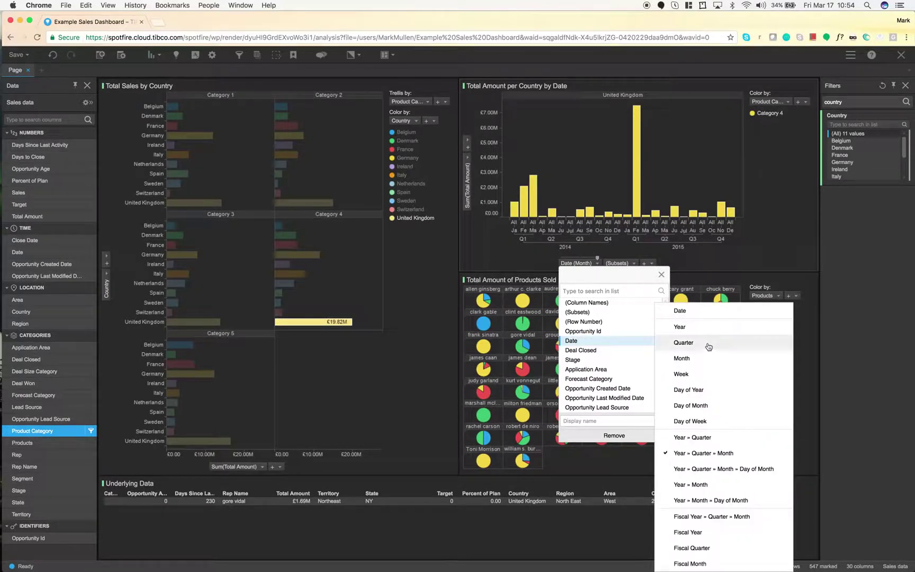
pyautogui.click(720, 467)
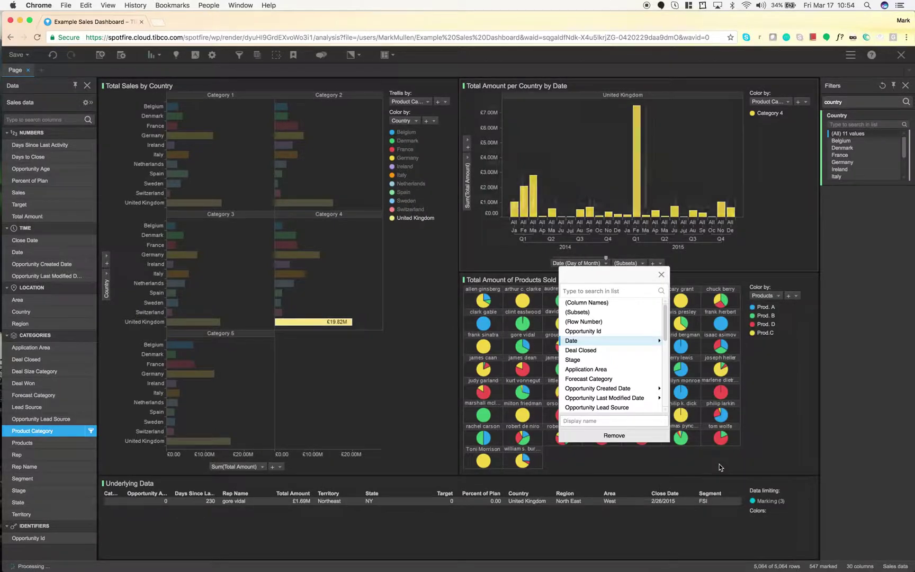
pyautogui.moveTo(607, 257)
pyautogui.mouseDown()
pyautogui.moveTo(585, 258)
pyautogui.moveTo(593, 259)
pyautogui.mouseUp()
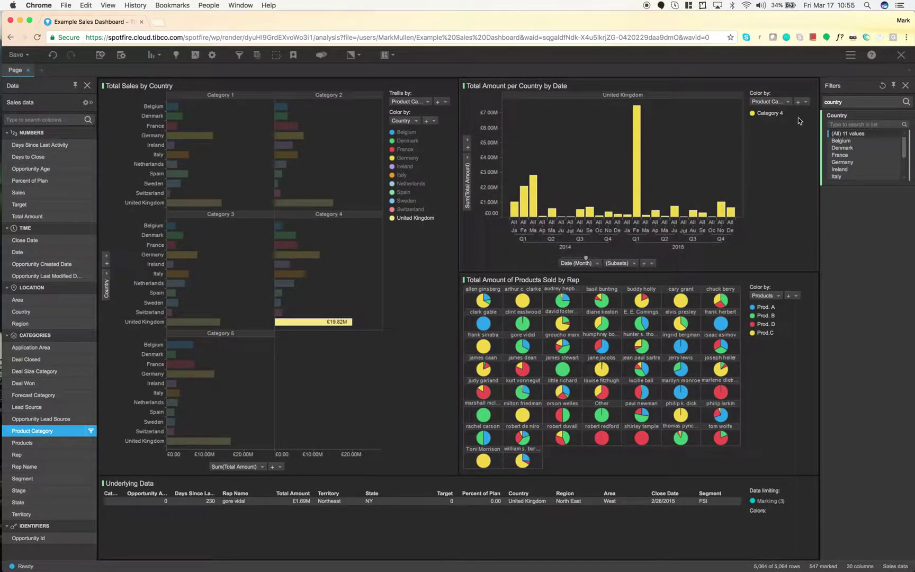
# Step: Search the filters for date and set the start of the Date filter to 2/27/2015
pyautogui.doubleClick(868, 101)
pyautogui.write('date')
pyautogui.click(904, 102)
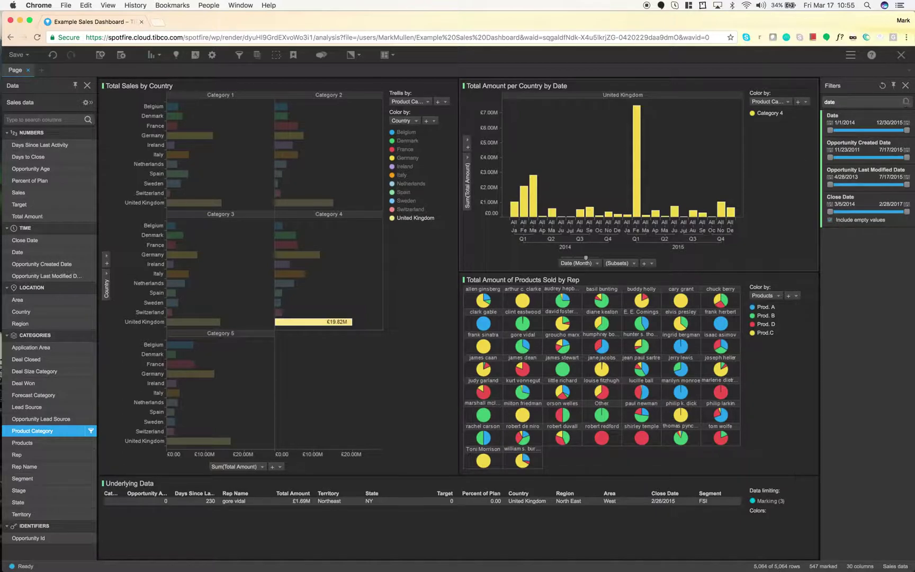
pyautogui.moveTo(831, 130); pyautogui.dragTo(873, 131)
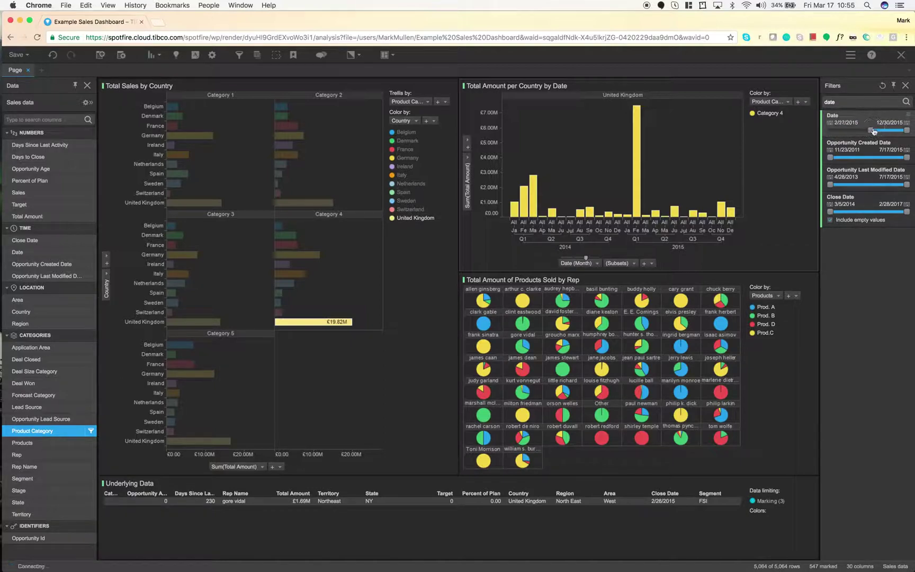
pyautogui.click(830, 124)
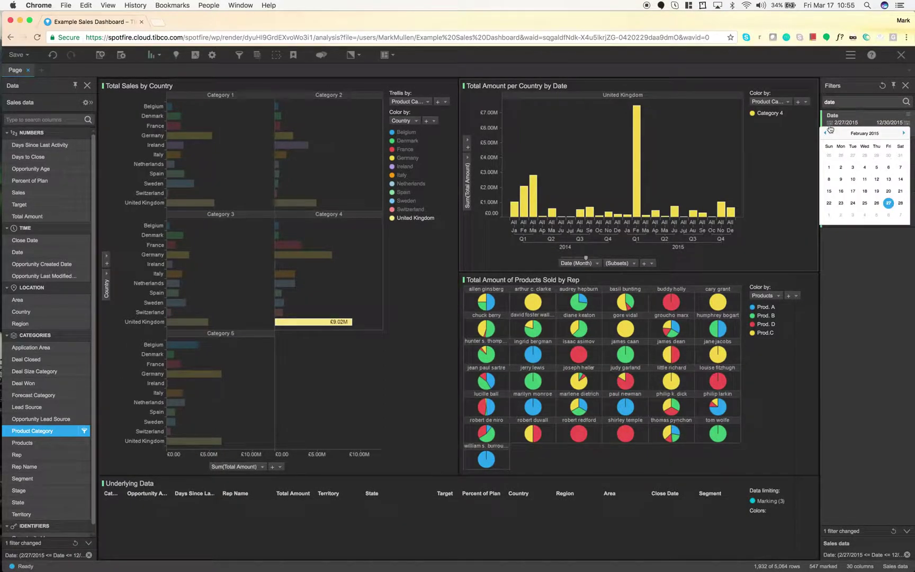
# Step: Put Close Date on the date chart's category axis and set the Close Date filter's start to 1/1/2016
pyautogui.moveTo(26, 240); pyautogui.dragTo(576, 261)
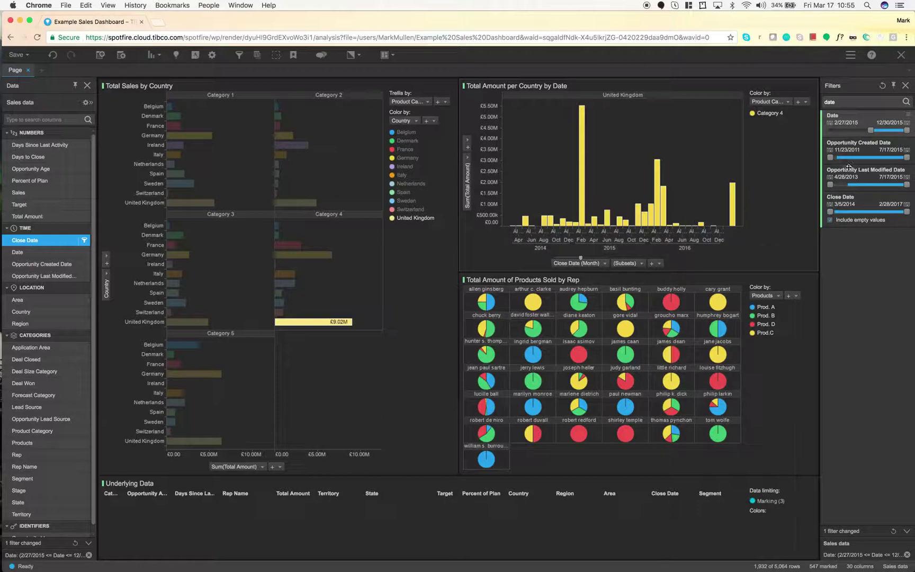
pyautogui.moveTo(830, 211); pyautogui.dragTo(870, 212)
pyautogui.click(830, 205)
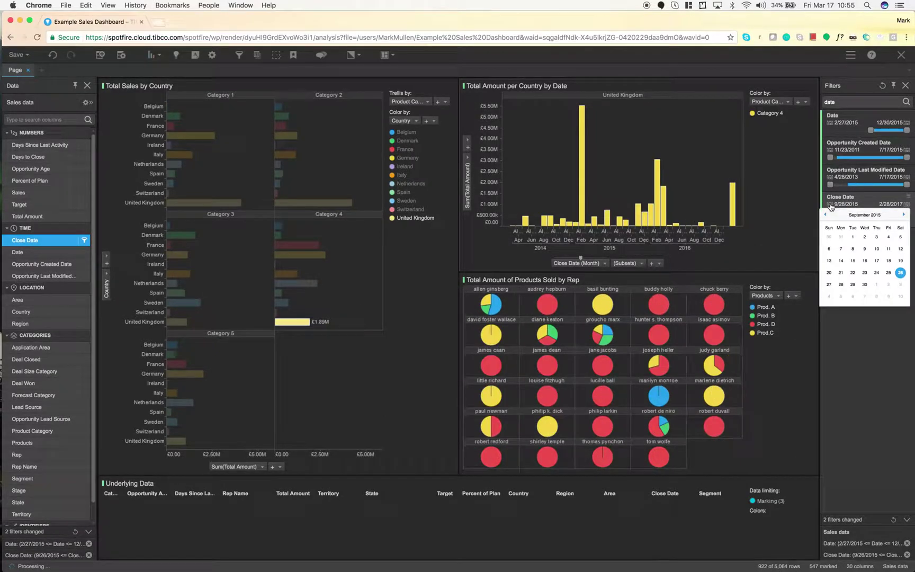
pyautogui.click(904, 214)
pyautogui.click(904, 214)
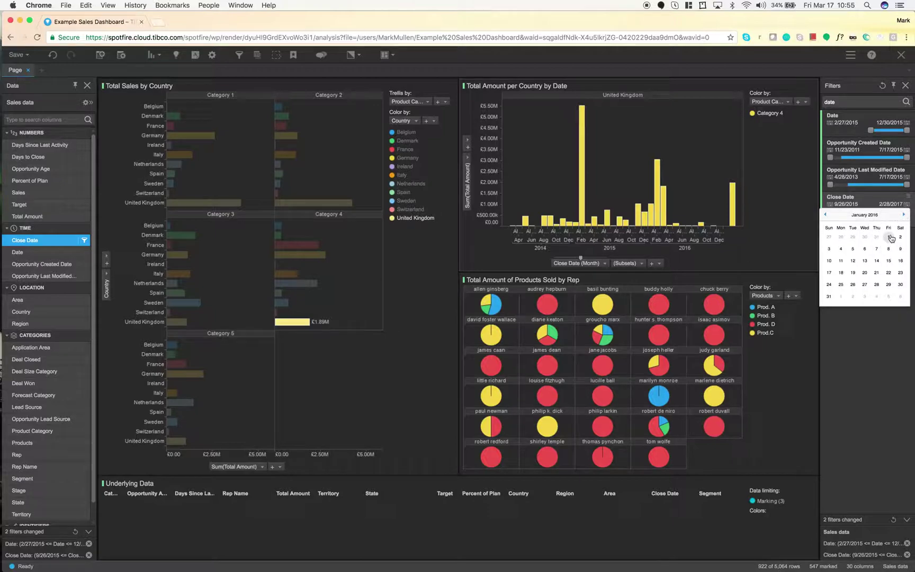
pyautogui.click(889, 236)
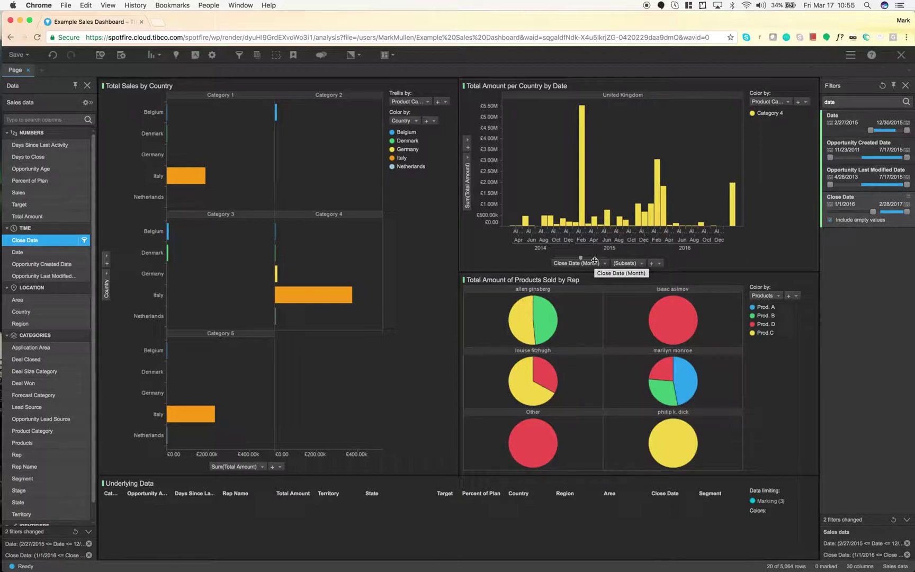
# Step: Remove (Subsets) from the date chart's axis, and move the Date filter's start to 12/10/2014 before hiding the filters
pyautogui.click(624, 263)
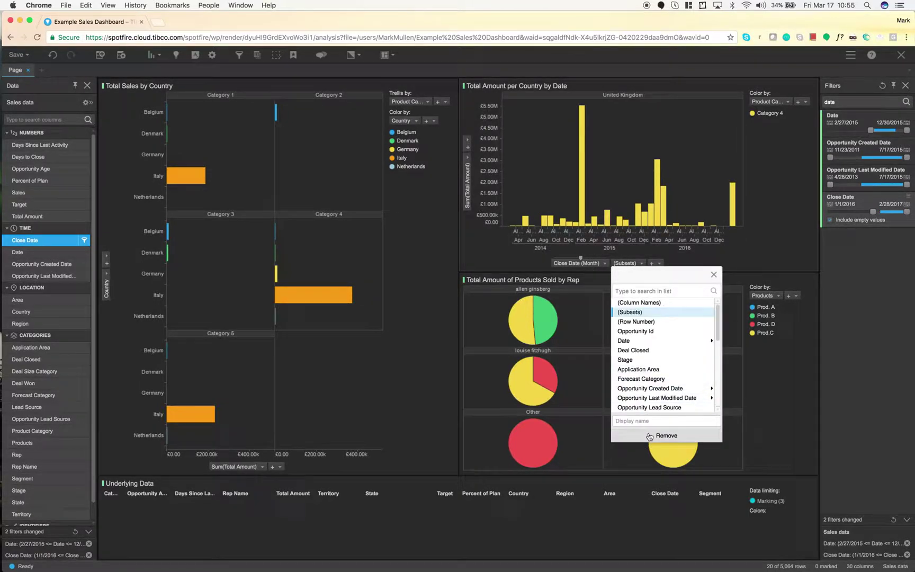
pyautogui.click(666, 435)
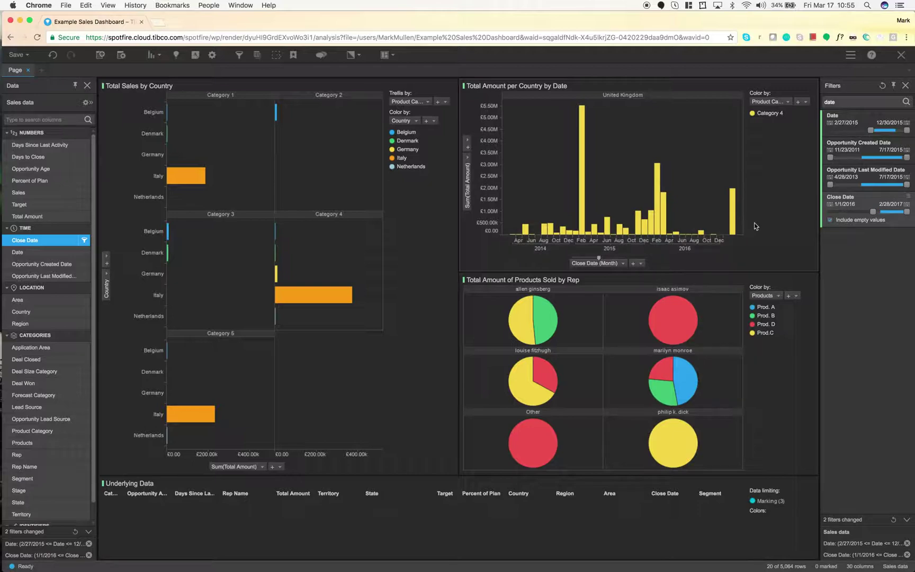
pyautogui.moveTo(870, 131)
pyautogui.mouseDown()
pyautogui.moveTo(849, 132)
pyautogui.moveTo(863, 131)
pyautogui.mouseUp()
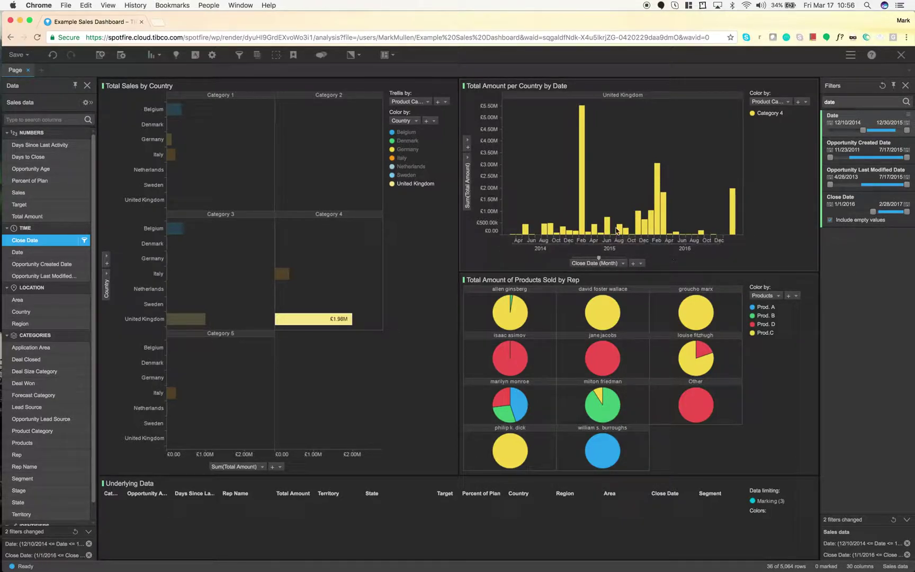
pyautogui.click(903, 88)
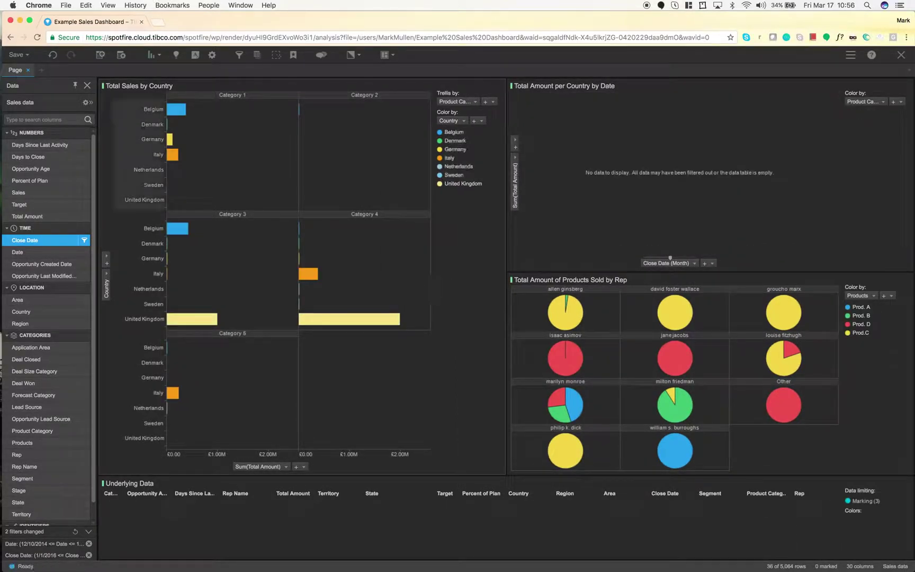
# Step: Add a new page and request recommended visualizations for the Country and Total Amount columns
pyautogui.click(41, 70)
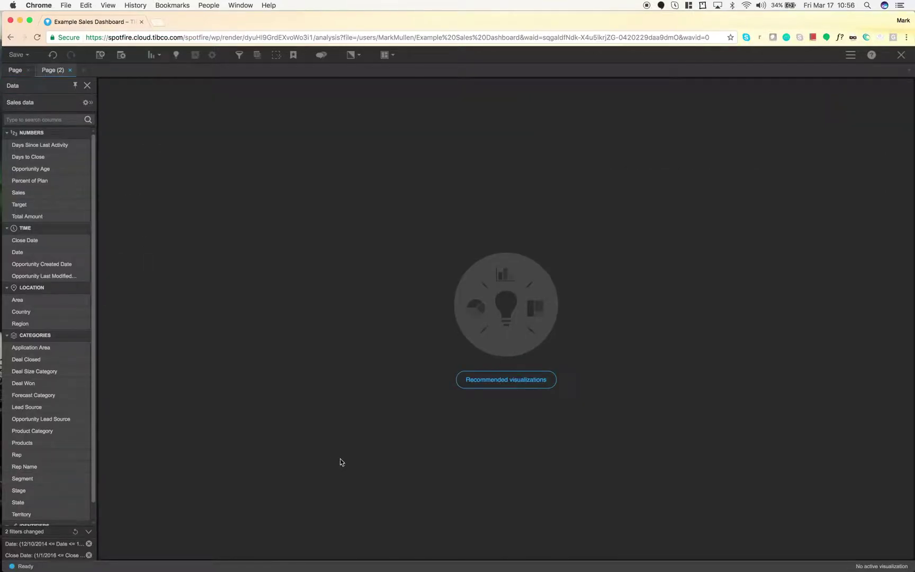
pyautogui.click(525, 290)
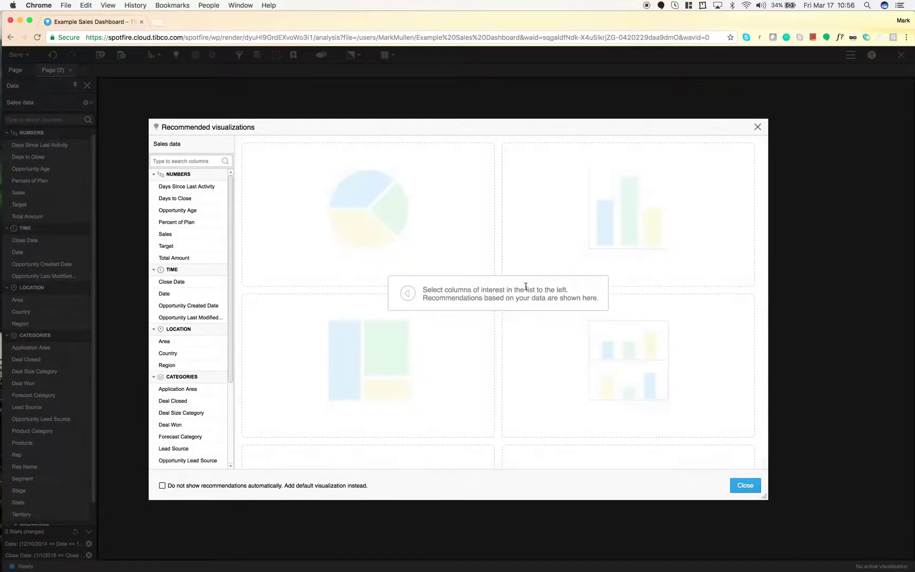
pyautogui.scroll(-1, 204, 331)
pyautogui.click(202, 344)
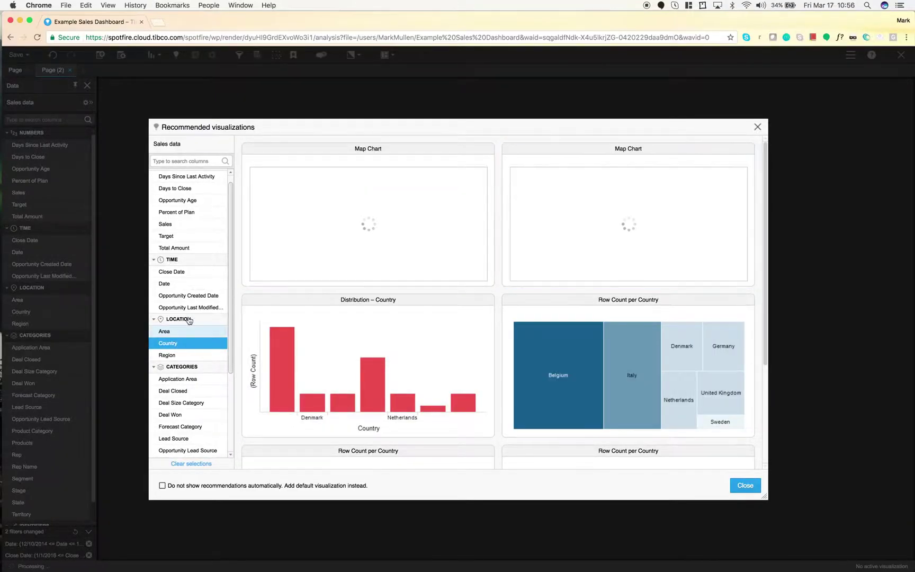
pyautogui.click(175, 249)
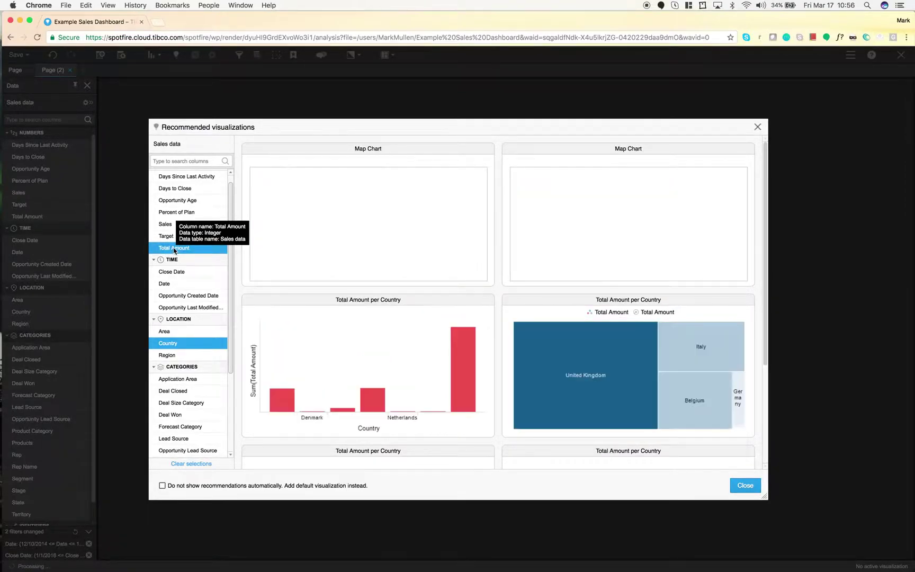
# Step: Add the recommended Total Amount per Country cross table to the new page and close the recommendations
pyautogui.moveTo(331, 285)
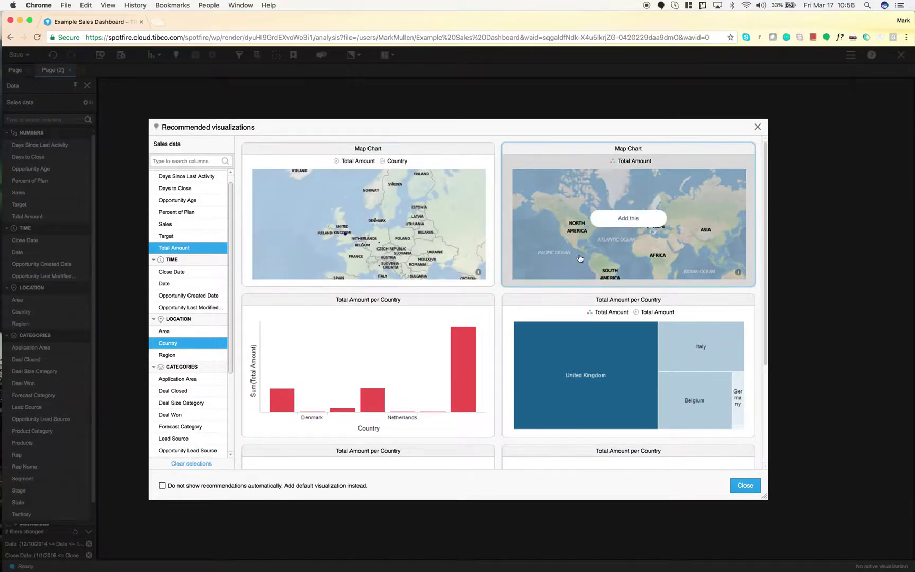
pyautogui.scroll(-5, 580, 258)
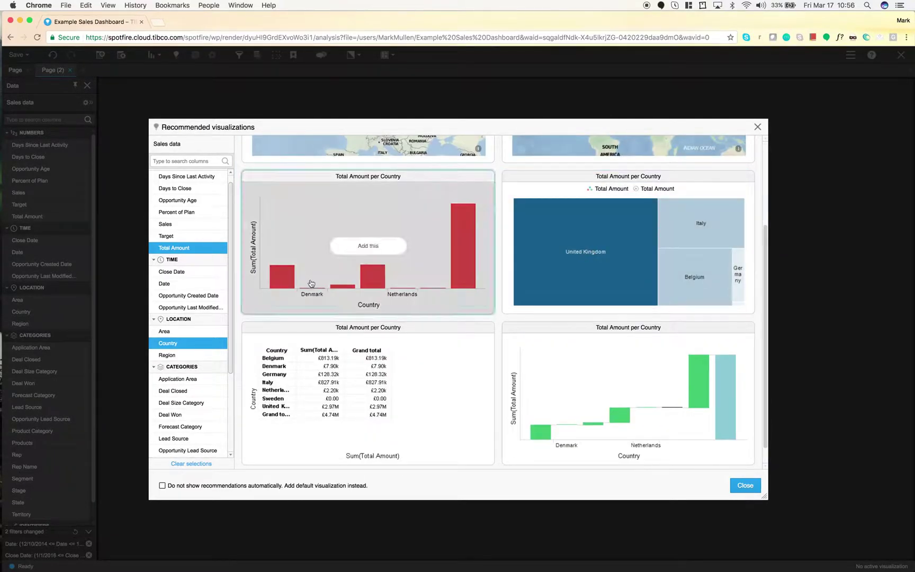
pyautogui.moveTo(443, 400)
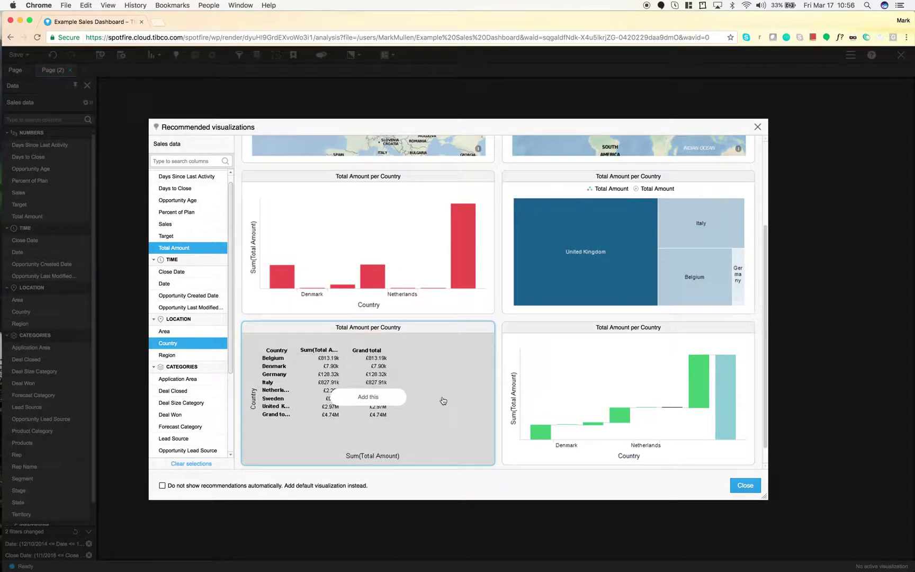
pyautogui.click(371, 398)
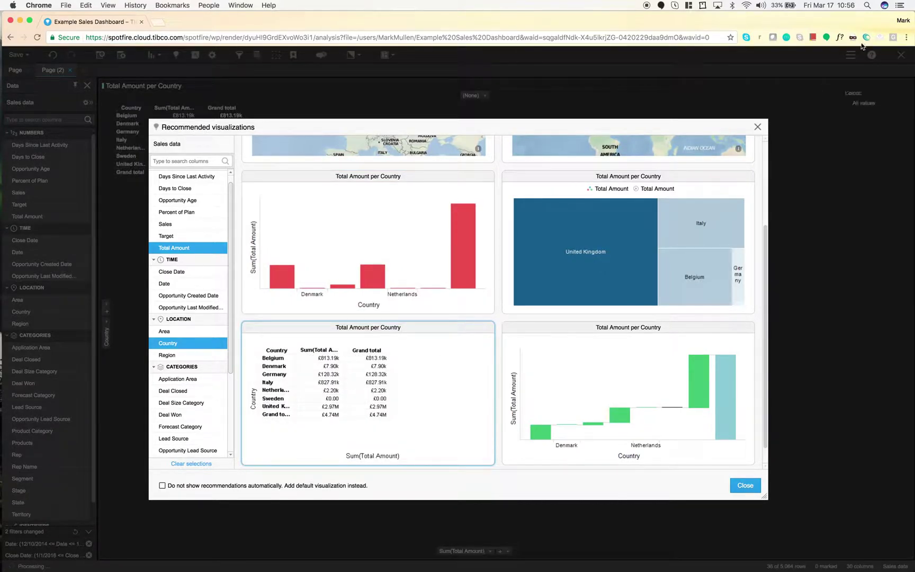
pyautogui.click(758, 126)
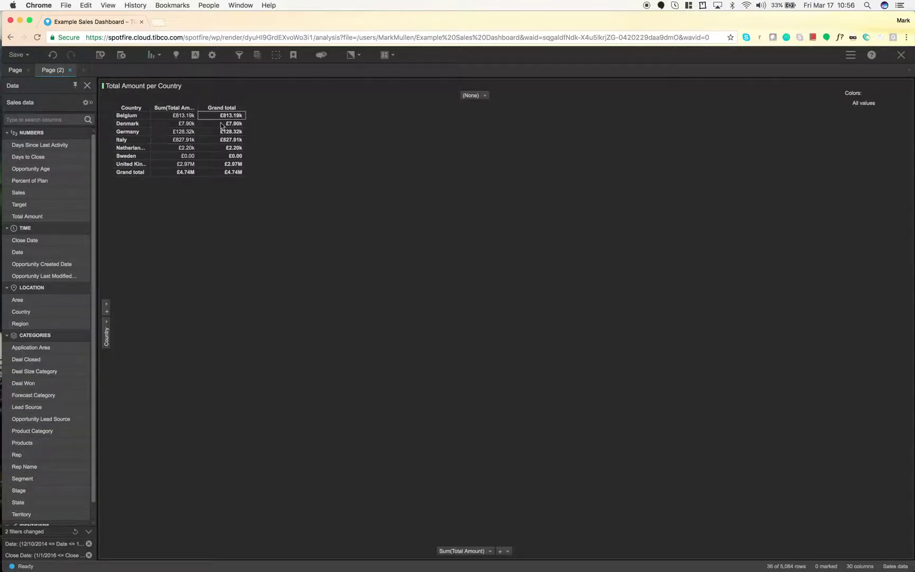
# Step: Put Product Category and Products on the cross table's column axis
pyautogui.click(49, 315)
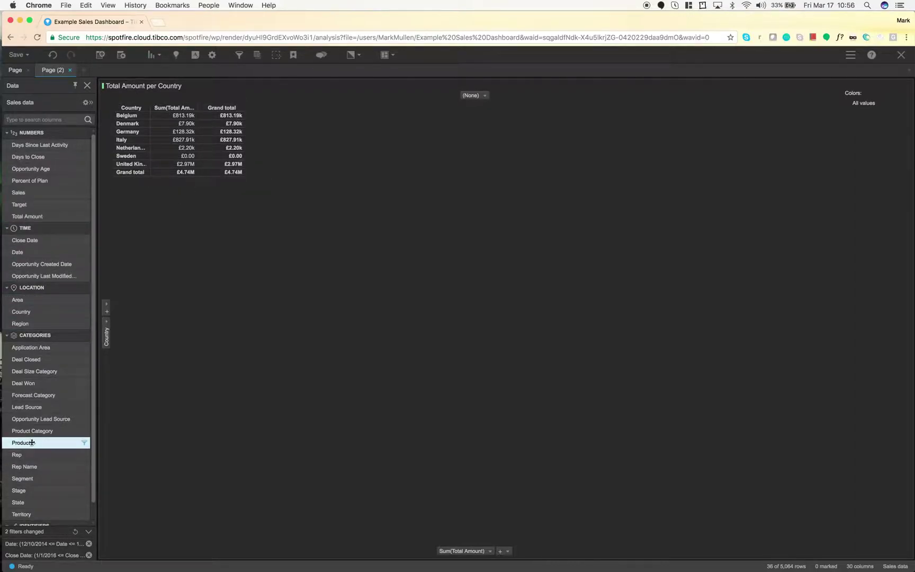
pyautogui.moveTo(43, 430); pyautogui.dragTo(474, 97)
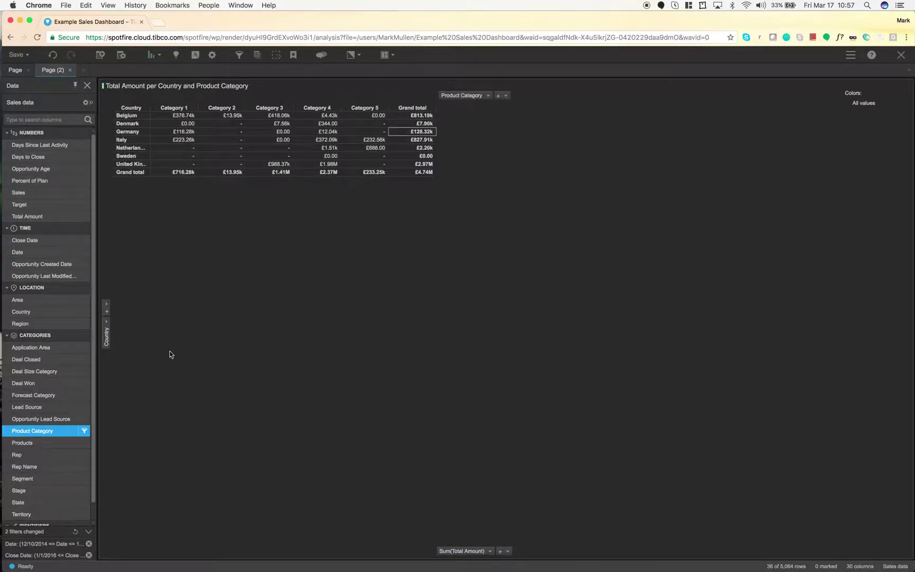
pyautogui.moveTo(37, 443); pyautogui.dragTo(496, 98)
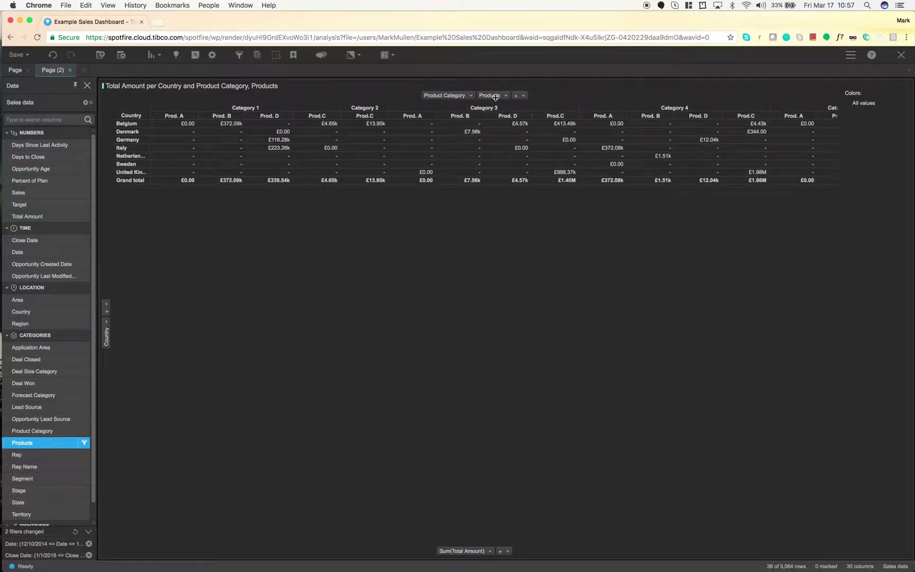
pyautogui.click(250, 110)
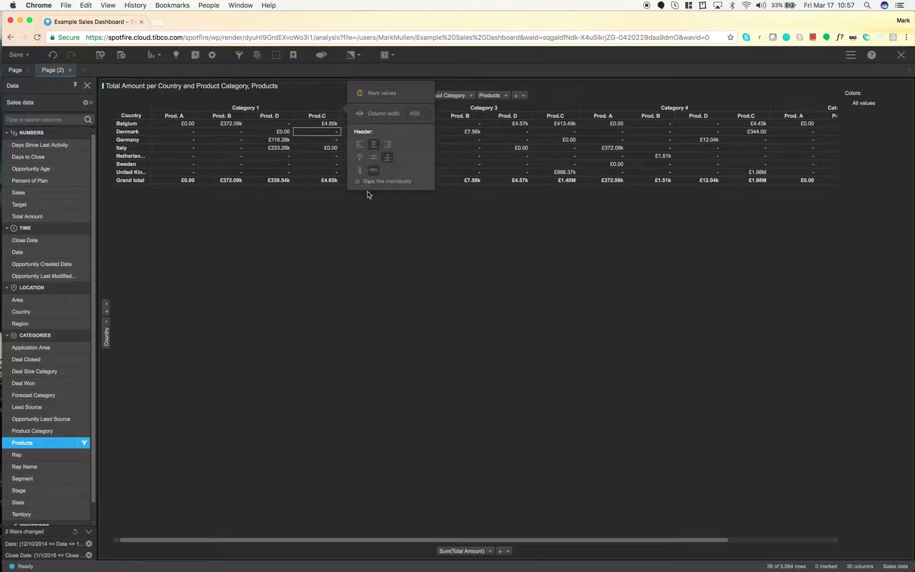
pyautogui.click(373, 214)
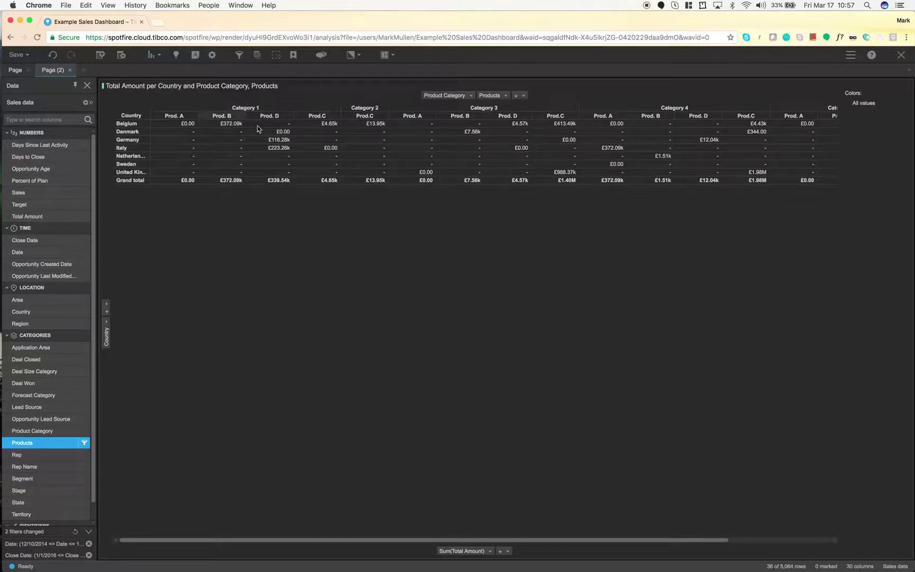
# Step: Replace Products with Rep Name on the cross table's column axis
pyautogui.click(506, 96)
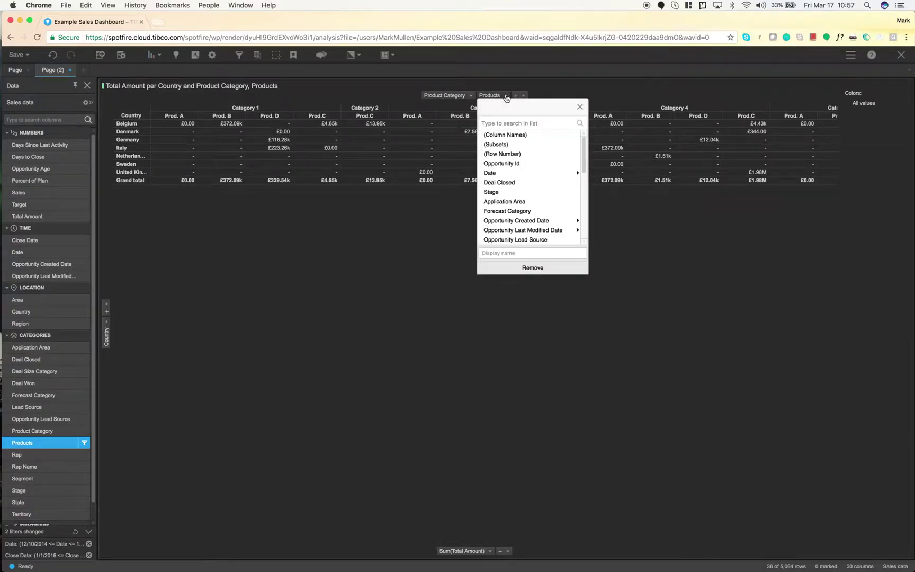
pyautogui.scroll(-8, 505, 179)
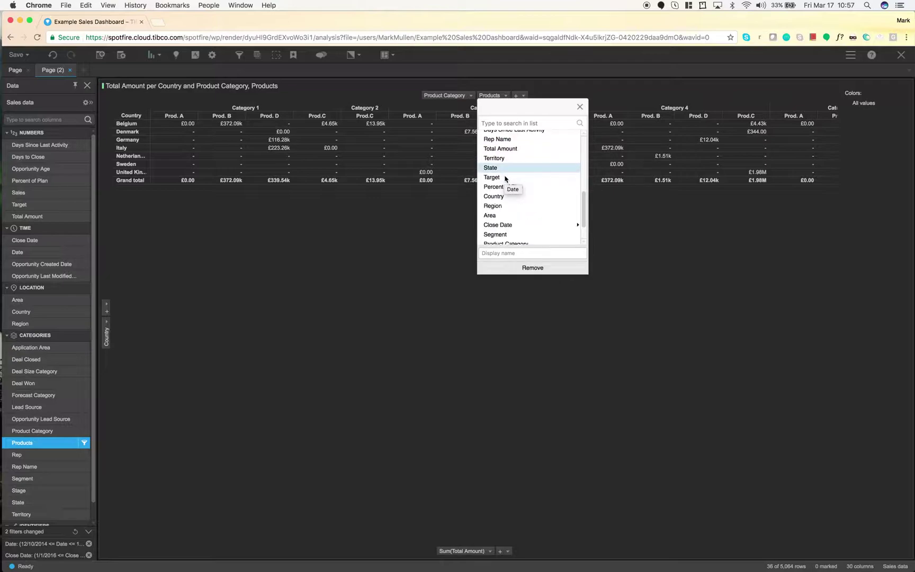
pyautogui.click(504, 140)
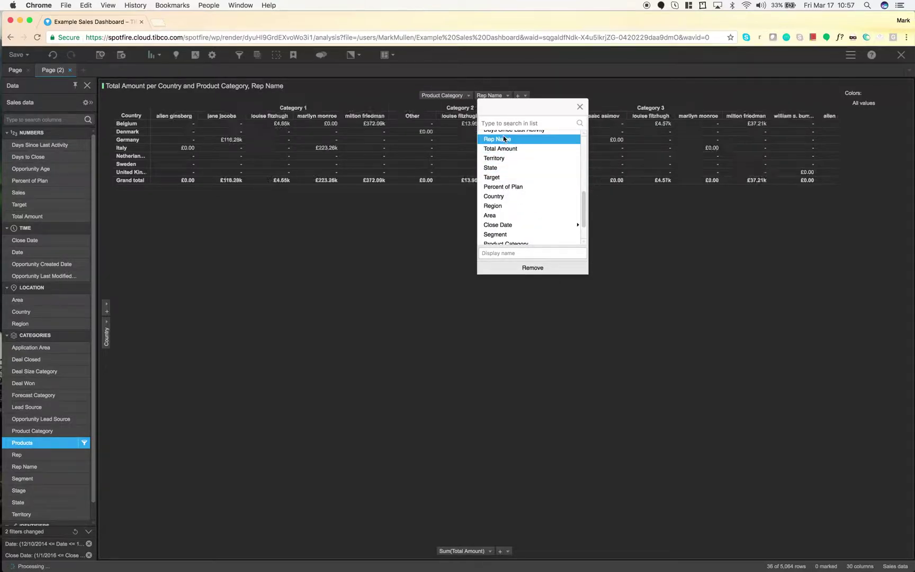
pyautogui.click(417, 235)
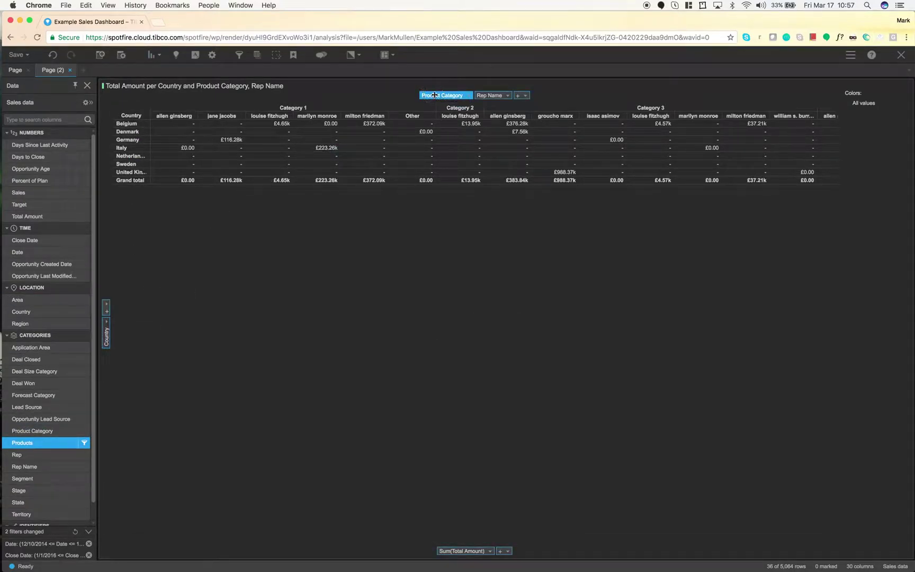
# Step: Move Country to the cross table's column axis in place of Product Category, and put Product Category on the row axis
pyautogui.moveTo(434, 95); pyautogui.dragTo(296, 159)
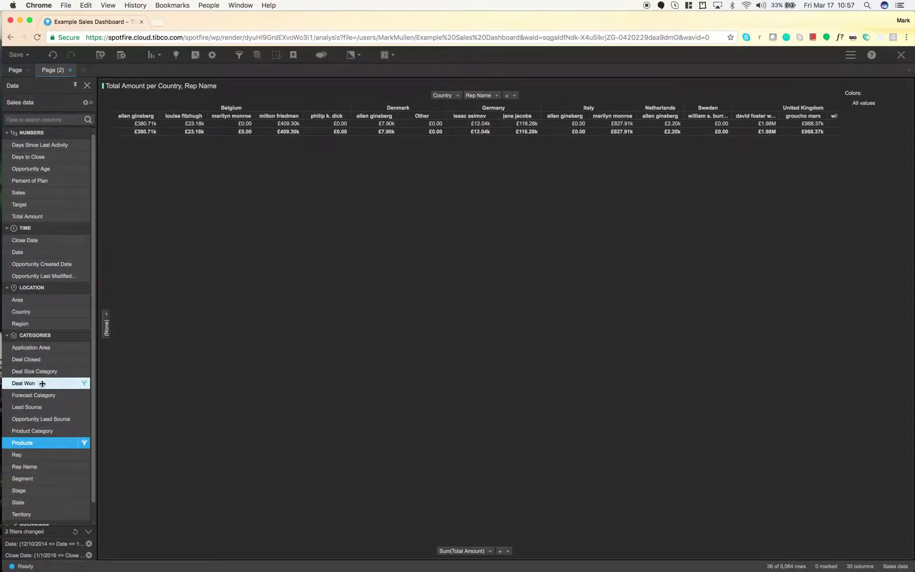
pyautogui.moveTo(31, 431); pyautogui.dragTo(108, 329)
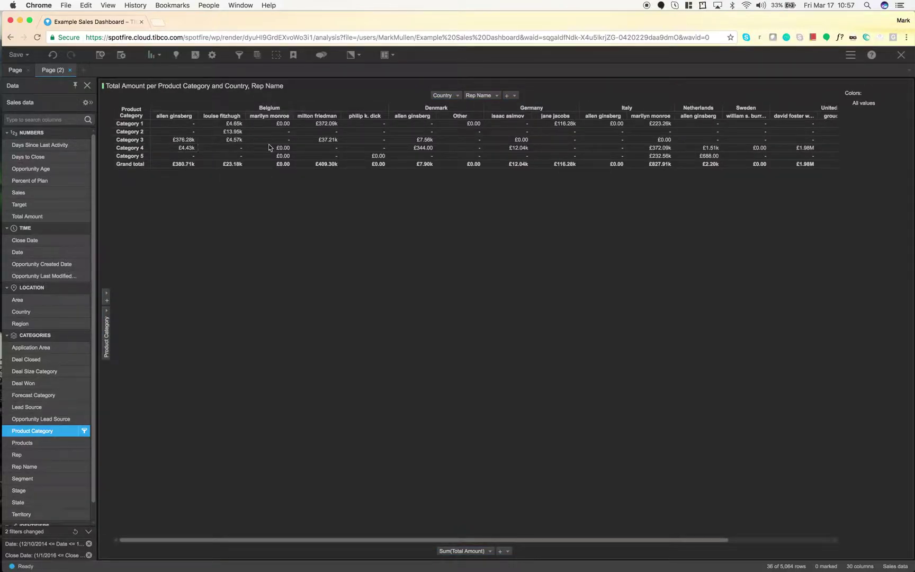
pyautogui.hscroll(5, 269, 143)
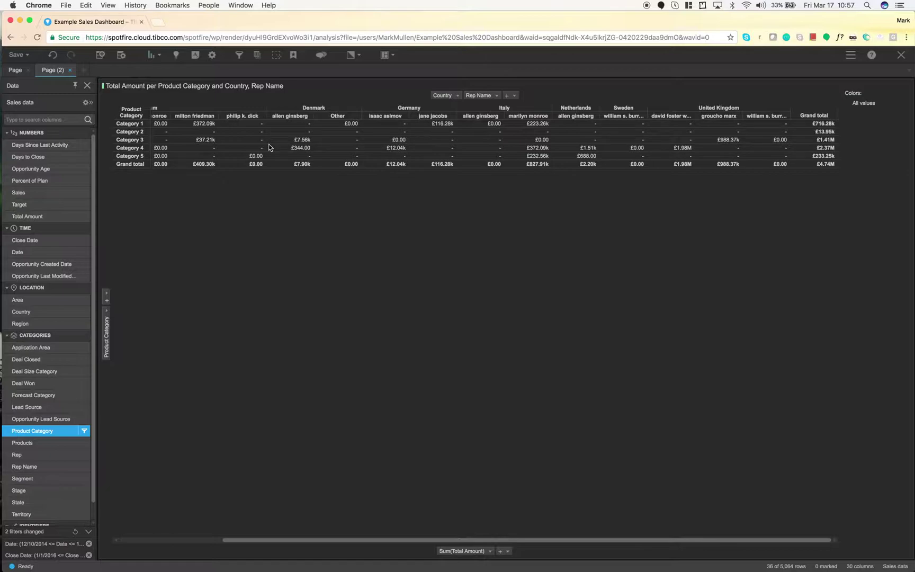
# Step: Create a Table as details visualization for the cross table
pyautogui.rightClick(528, 151)
pyautogui.moveTo(554, 293)
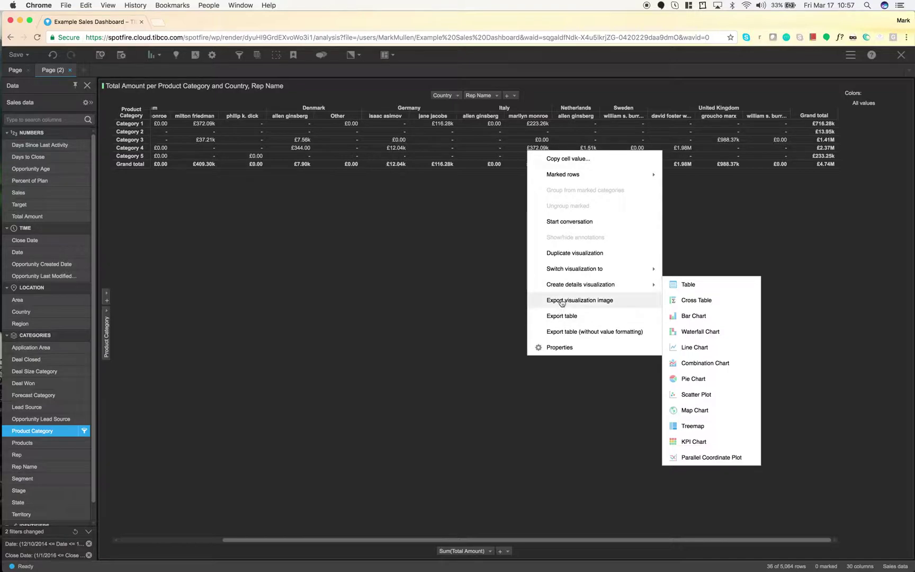
pyautogui.click(677, 285)
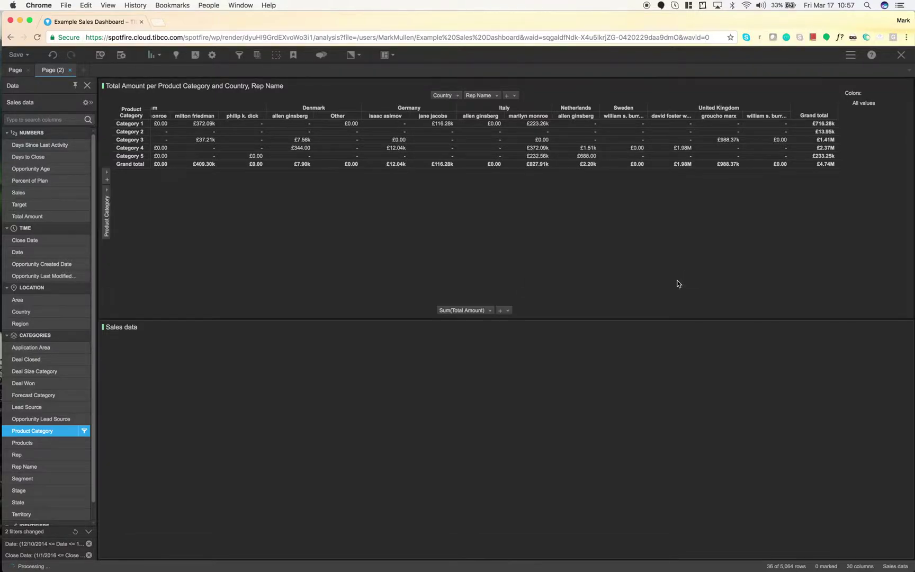
# Step: Mark Germany's Category 1 amount in the cross table, and extend the marking to Italy's Category 4 amount
pyautogui.click(440, 123)
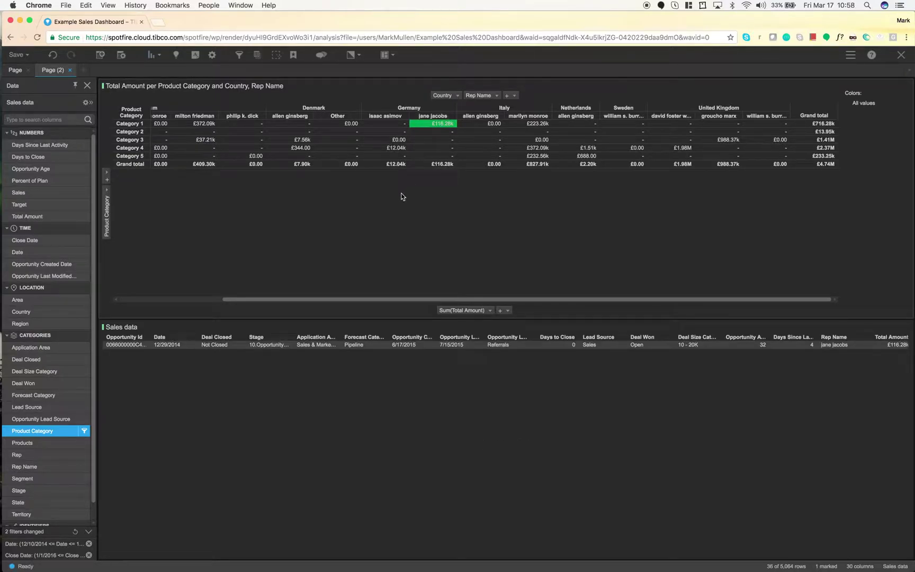
pyautogui.rightClick(402, 196)
pyautogui.click(440, 129)
pyautogui.moveTo(436, 123); pyautogui.dragTo(523, 149)
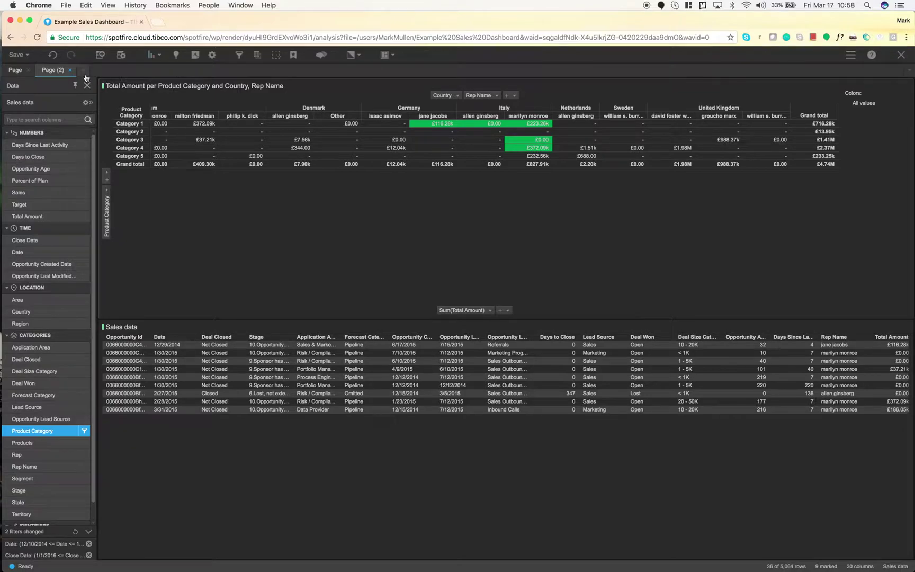
pyautogui.click(28, 59)
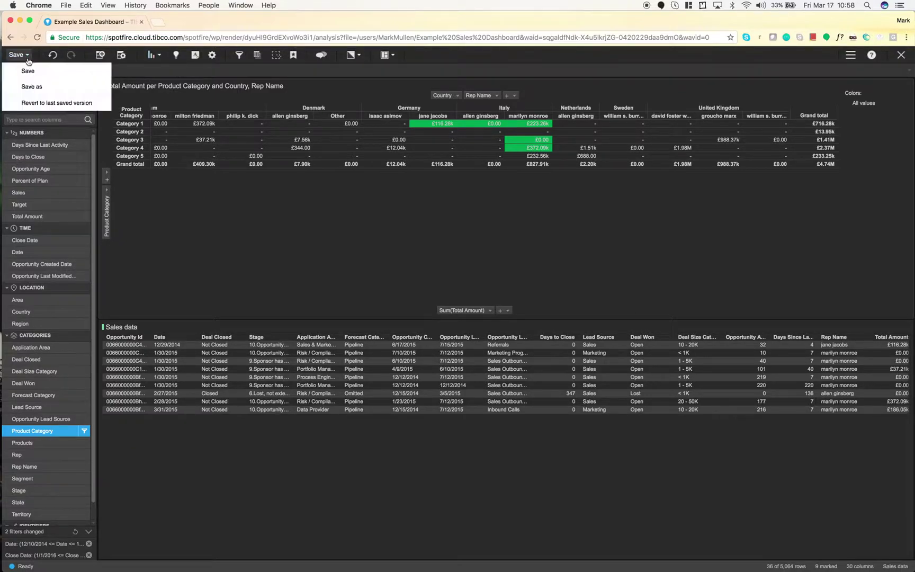
pyautogui.click(157, 83)
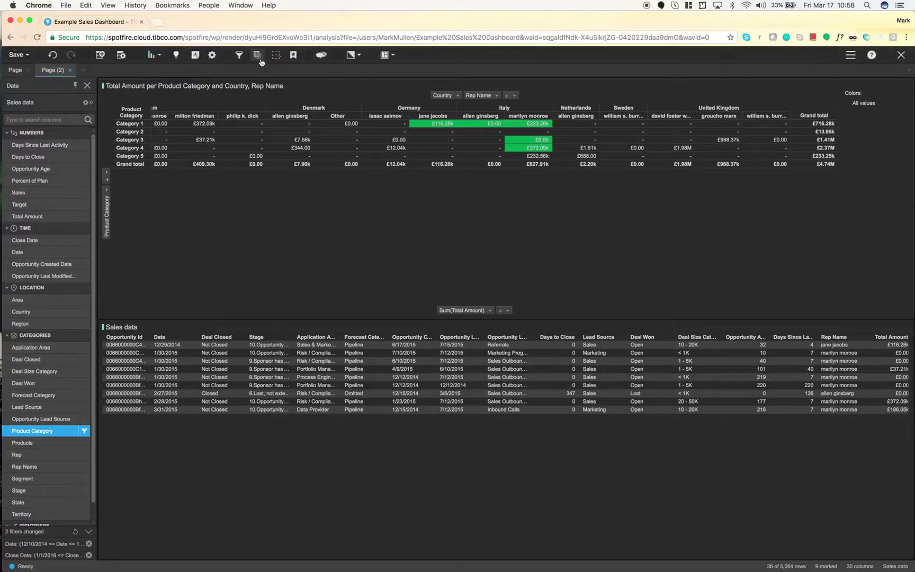
pyautogui.click(359, 57)
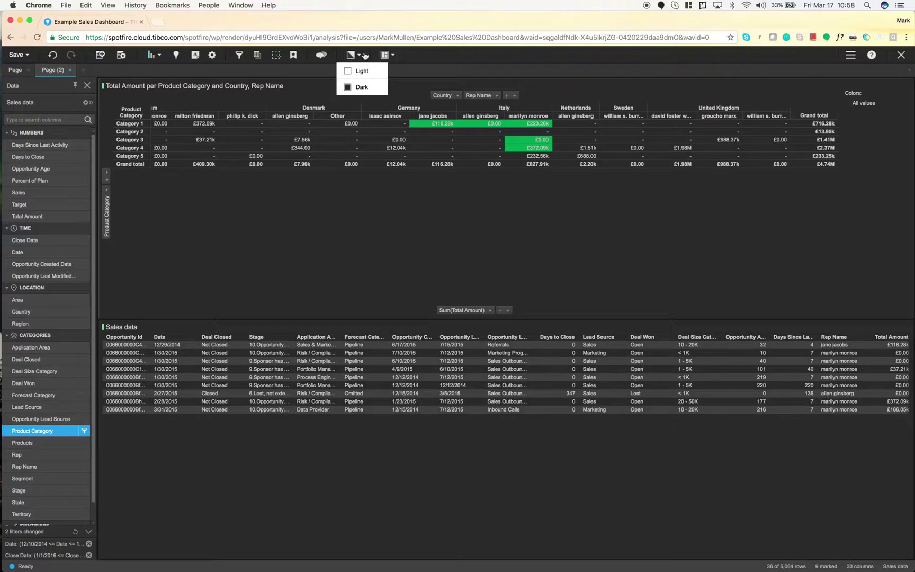
pyautogui.click(121, 56)
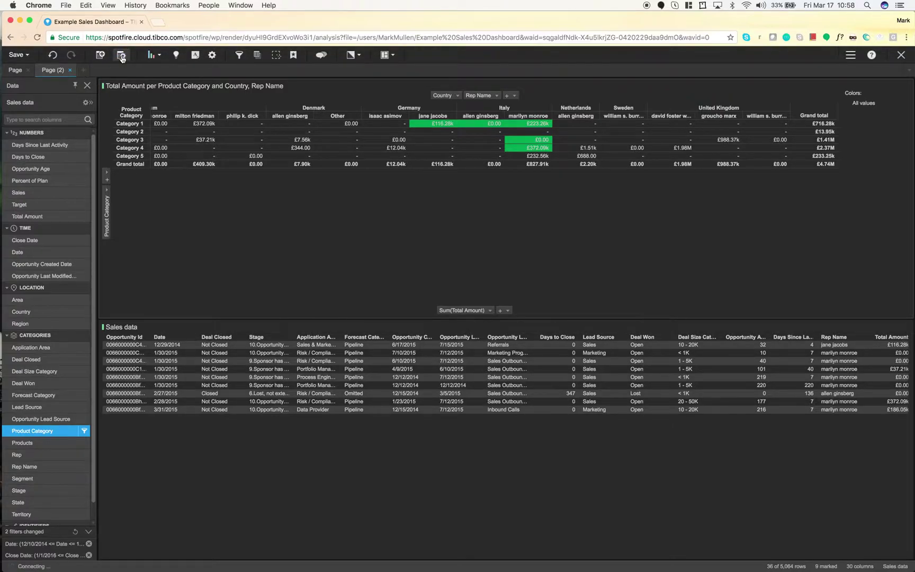
pyautogui.click(121, 56)
# Step: Save a copy of the analysis in the personal library folder, adding the owner's first name and "Dashboard" after "Example Sales Dashboard -"
pyautogui.click(17, 55)
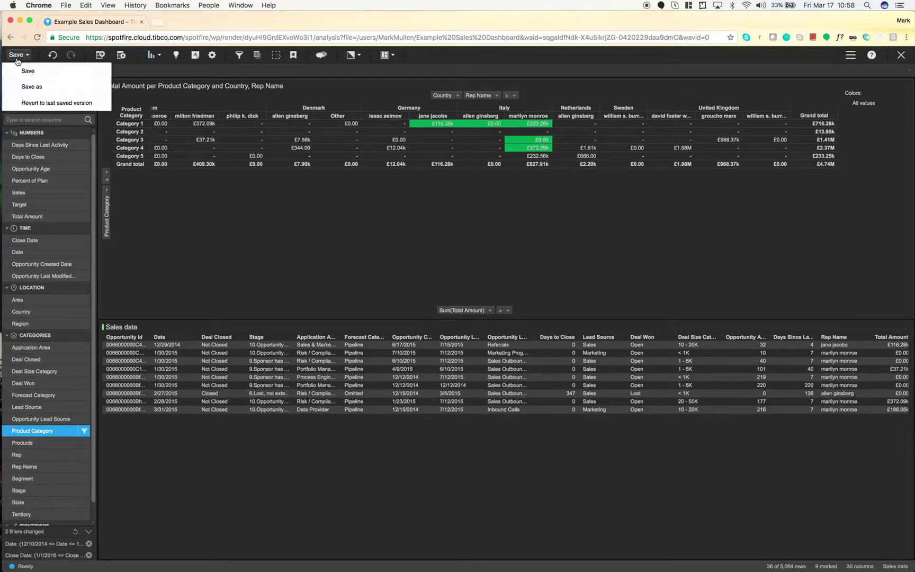
pyautogui.click(23, 86)
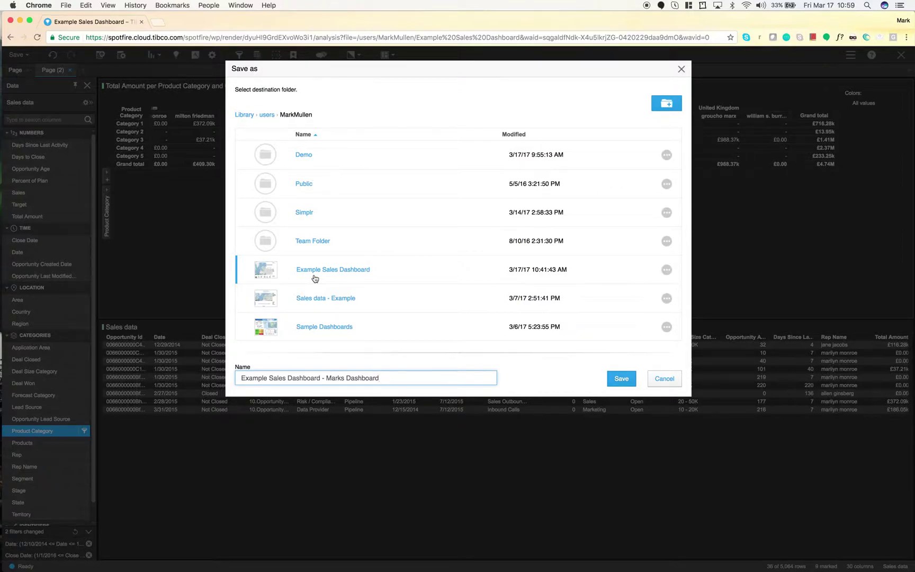
pyautogui.click(621, 378)
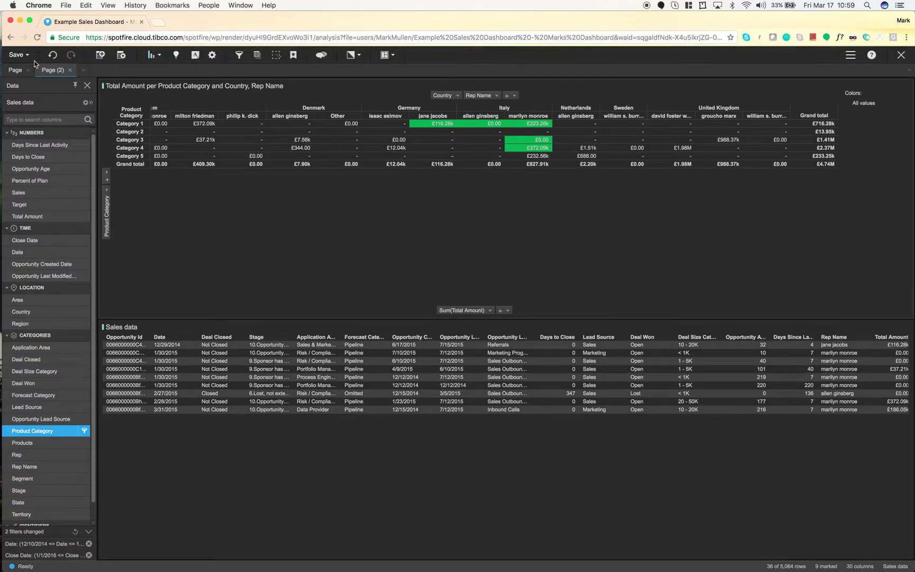
# Step: On the first page, remove the Total Amount of Products Sold by Rep chart and stack Total Sales by Country above Total Amount per Country by Date
pyautogui.click(15, 70)
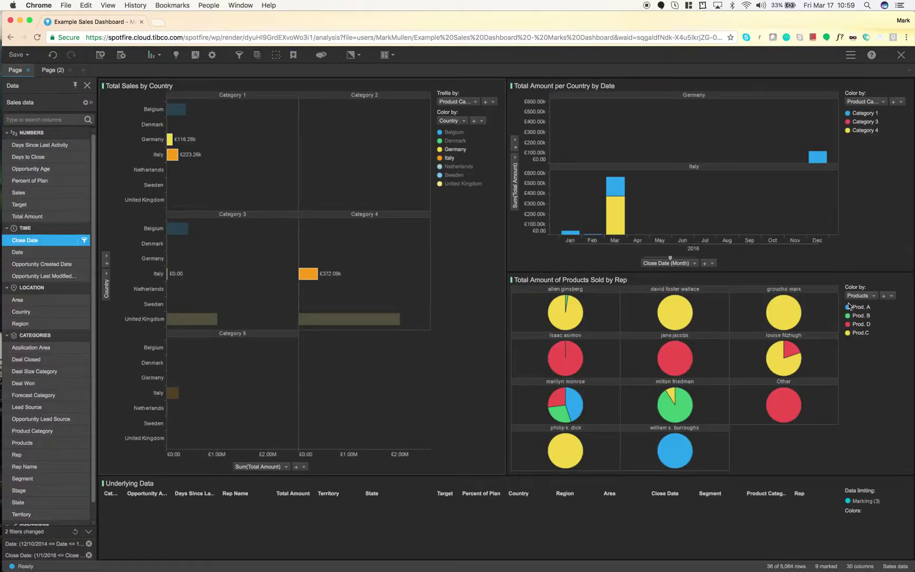
pyautogui.click(906, 281)
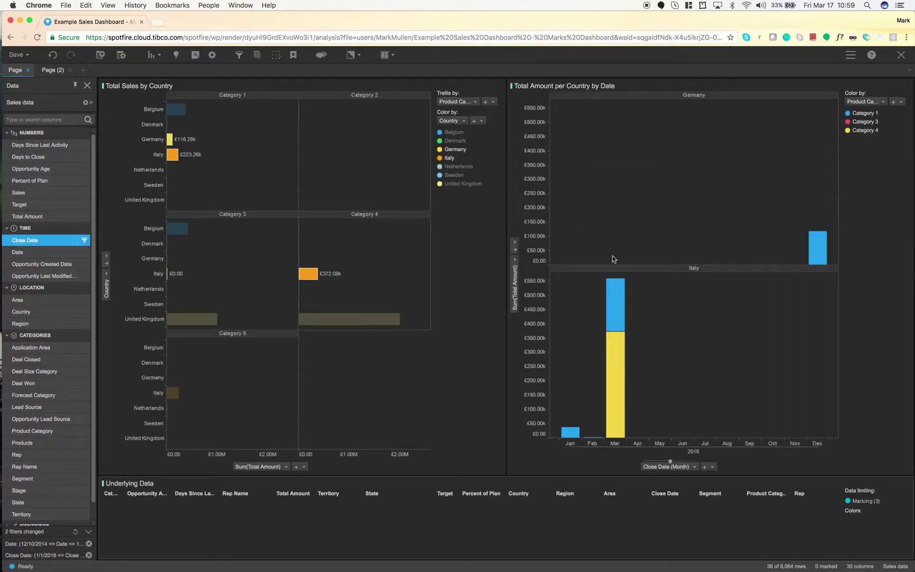
pyautogui.moveTo(359, 83); pyautogui.dragTo(621, 102)
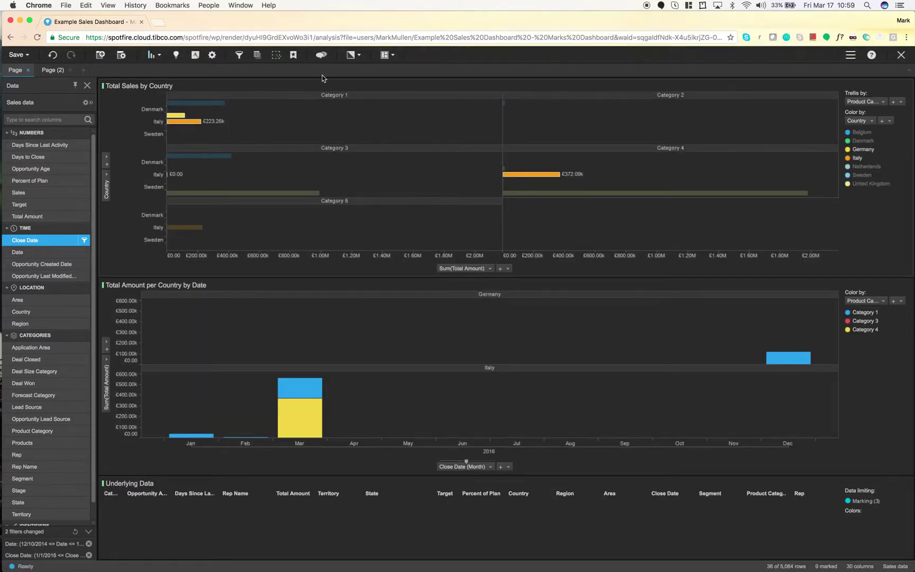
# Step: Open the detailed column settings for Sales and check the available data types
pyautogui.click(47, 217)
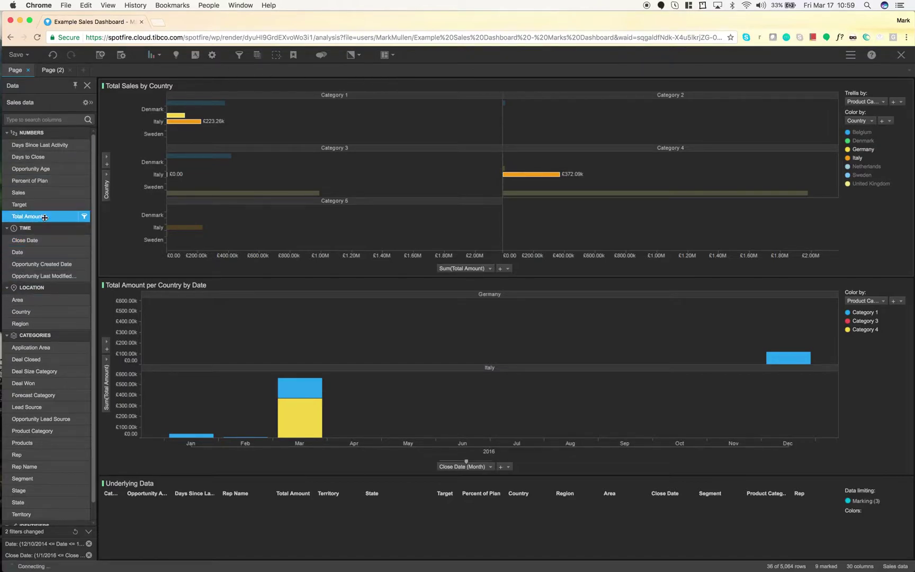
pyautogui.click(30, 197)
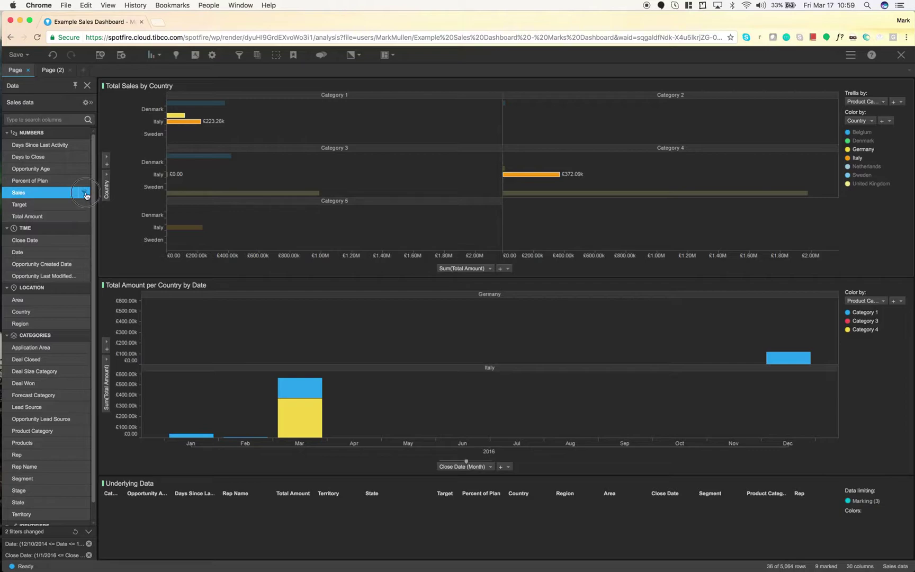
pyautogui.click(85, 194)
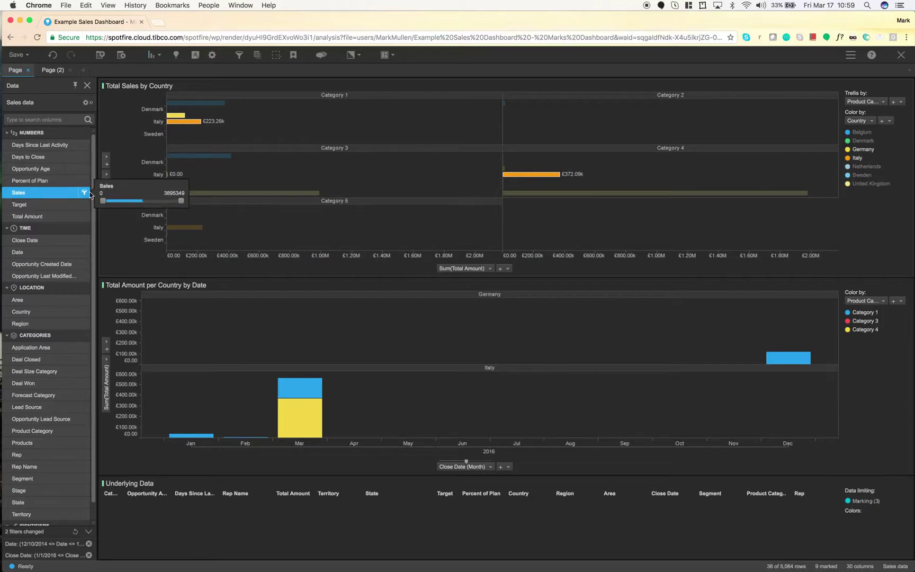
pyautogui.click(86, 102)
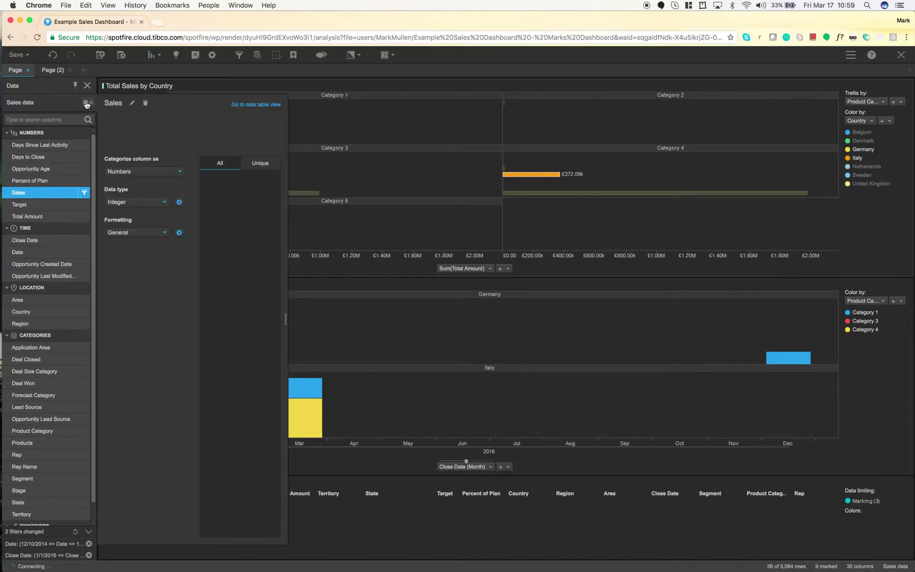
pyautogui.click(140, 213)
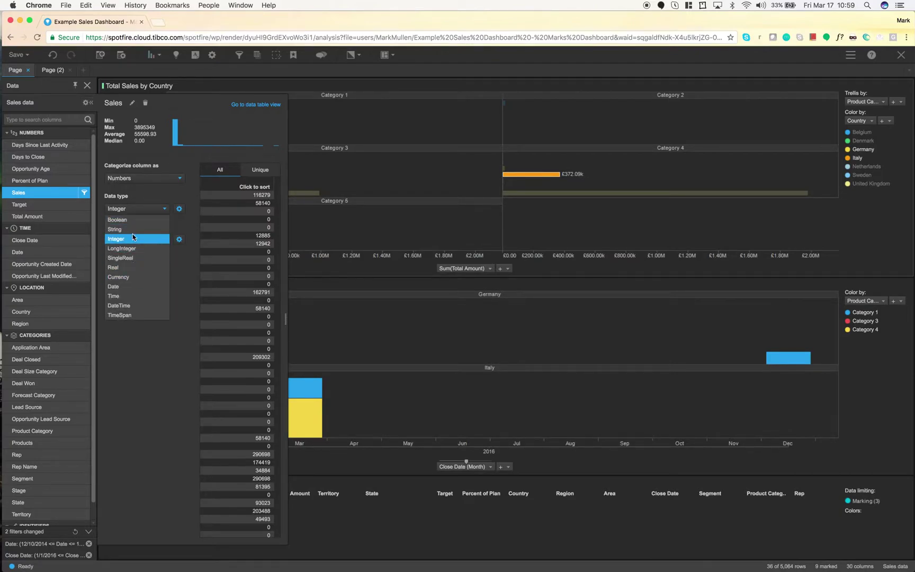
pyautogui.click(192, 211)
# Step: Format the Sales column as United Kingdom (GBP) (£) (English) currency with a thousands separator and short number format, and close its details
pyautogui.click(179, 239)
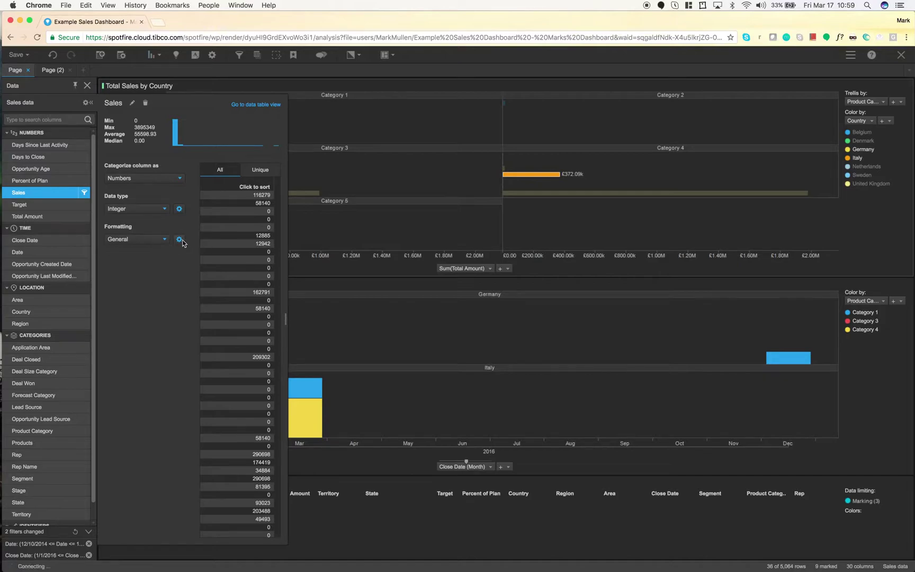
pyautogui.click(353, 263)
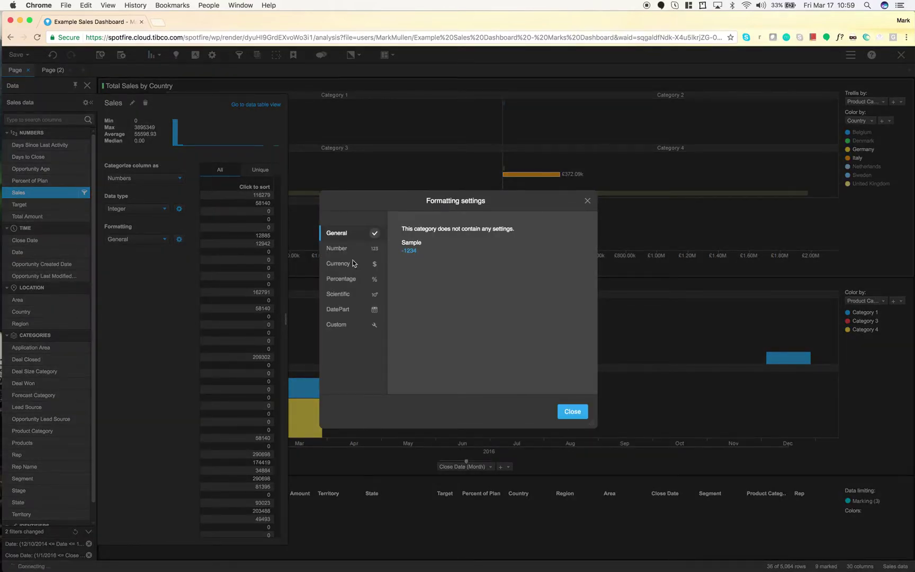
pyautogui.click(406, 251)
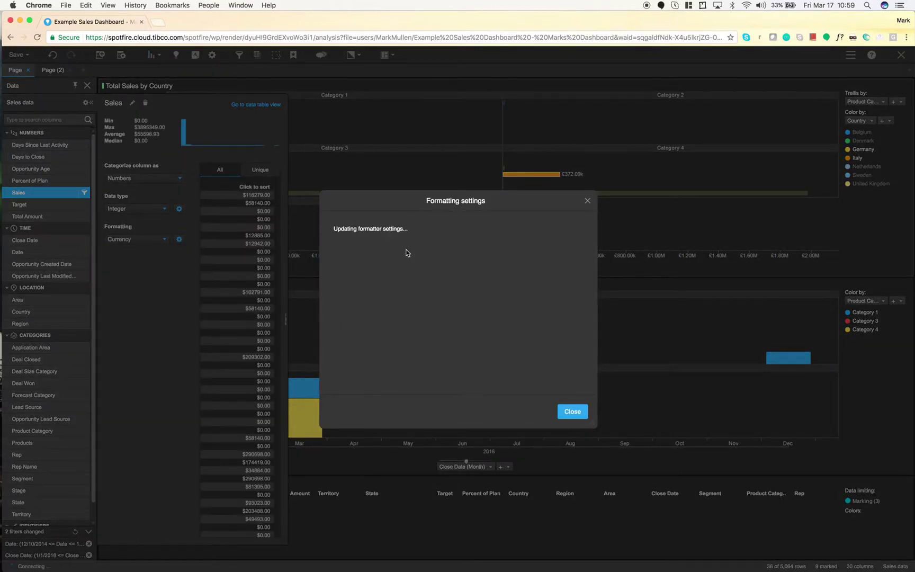
pyautogui.click(412, 274)
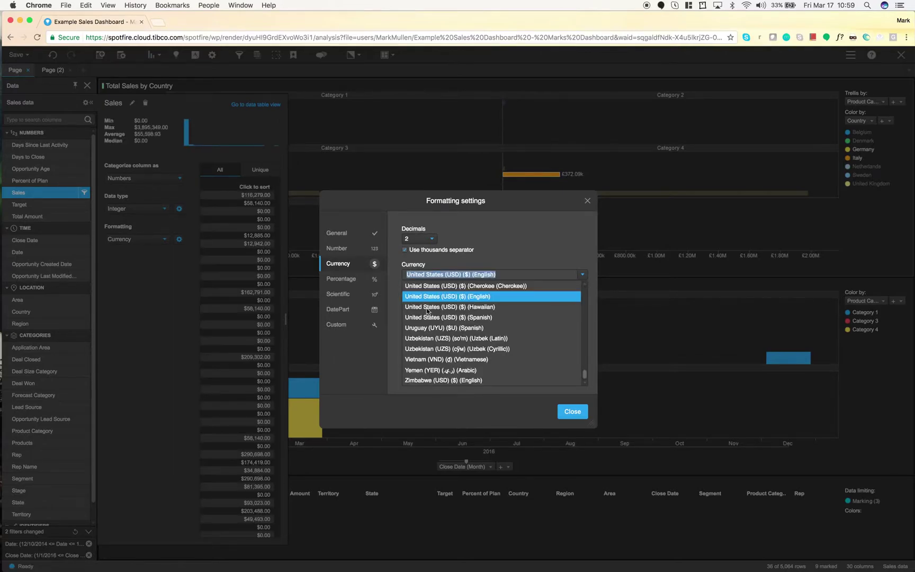
pyautogui.scroll(3, 431, 317)
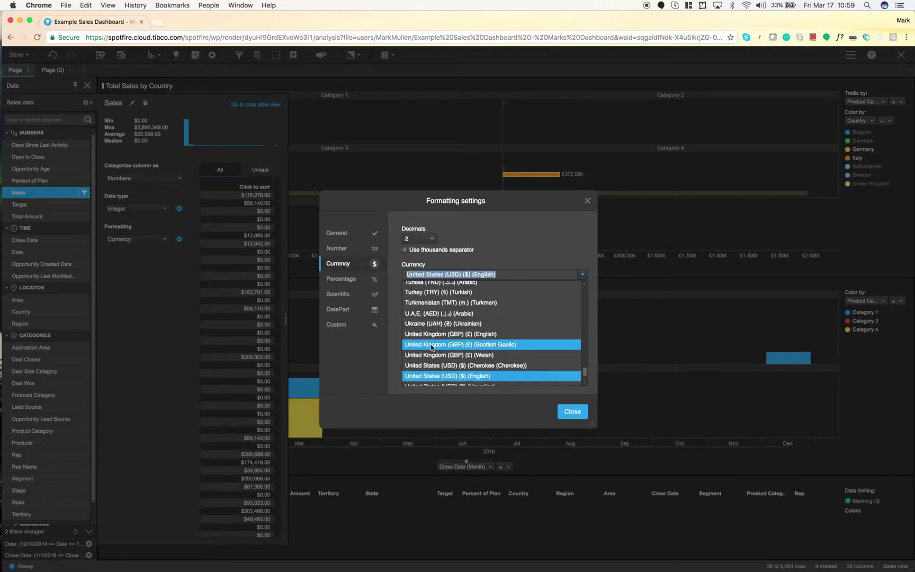
pyautogui.click(433, 337)
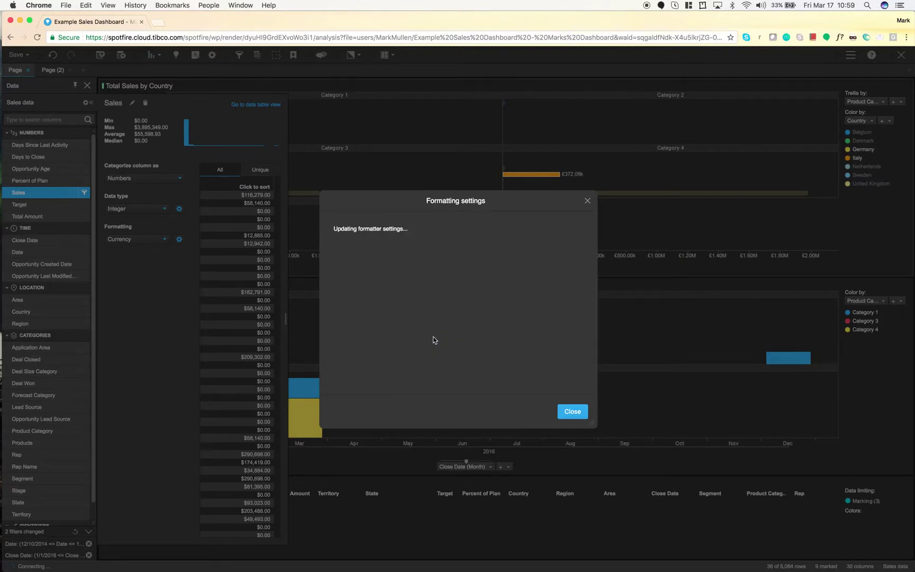
pyautogui.click(405, 313)
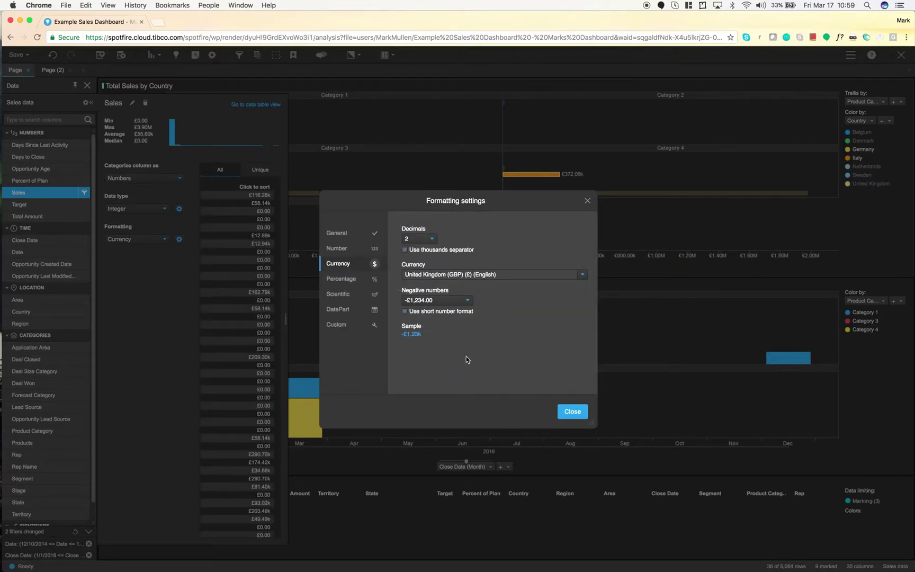
pyautogui.click(572, 412)
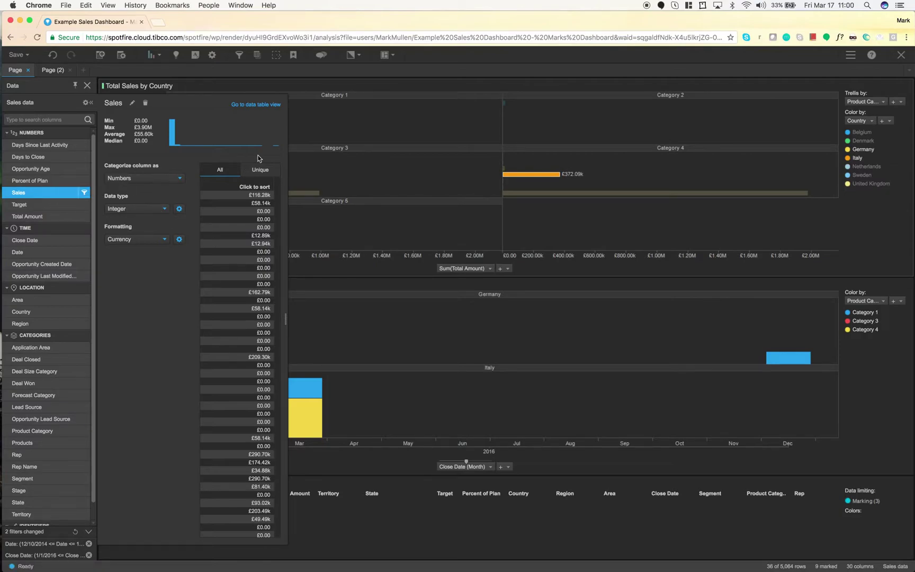
pyautogui.click(90, 102)
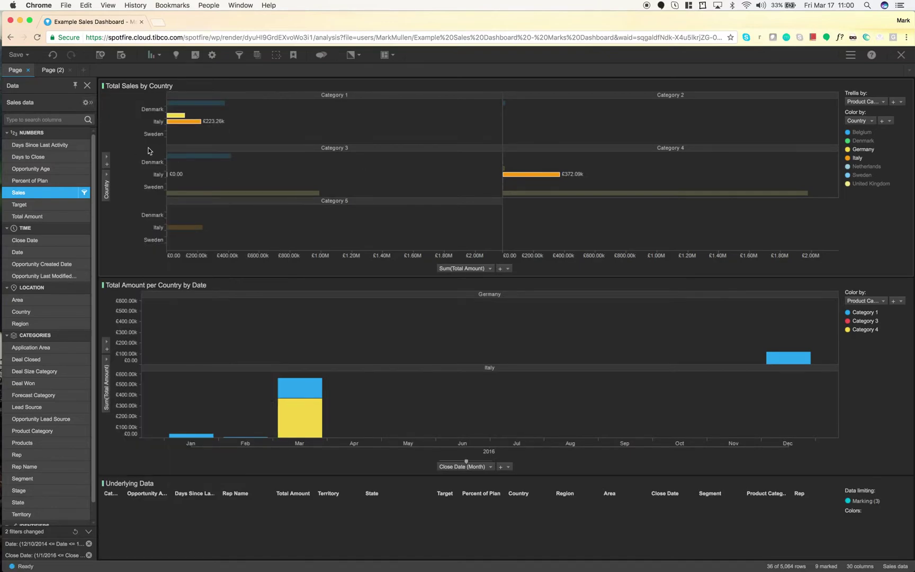
# Step: Mark Belgium's Category 3 bar in the Total Sales by Country chart
pyautogui.click(192, 156)
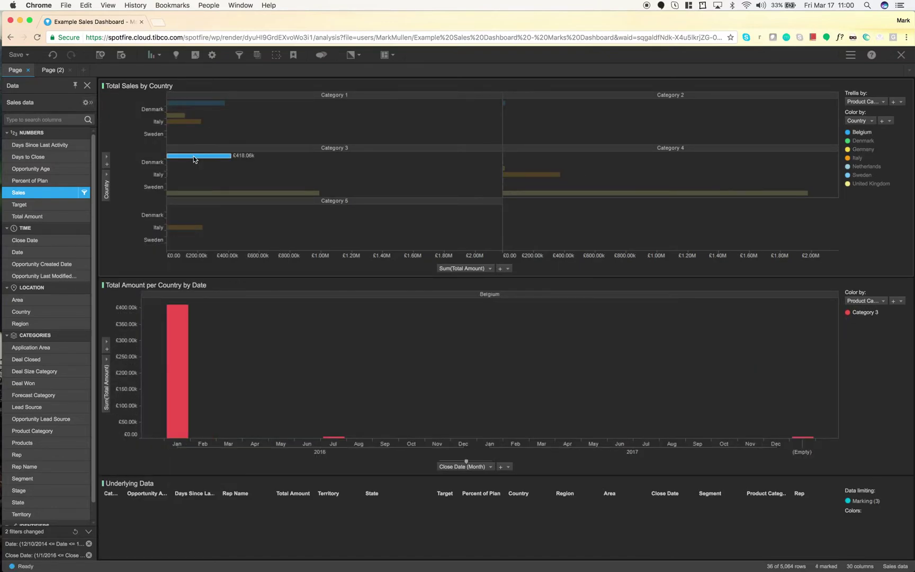